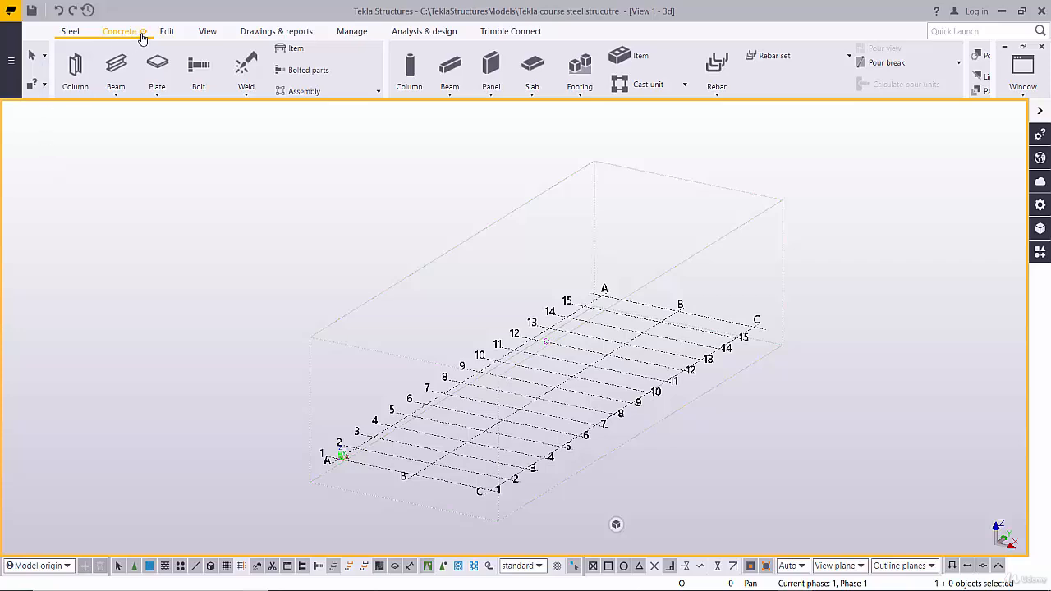
Step: Create views along all grid lines, with PLAN as the XY prefix and GRID as the ZY and XZ prefix
{"action": "left_click", "coordinate": [205, 32]}
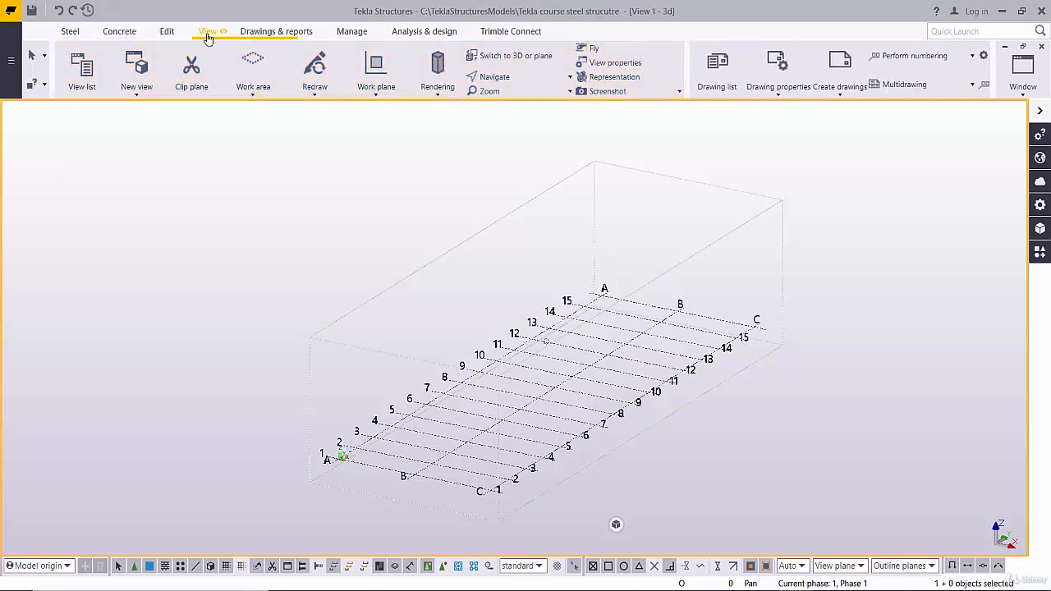
{"action": "left_click", "coordinate": [136, 94]}
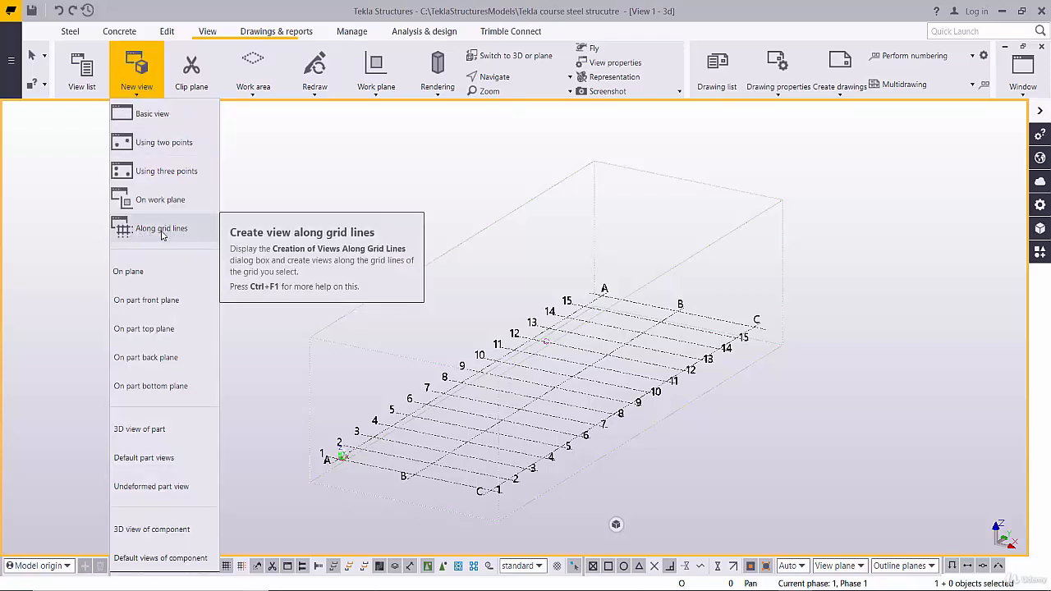
{"action": "left_click", "coordinate": [123, 232]}
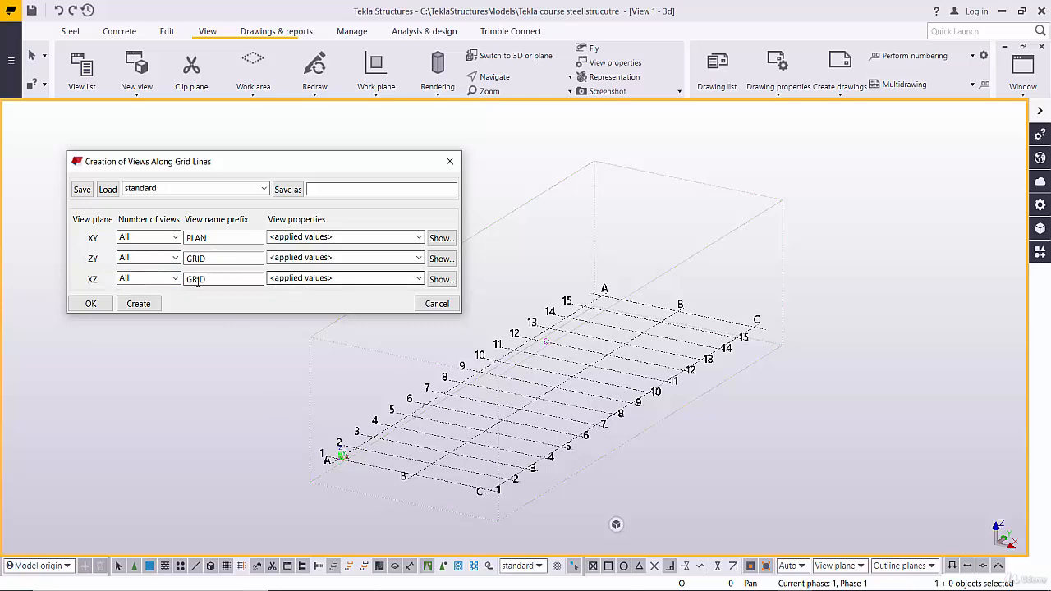
{"action": "left_click", "coordinate": [139, 304]}
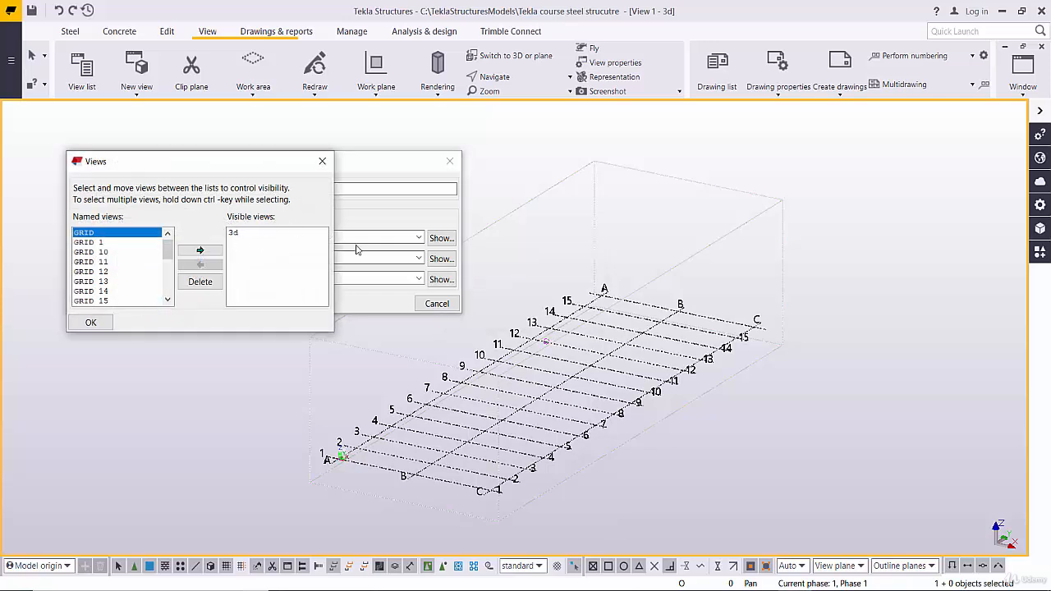
Step: Make the GRID 3 view visible
{"action": "left_click", "coordinate": [95, 243]}
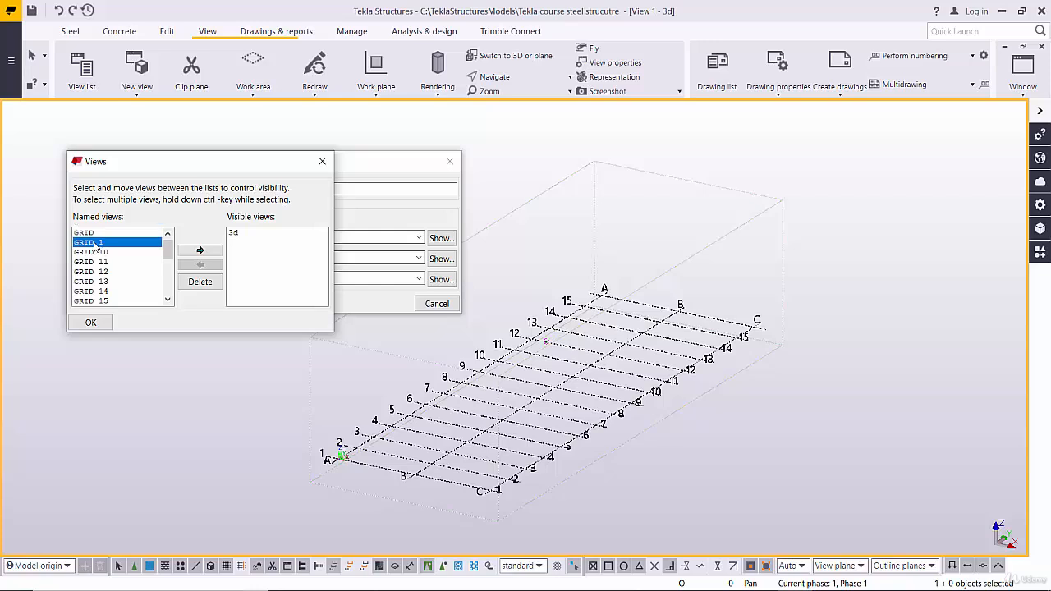
{"action": "scroll", "coordinate": [115, 271], "scroll_direction": "down", "scroll_amount": 1}
{"action": "left_click", "coordinate": [104, 283]}
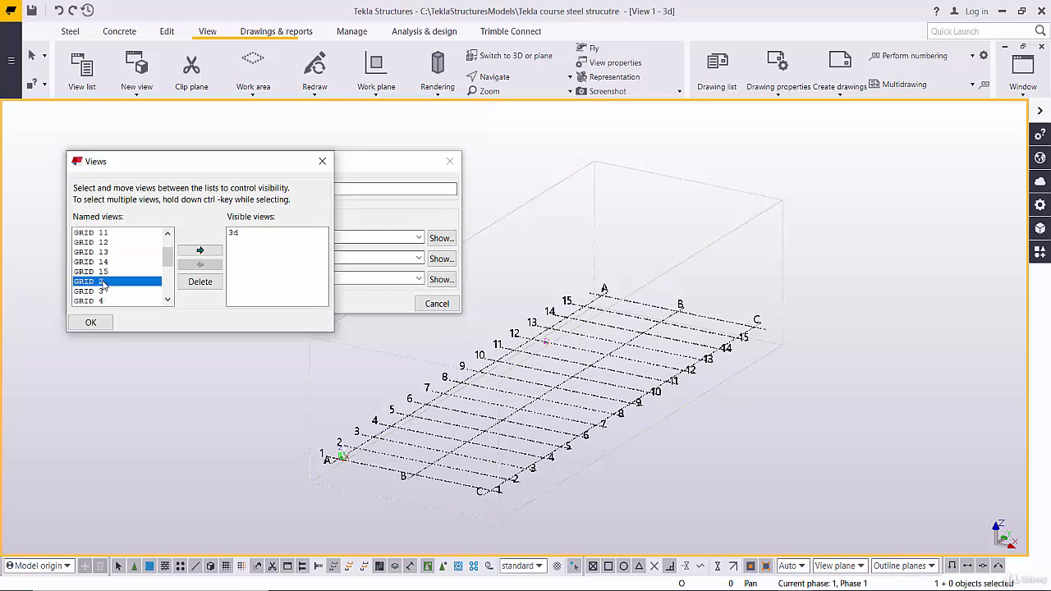
{"action": "left_click", "coordinate": [108, 292]}
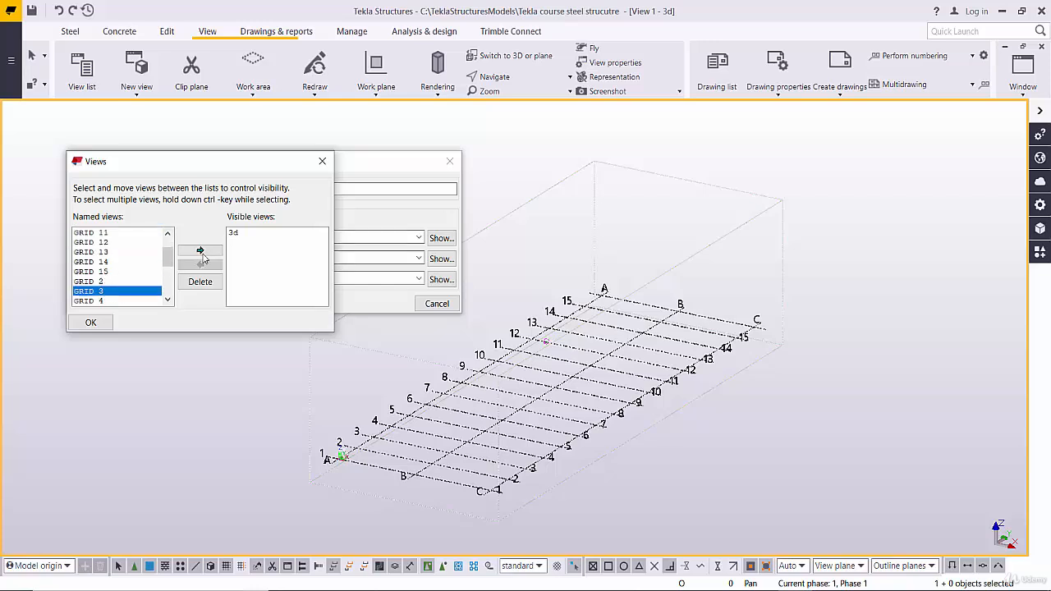
{"action": "left_click", "coordinate": [199, 249]}
Step: Make the PLAN +0, PLAN +12.00 and PLAN +15.00 views visible together and finish creating the grid views
{"action": "scroll", "coordinate": [174, 264], "scroll_direction": "down", "scroll_amount": 1}
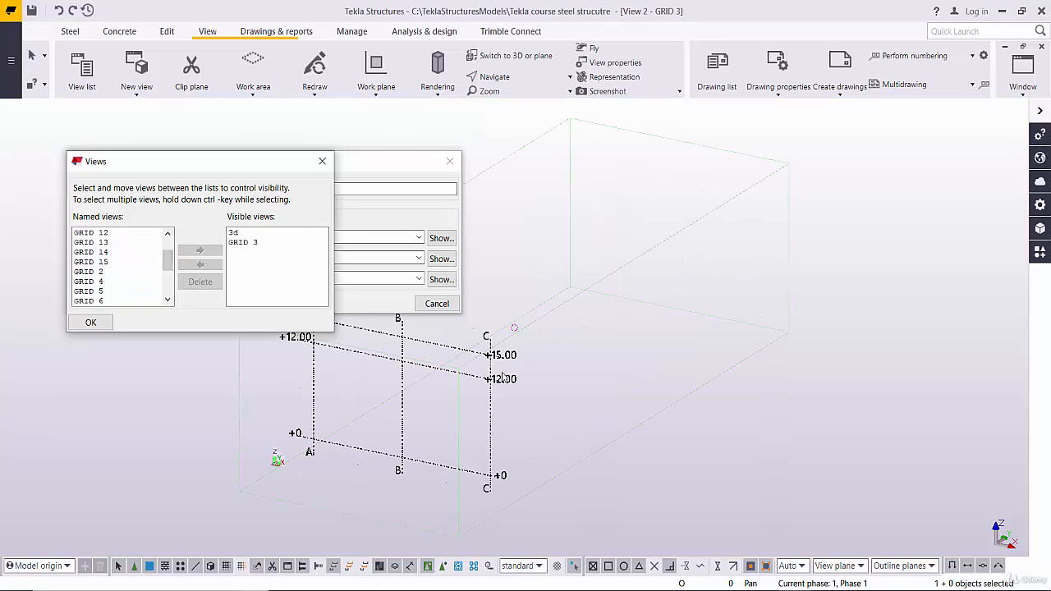
{"action": "scroll", "coordinate": [168, 263], "scroll_direction": "down", "scroll_amount": 3}
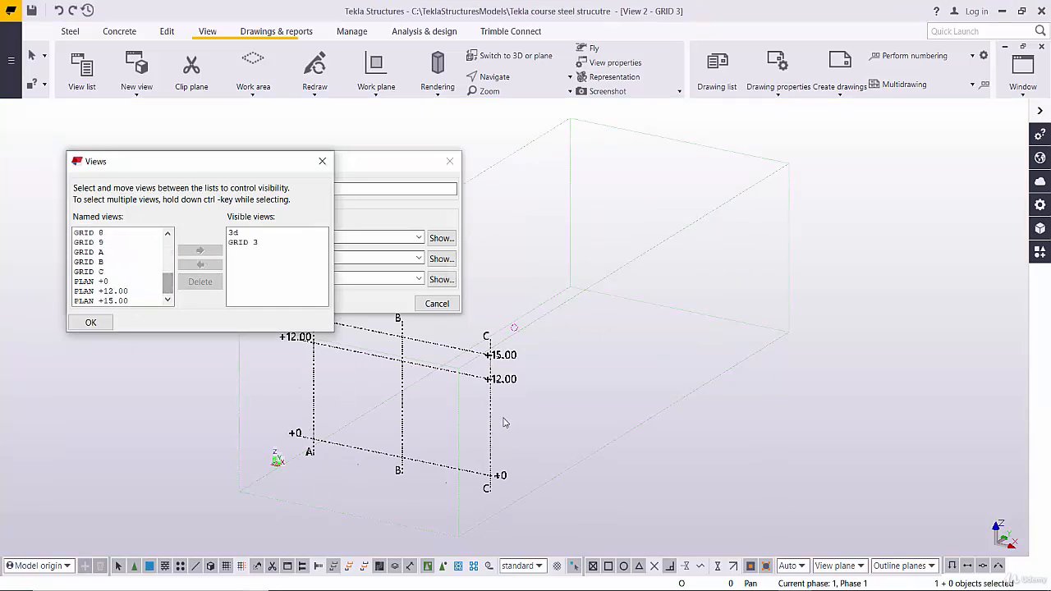
{"action": "left_click", "coordinate": [104, 282]}
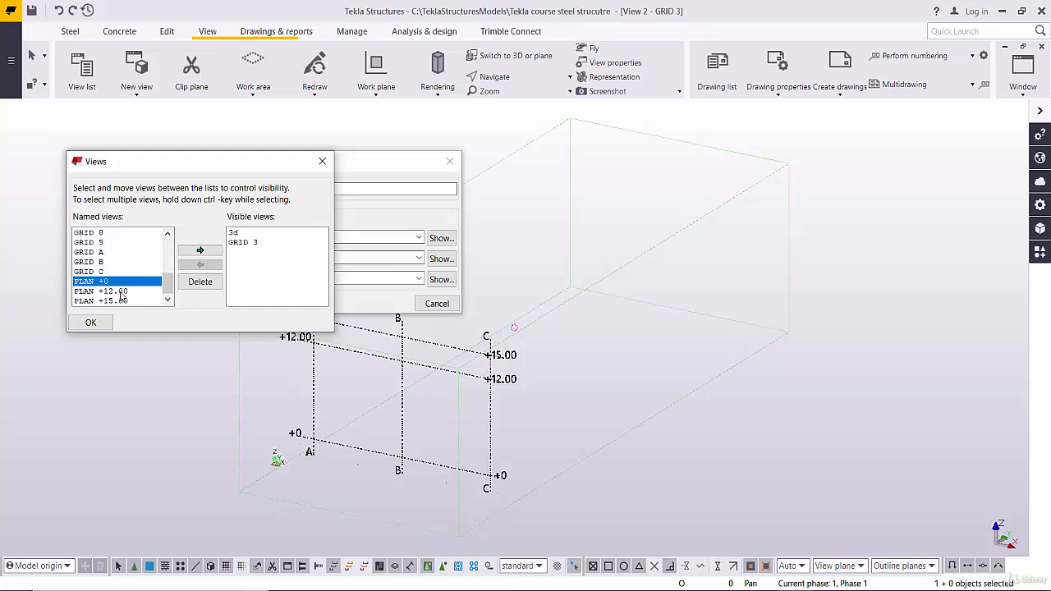
{"action": "left_click", "coordinate": [121, 291], "text": "ctrl"}
{"action": "left_click", "coordinate": [141, 301], "text": "ctrl"}
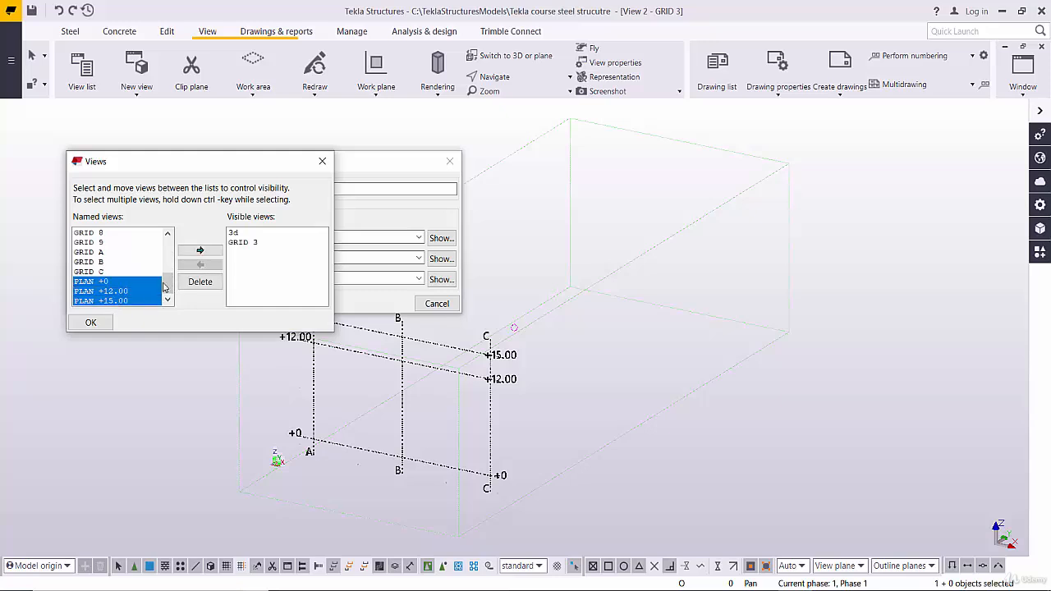
{"action": "left_click", "coordinate": [211, 252]}
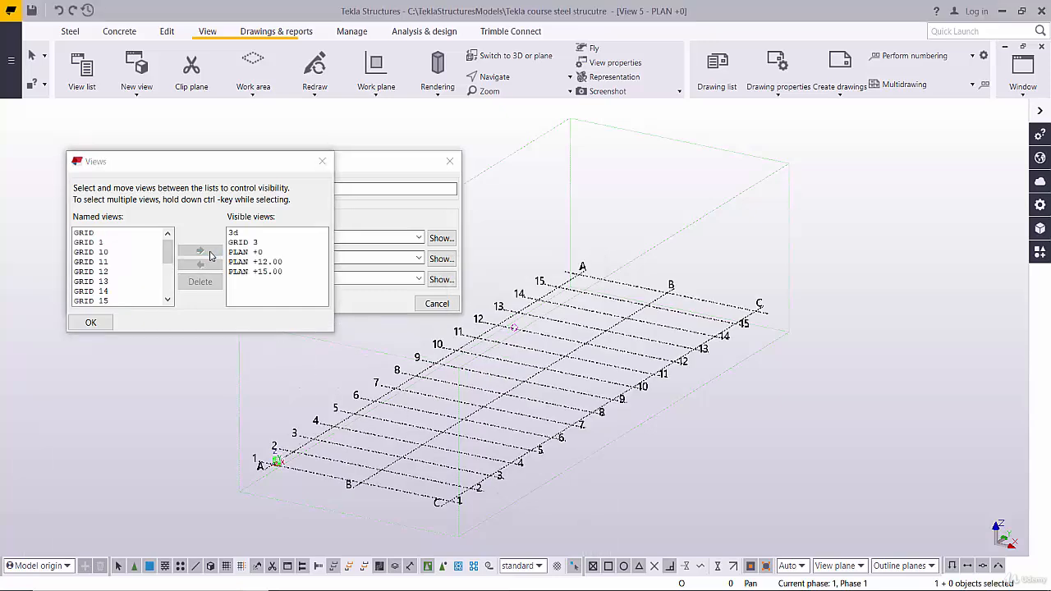
{"action": "left_click", "coordinate": [243, 252]}
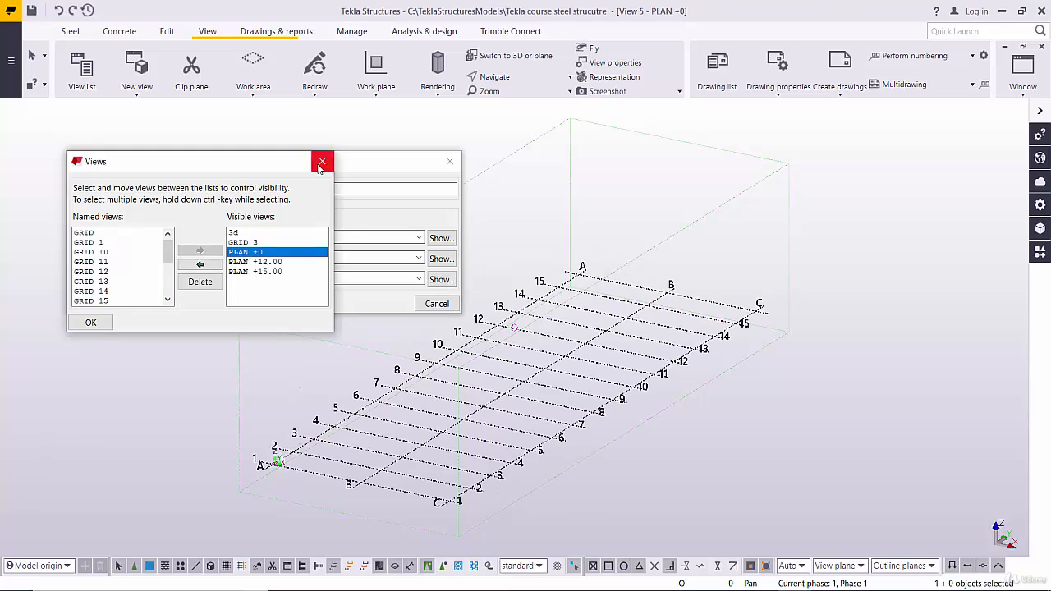
{"action": "left_click", "coordinate": [91, 322]}
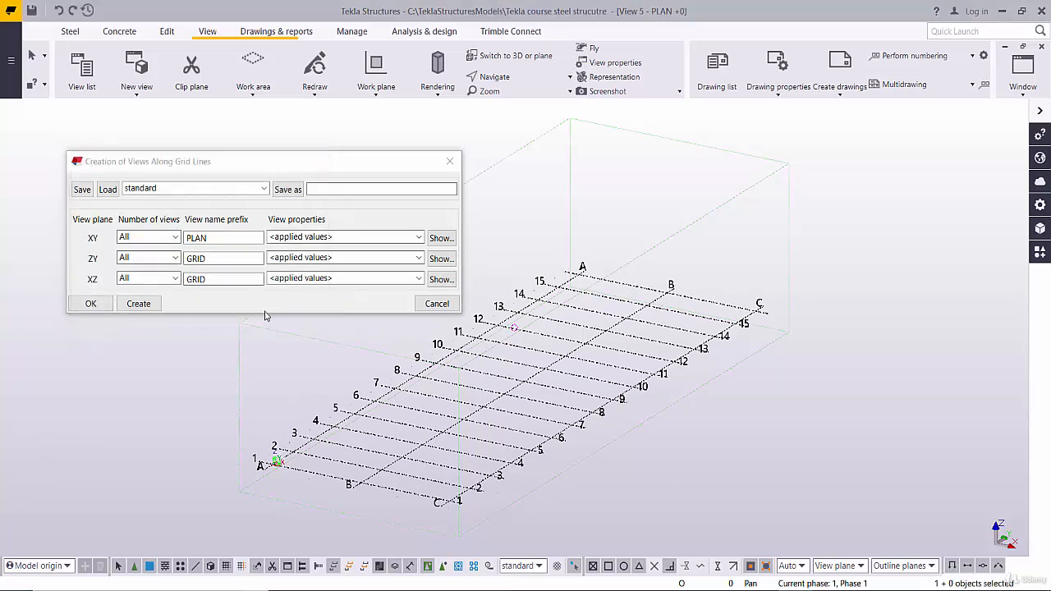
{"action": "left_click", "coordinate": [90, 304]}
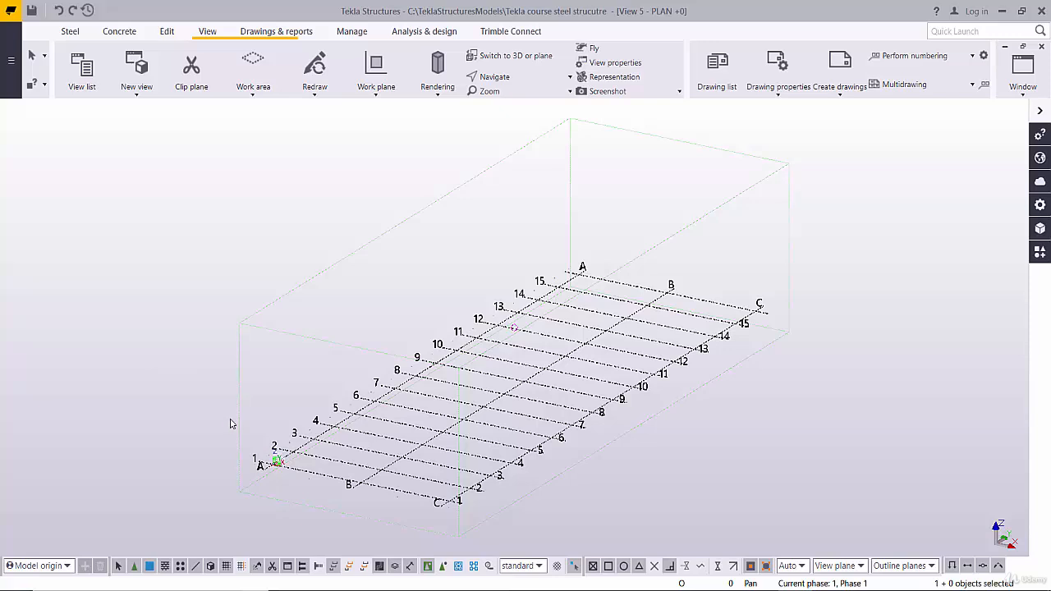
Step: Reopen the list of views and look through the visible plan views and the 3d view by activating them in turn
{"action": "key", "text": "ctrl+i"}
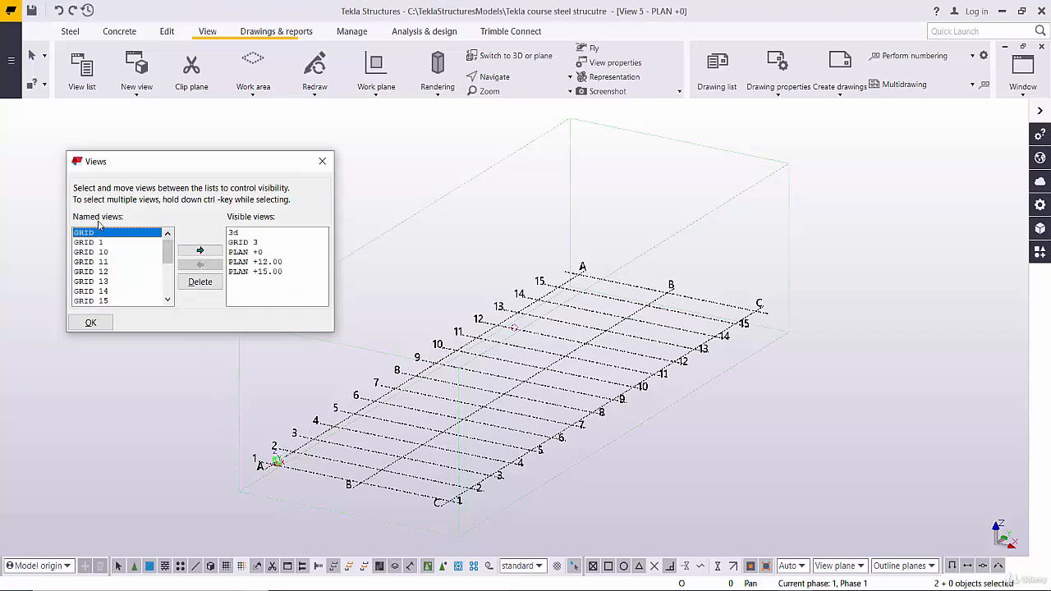
{"action": "left_click_drag", "start_coordinate": [130, 164], "coordinate": [240, 174]}
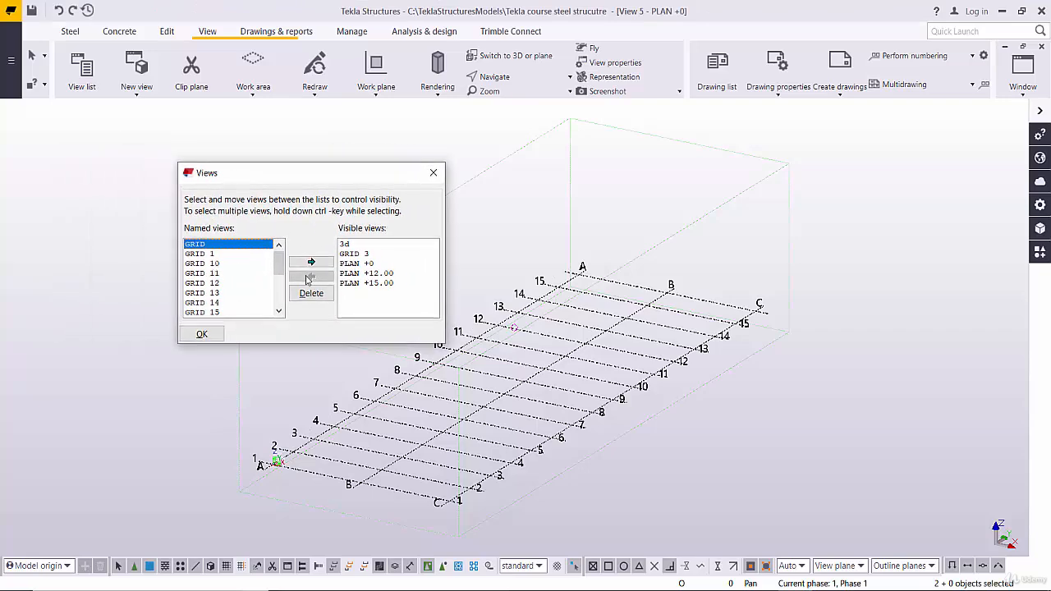
{"action": "left_click", "coordinate": [338, 263]}
{"action": "left_click", "coordinate": [356, 283]}
{"action": "left_click", "coordinate": [355, 245]}
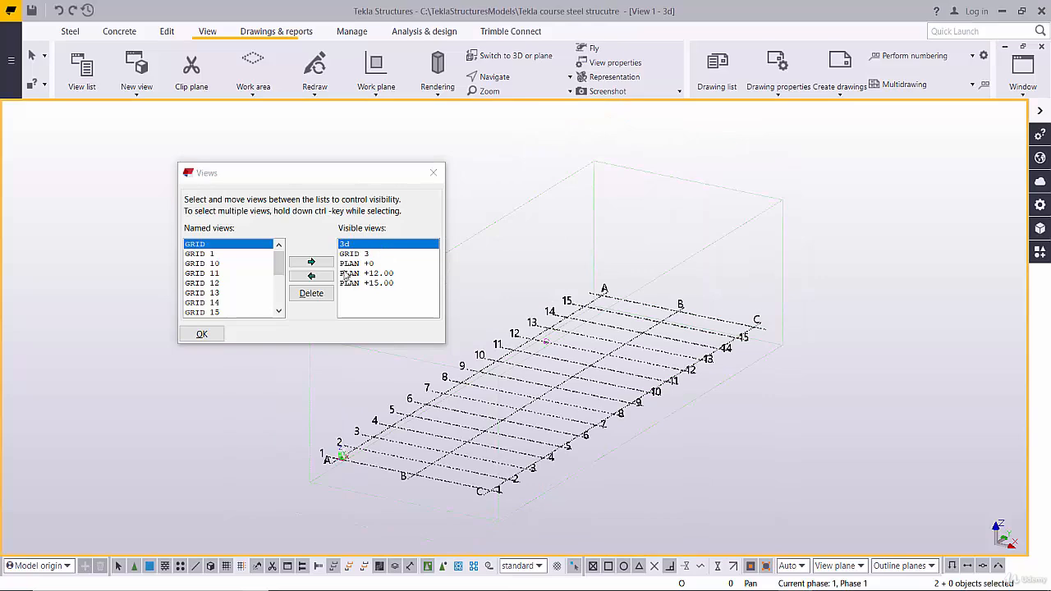
{"action": "left_click", "coordinate": [354, 273]}
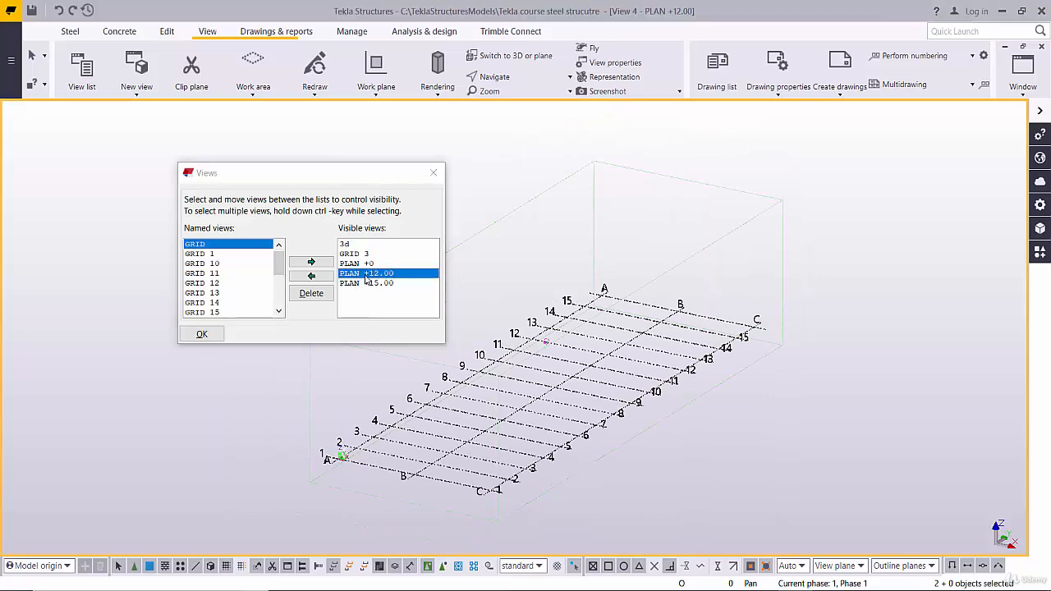
Step: Hide the GRID 3 view and make the GRID 4 view visible instead
{"action": "left_click", "coordinate": [353, 254]}
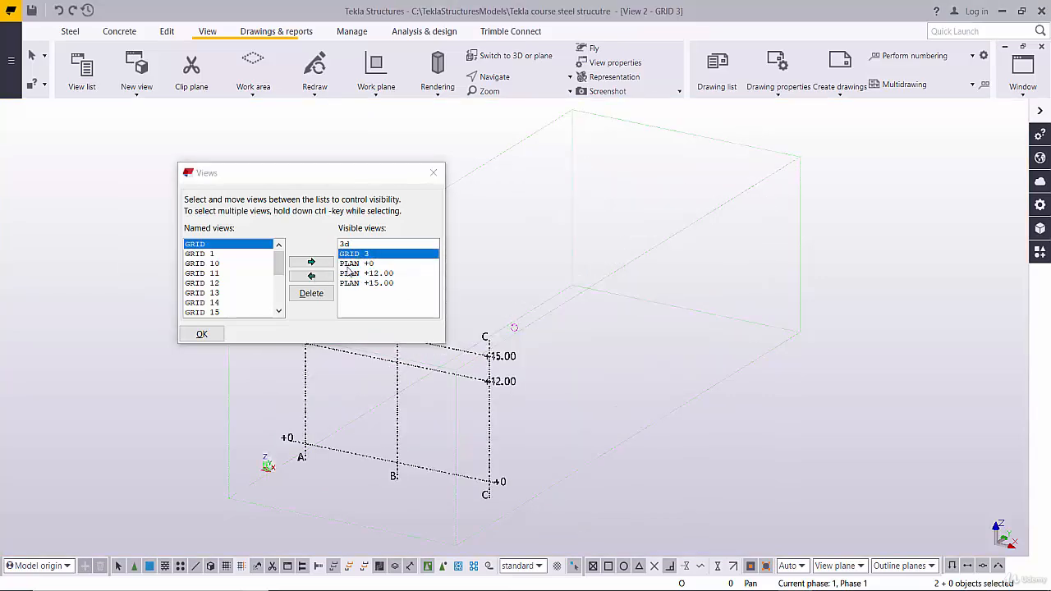
{"action": "left_click", "coordinate": [313, 279]}
{"action": "scroll", "coordinate": [219, 275], "scroll_direction": "down", "scroll_amount": 4}
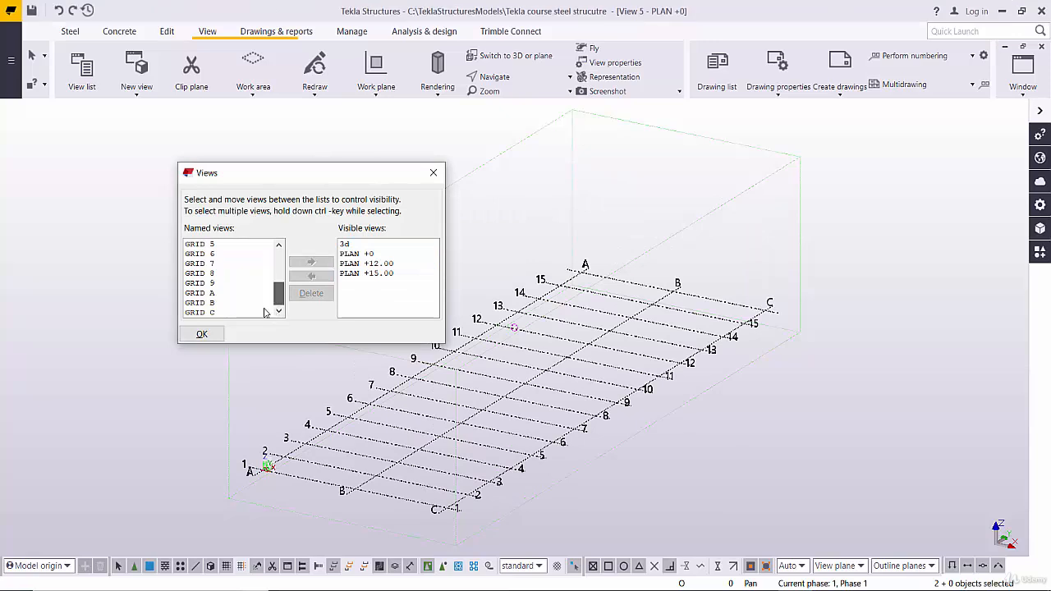
{"action": "scroll", "coordinate": [259, 267], "scroll_direction": "up", "scroll_amount": 2}
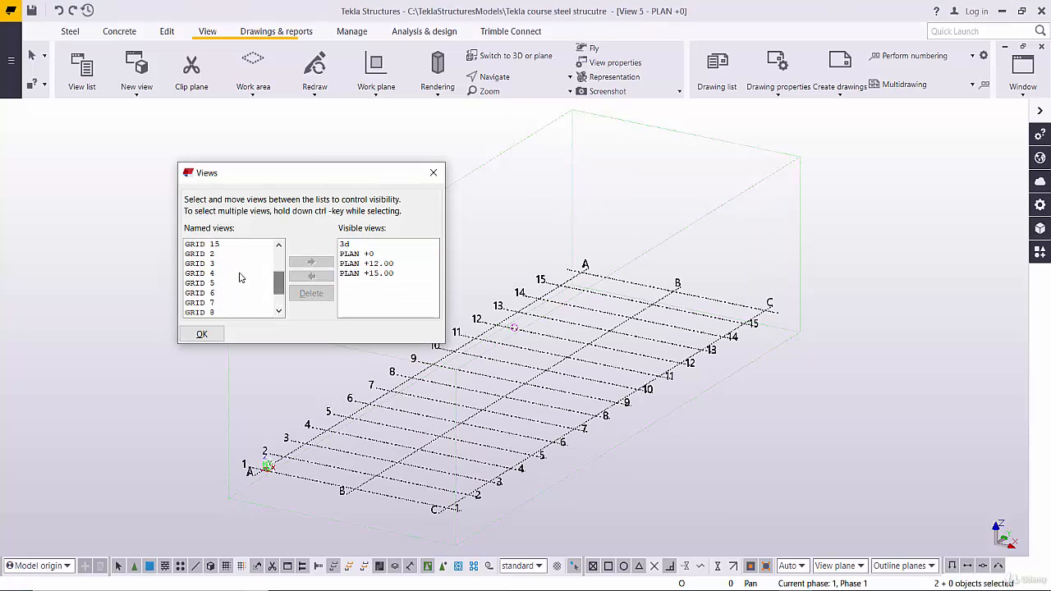
{"action": "left_click", "coordinate": [222, 274]}
{"action": "left_click", "coordinate": [309, 263]}
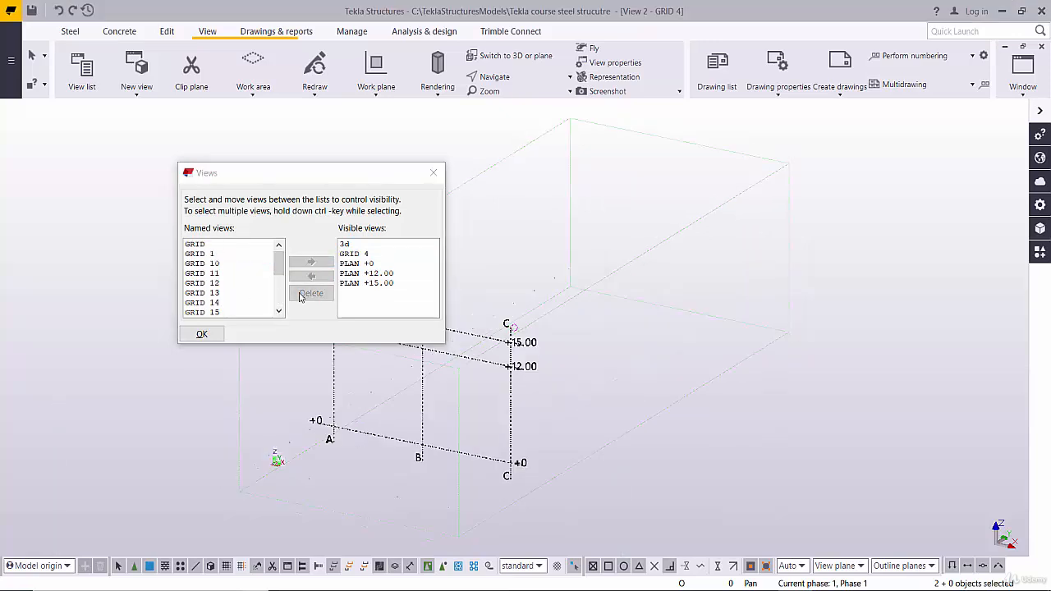
Step: Add GRID 3 back to the visible views
{"action": "left_click", "coordinate": [230, 283]}
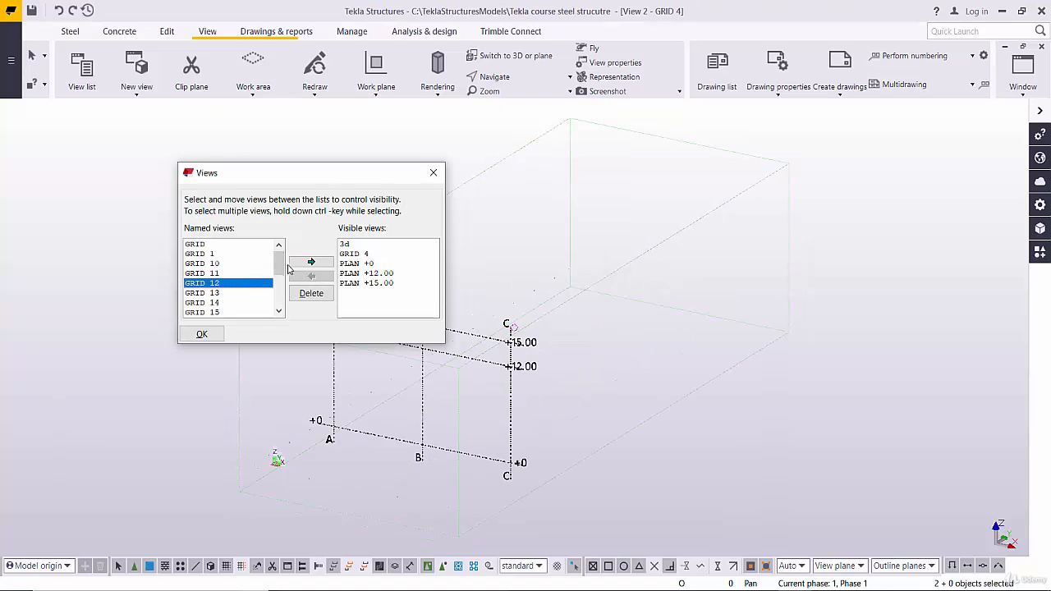
{"action": "left_click_drag", "start_coordinate": [277, 261], "coordinate": [277, 284]}
{"action": "left_click", "coordinate": [226, 264]}
{"action": "left_click", "coordinate": [309, 263]}
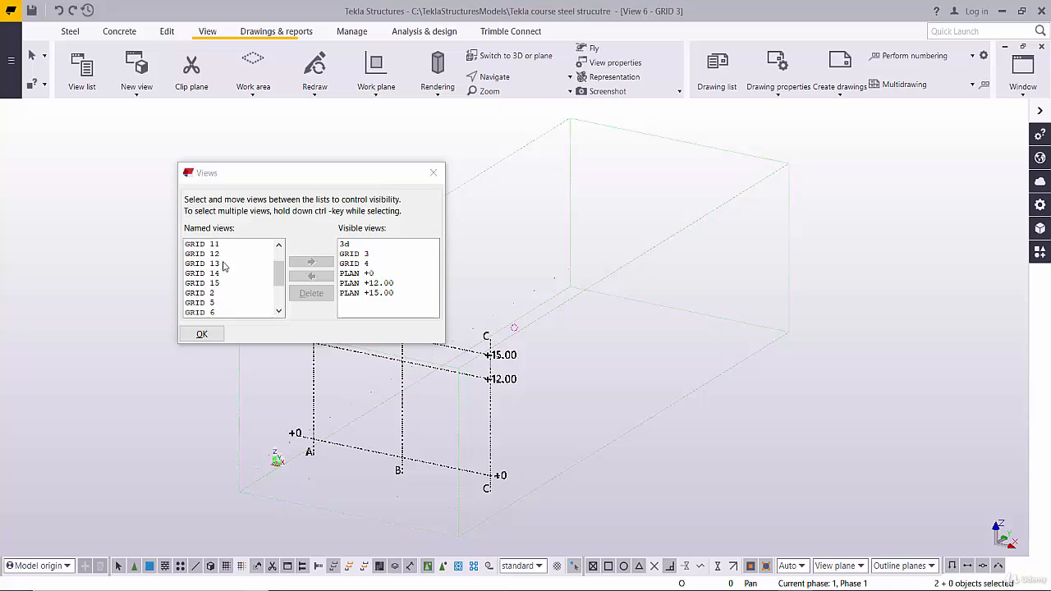
Step: Add the GRID 1 and GRID 2 views to the visible views
{"action": "left_click", "coordinate": [219, 255]}
{"action": "left_click", "coordinate": [310, 263]}
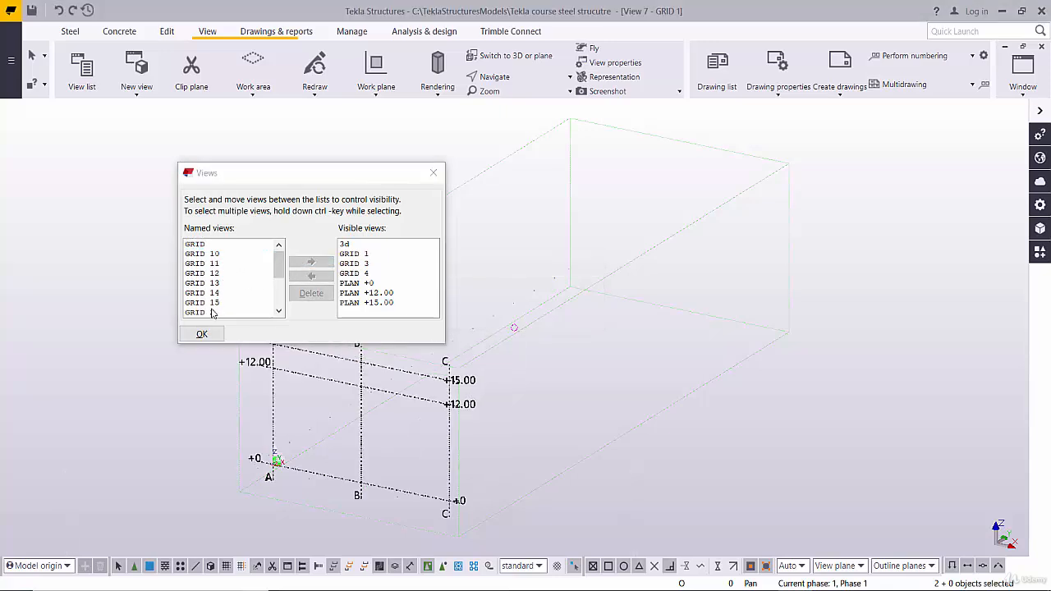
{"action": "left_click", "coordinate": [212, 312]}
{"action": "left_click", "coordinate": [310, 263]}
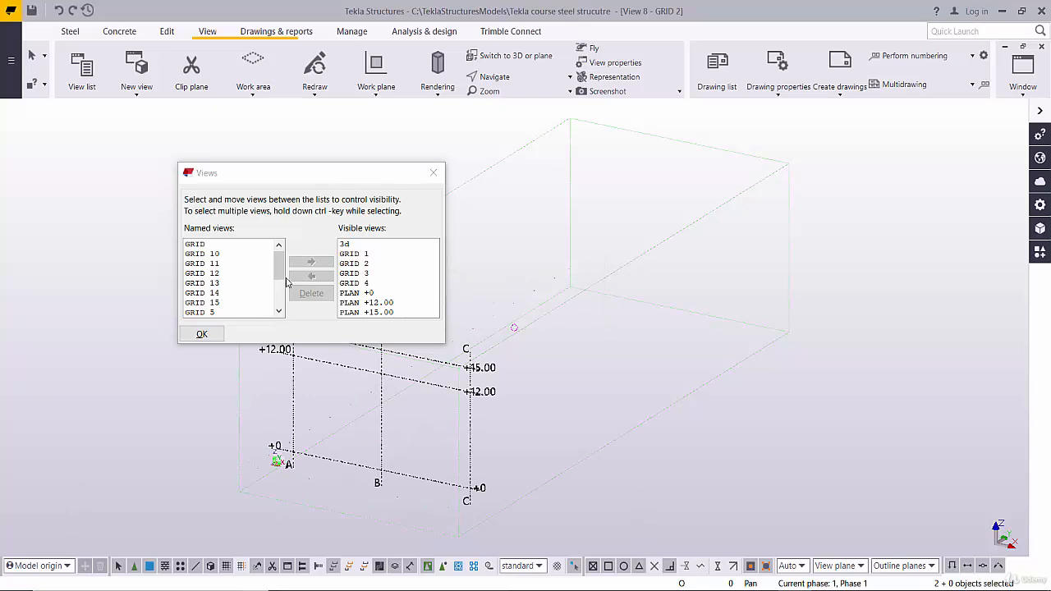
Step: Try to add GRID A, GRID B and GRID C to the visible views together
{"action": "left_click_drag", "start_coordinate": [279, 272], "coordinate": [218, 319]}
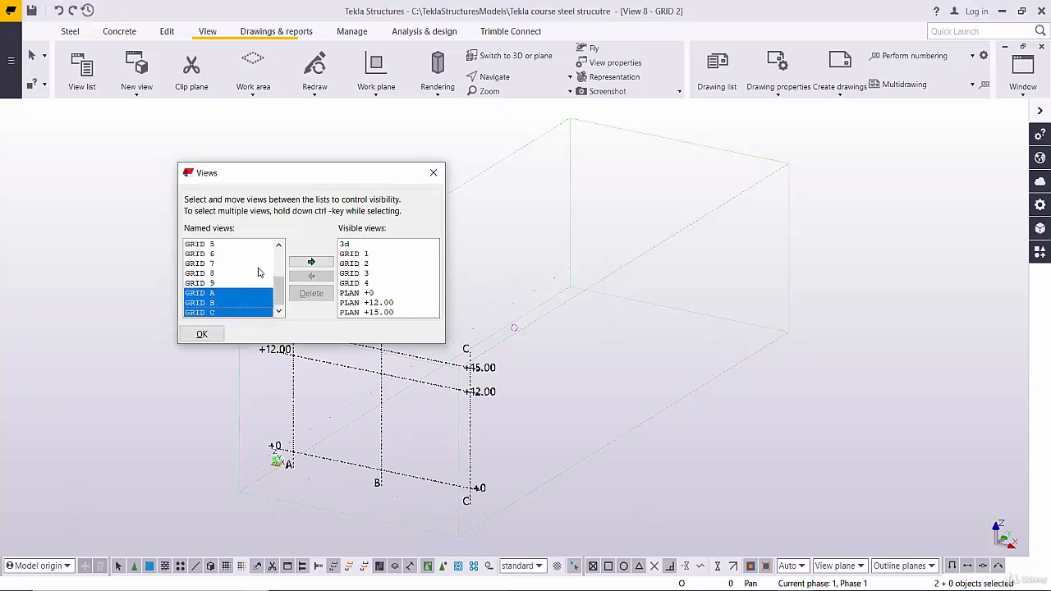
{"action": "left_click", "coordinate": [299, 263]}
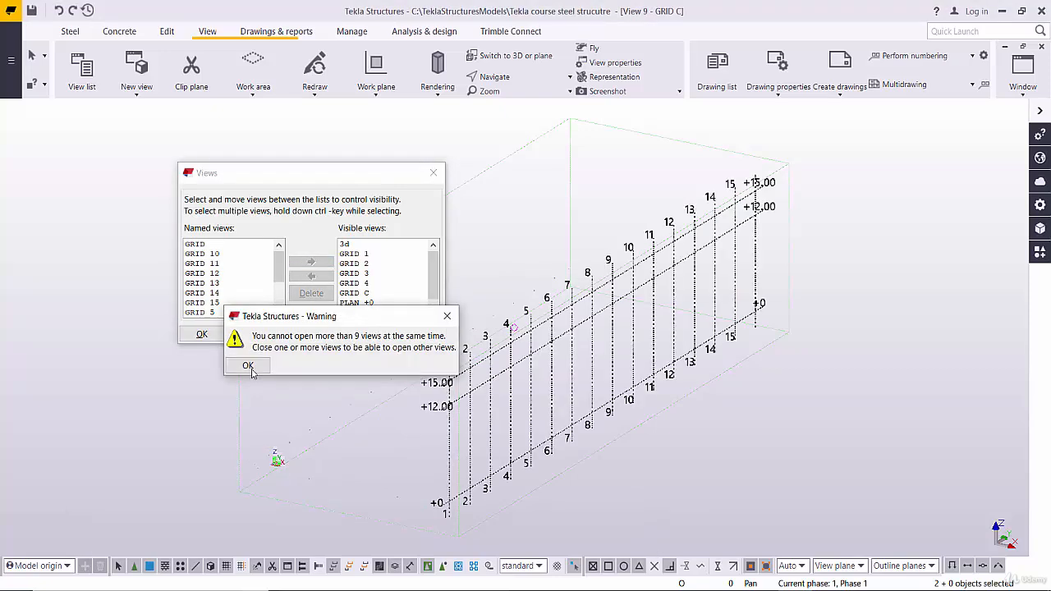
{"action": "left_click", "coordinate": [248, 366]}
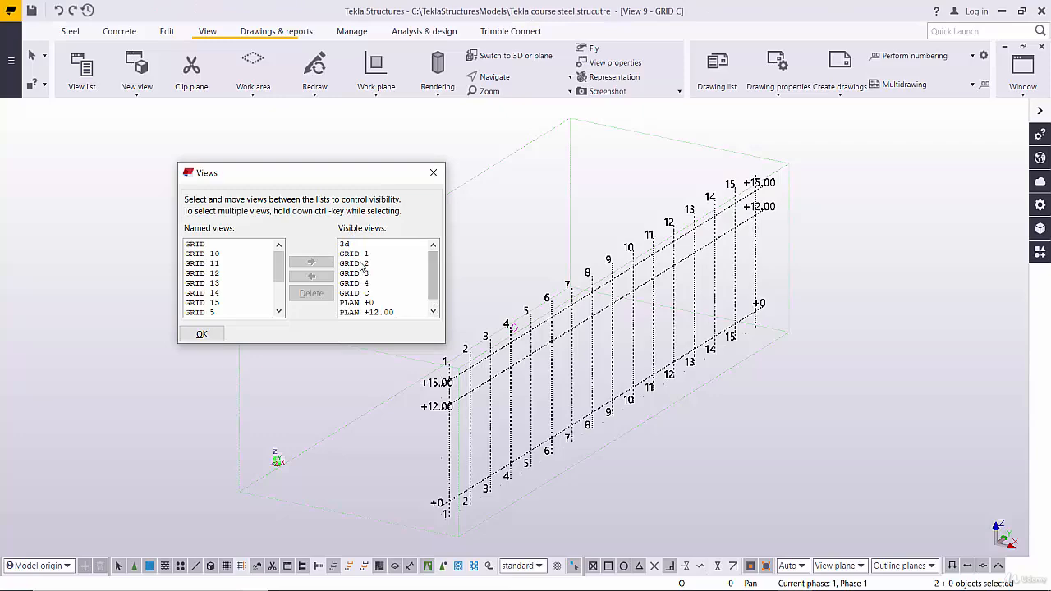
Step: Remove GRID 1 and GRID 2 from the visible views
{"action": "left_click", "coordinate": [354, 254]}
{"action": "left_click", "coordinate": [311, 276]}
{"action": "left_click", "coordinate": [363, 273]}
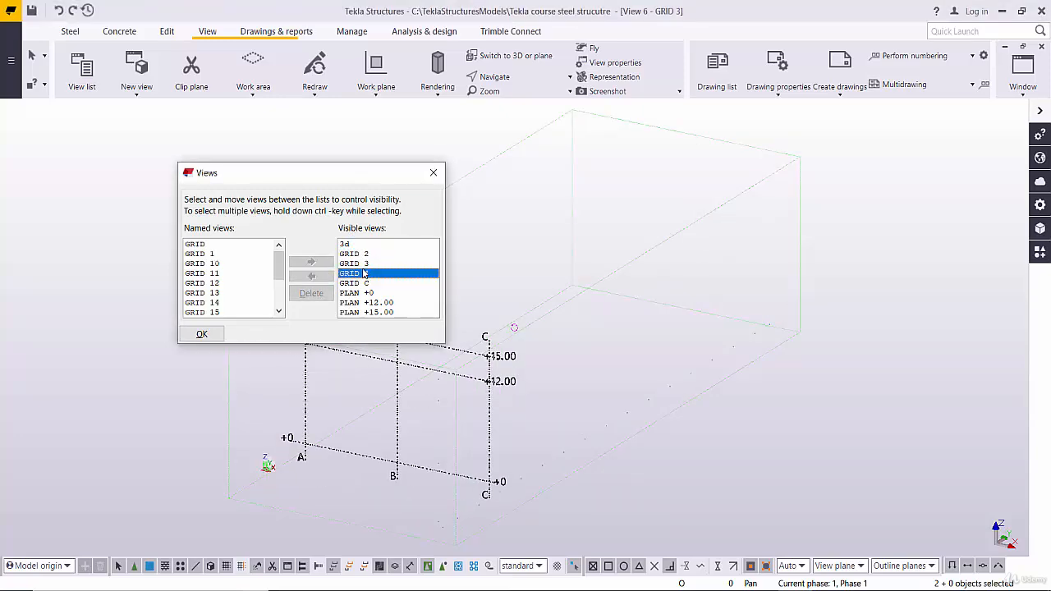
{"action": "left_click", "coordinate": [355, 254]}
{"action": "left_click", "coordinate": [311, 276]}
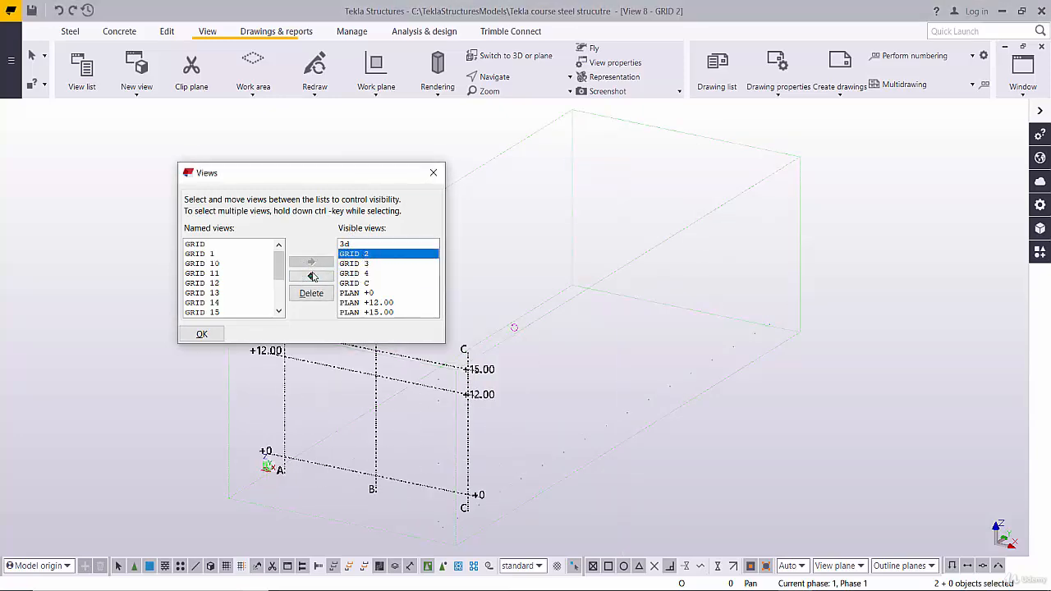
Step: Add GRID A and GRID B to the visible views
{"action": "left_click", "coordinate": [200, 302]}
{"action": "left_click", "coordinate": [200, 312], "text": "ctrl"}
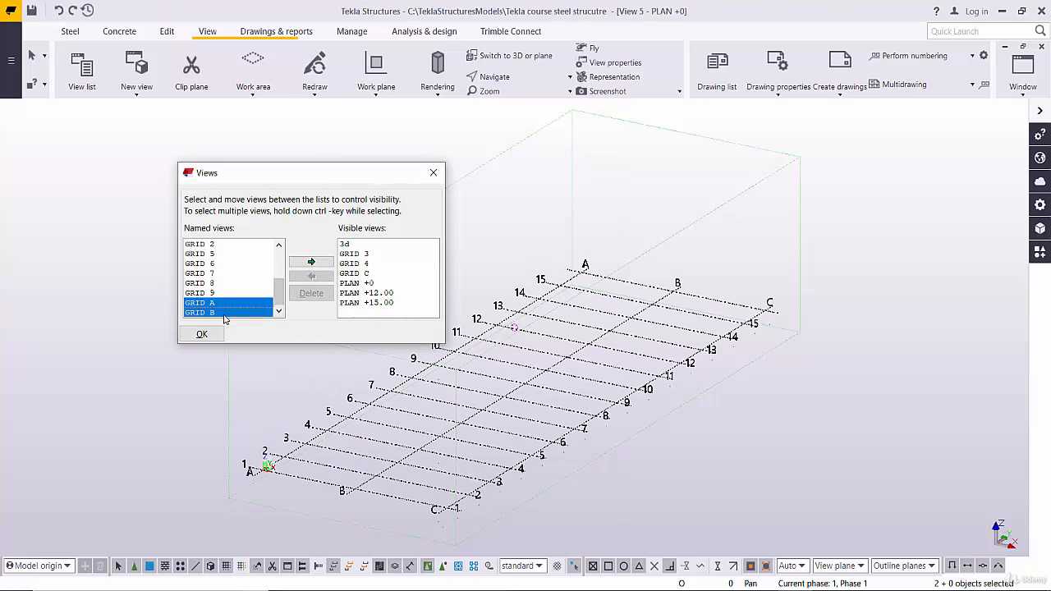
{"action": "left_click", "coordinate": [311, 261]}
Step: Remove GRID B from the visible views and select GRID A
{"action": "scroll", "coordinate": [361, 288], "scroll_direction": "down", "scroll_amount": 1}
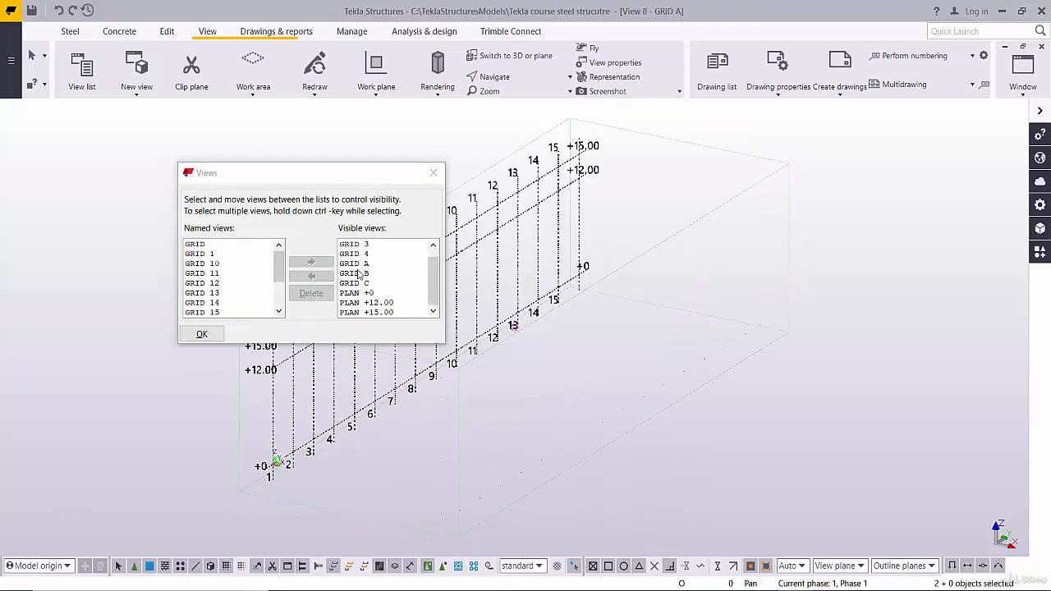
{"action": "left_click", "coordinate": [364, 274]}
{"action": "double_click", "coordinate": [366, 280]}
{"action": "left_click", "coordinate": [369, 276]}
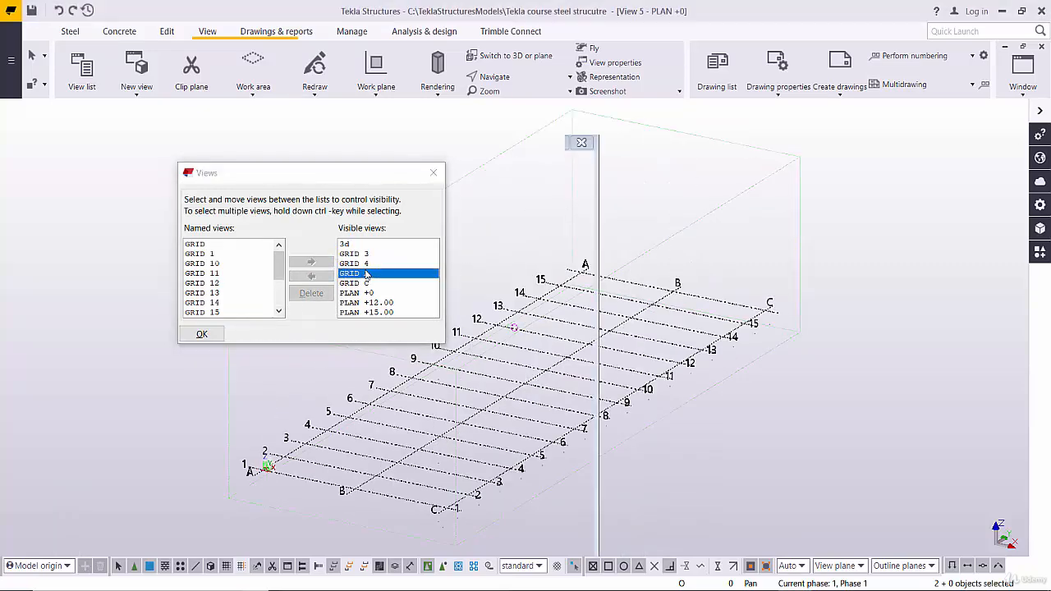
Step: Display the GRID C view and remove GRID 4 from the visible views
{"action": "left_click", "coordinate": [379, 284]}
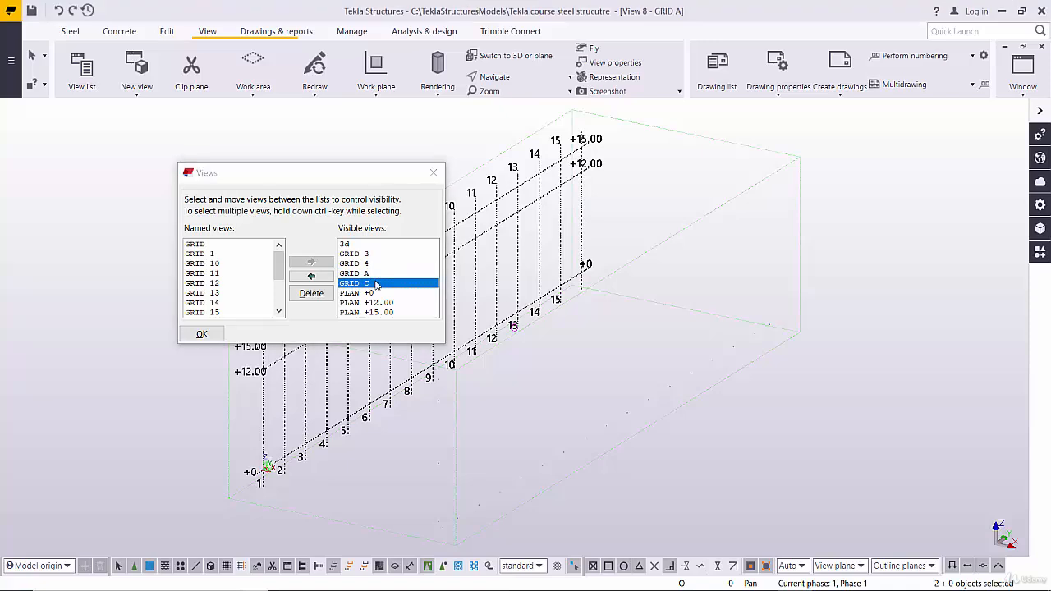
{"action": "scroll", "coordinate": [283, 275], "scroll_direction": "down", "scroll_amount": 3}
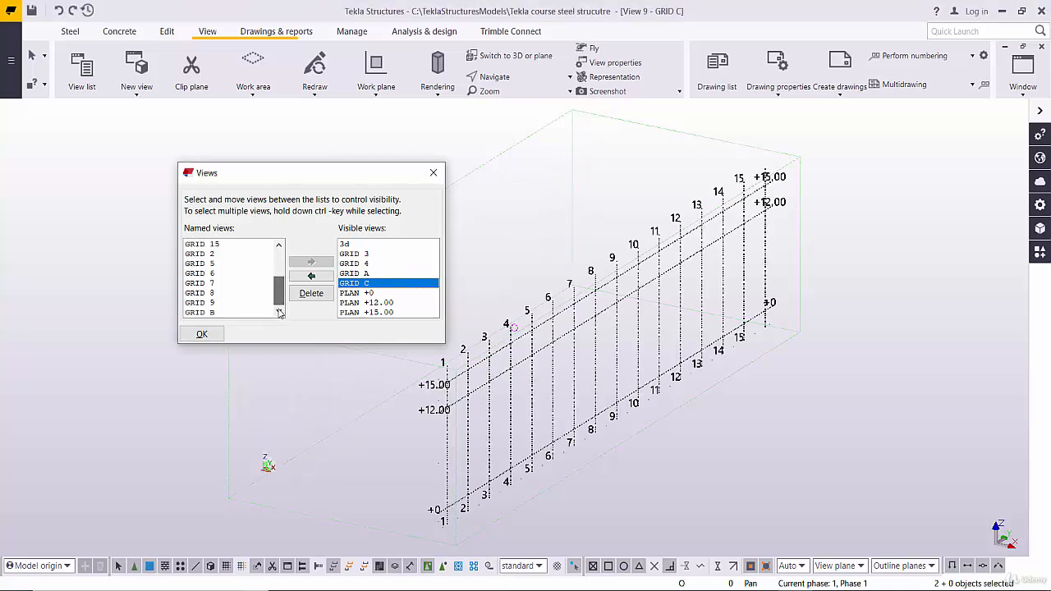
{"action": "left_click", "coordinate": [370, 254]}
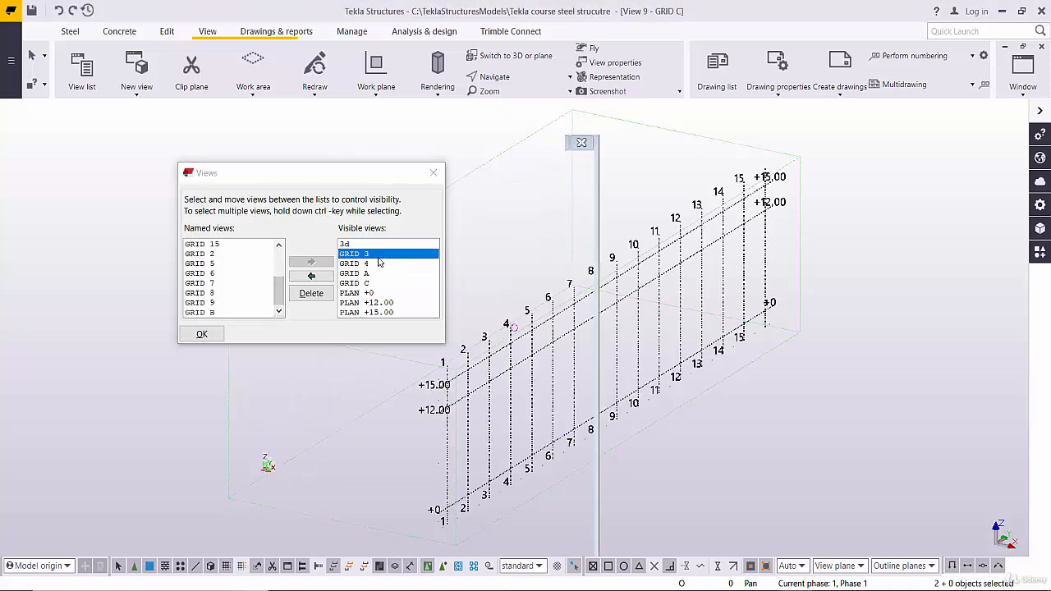
{"action": "left_click", "coordinate": [313, 276]}
{"action": "left_click", "coordinate": [312, 276]}
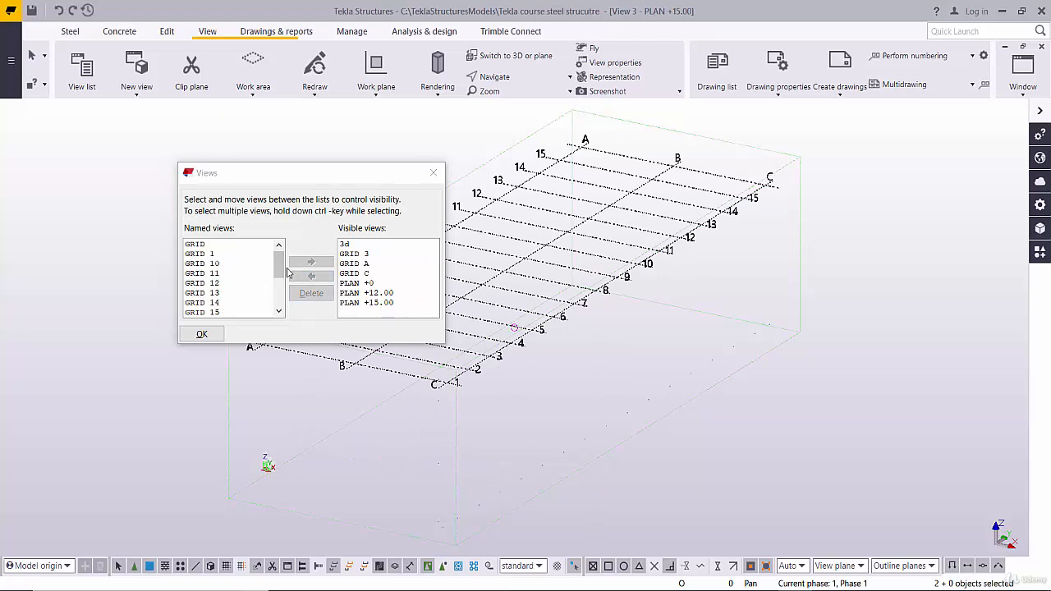
Step: Add GRID B to the visible views and close the view list
{"action": "scroll", "coordinate": [284, 272], "scroll_direction": "down", "scroll_amount": 5}
{"action": "left_click", "coordinate": [230, 312]}
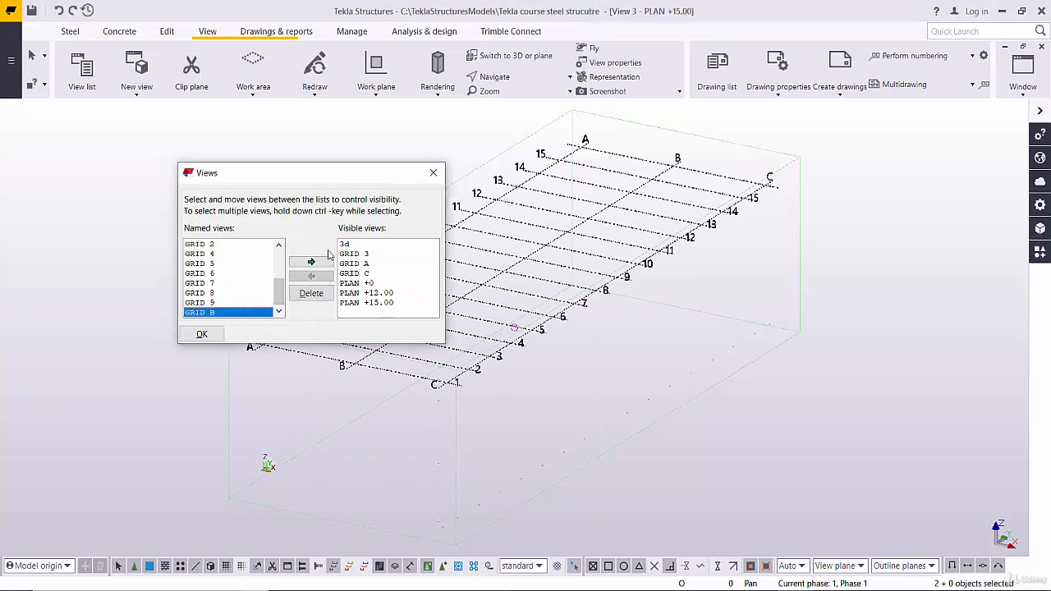
{"action": "left_click", "coordinate": [313, 262]}
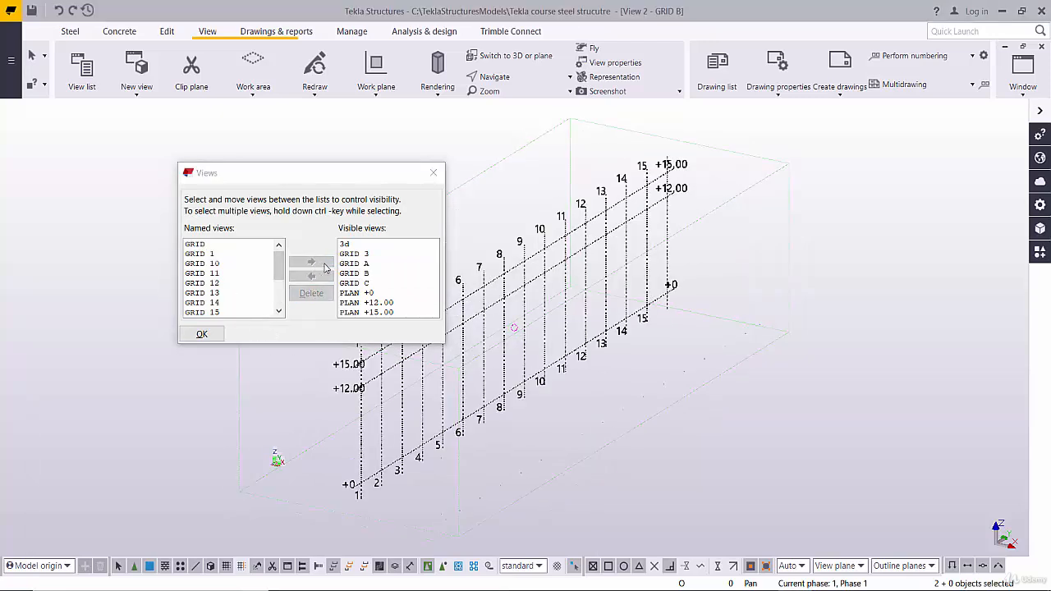
{"action": "left_click", "coordinate": [202, 333]}
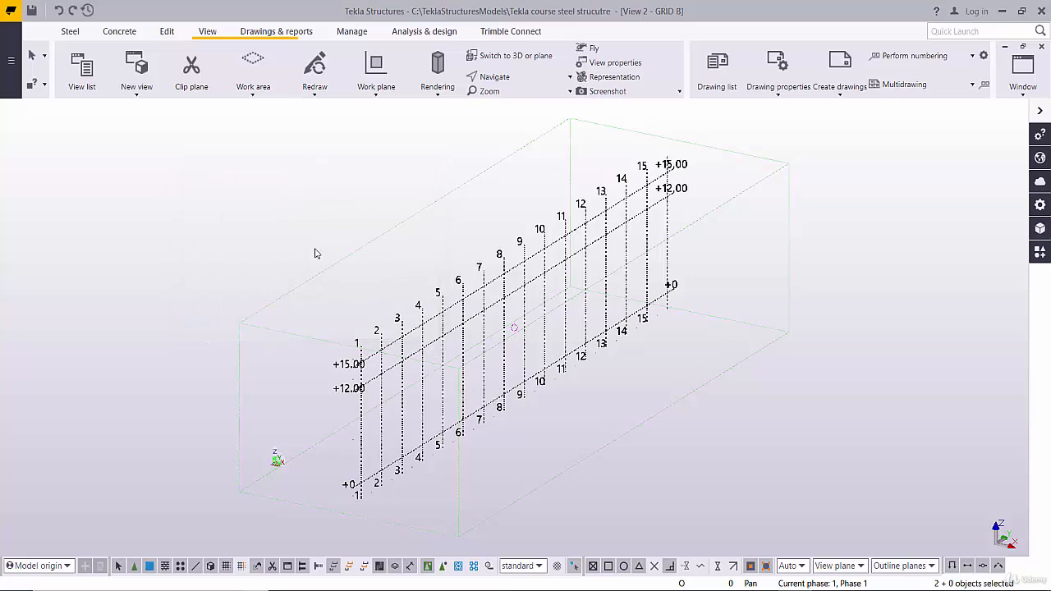
Step: Display the 3d view from the list of visible views
{"action": "key", "text": "ctrl+i"}
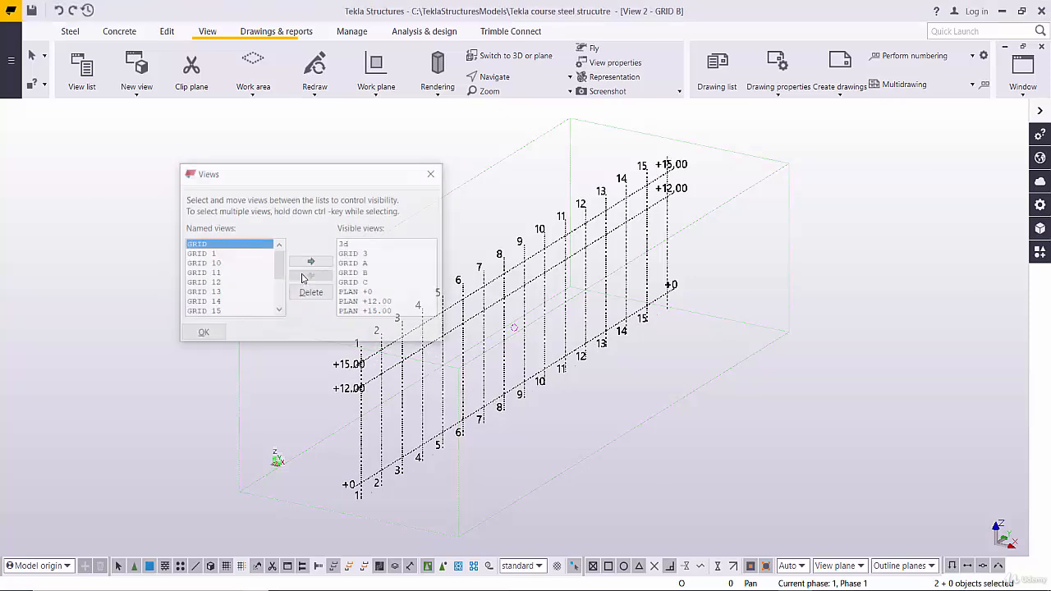
{"action": "left_click", "coordinate": [345, 244]}
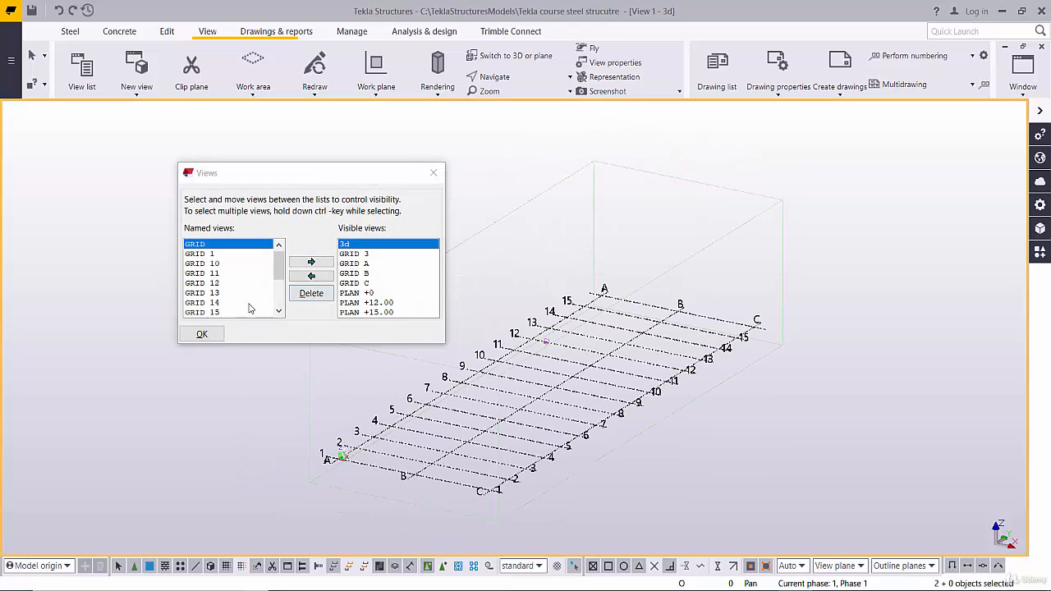
{"action": "left_click", "coordinate": [202, 334]}
{"action": "middle_click_drag", "start_coordinate": [350, 409], "coordinate": [417, 359]}
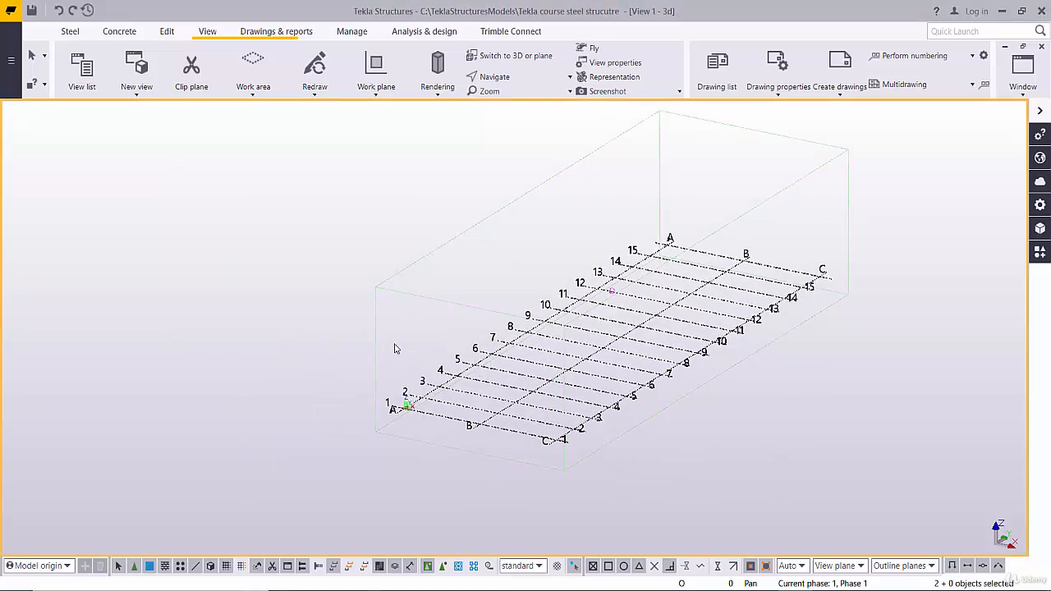
Step: Remove PLAN +0 from the visible views
{"action": "key", "text": "ctrl+i"}
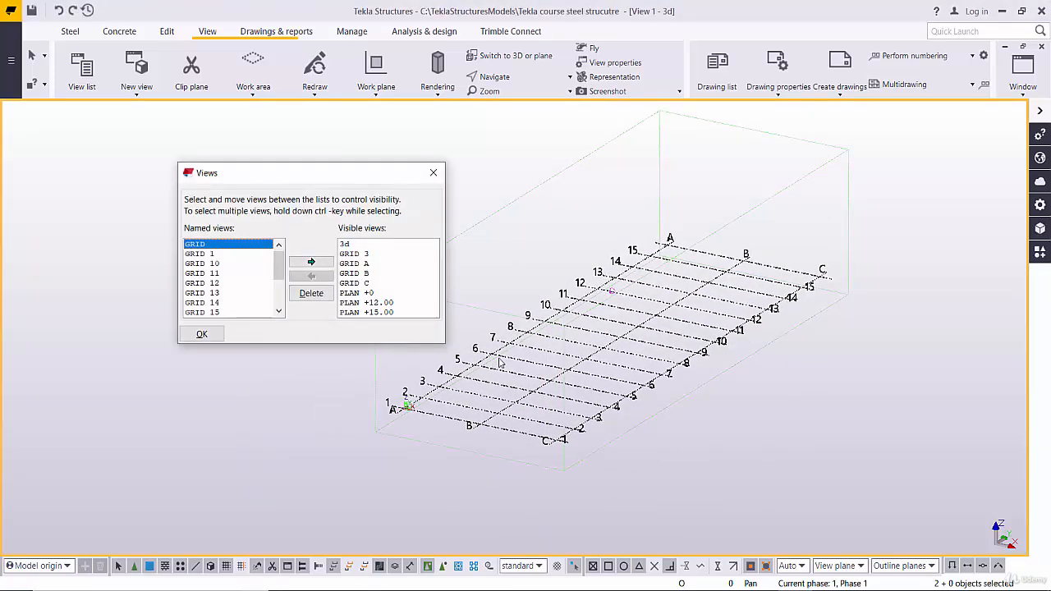
{"action": "scroll", "coordinate": [466, 308], "scroll_direction": "down", "scroll_amount": 1}
{"action": "left_click", "coordinate": [368, 295]}
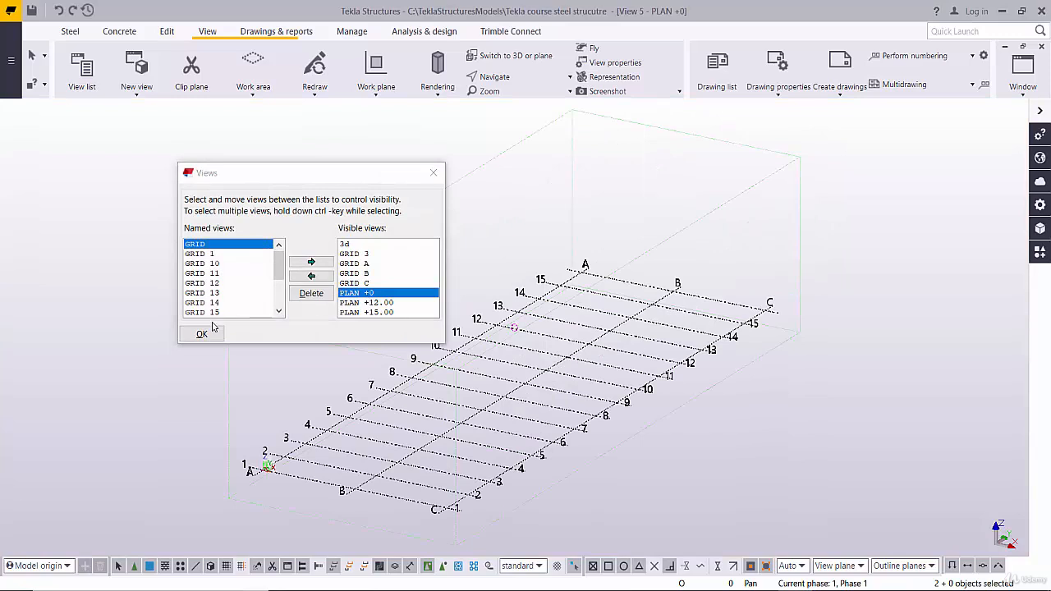
{"action": "double_click", "coordinate": [381, 294]}
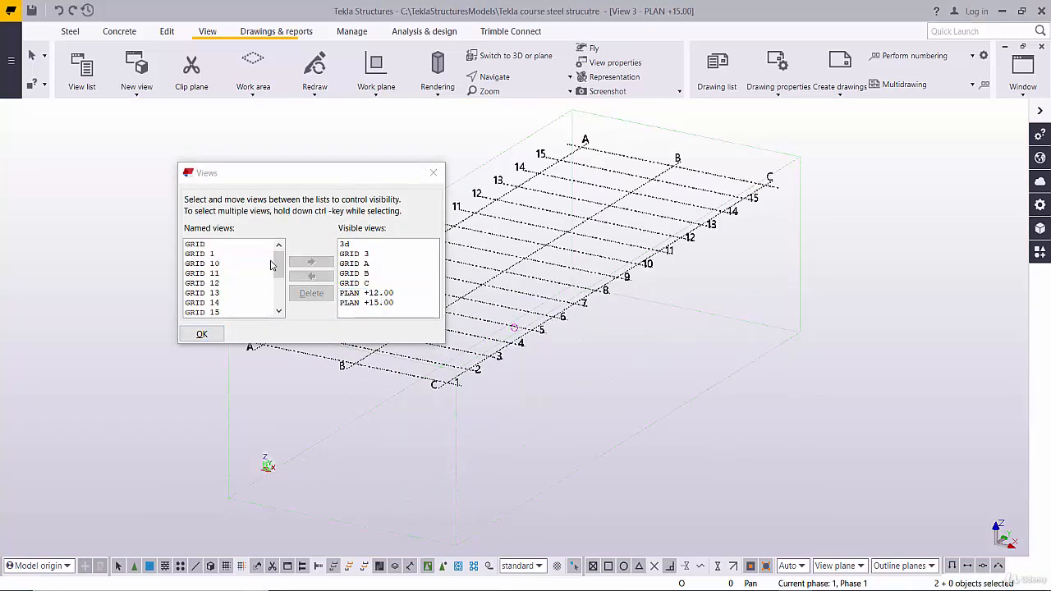
Step: Add PLAN +0 back to the visible views, display it and close the view list
{"action": "scroll", "coordinate": [271, 265], "scroll_direction": "down", "scroll_amount": 3}
{"action": "double_click", "coordinate": [243, 313]}
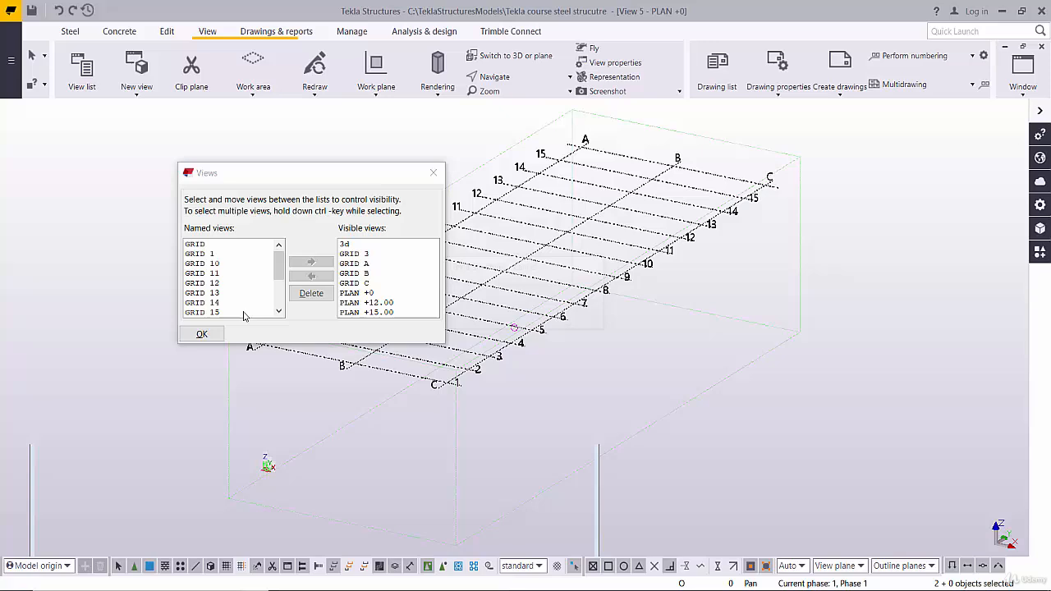
{"action": "left_click", "coordinate": [362, 294]}
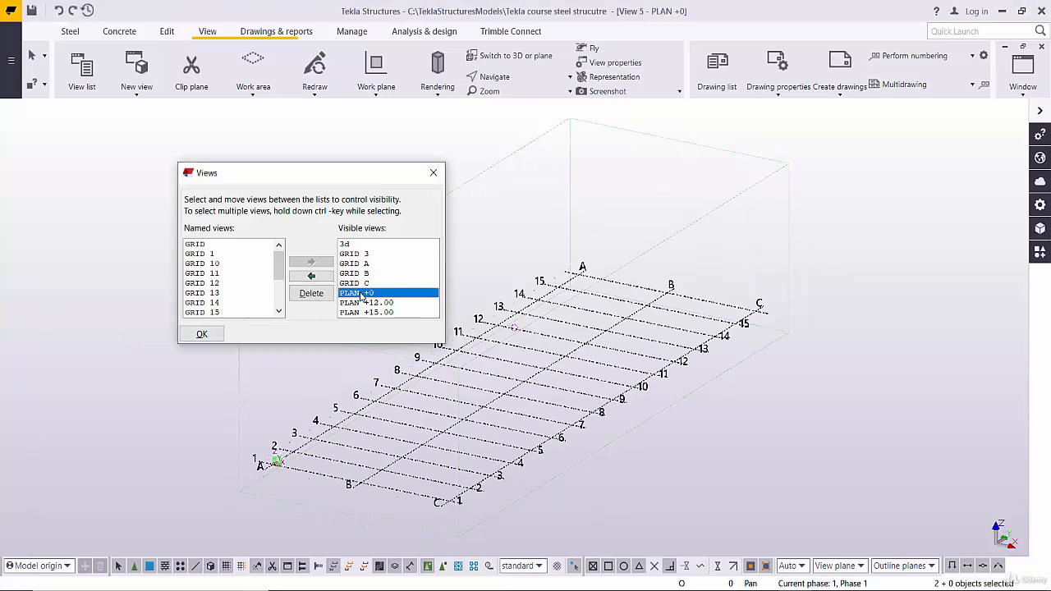
{"action": "left_click", "coordinate": [199, 334]}
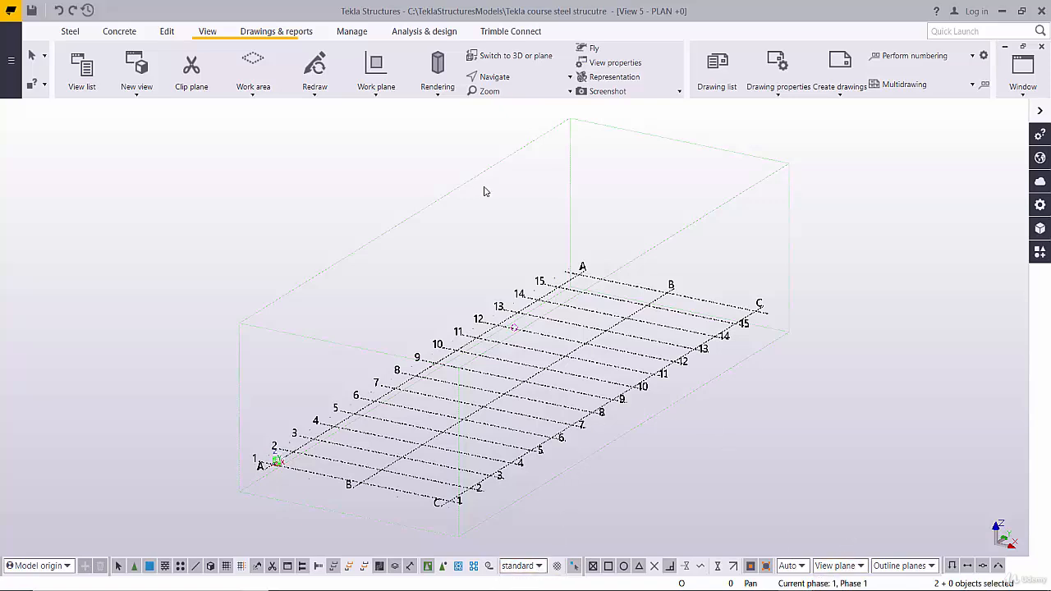
{"action": "mouse_move", "coordinate": [655, 403]}
{"action": "middle_mouse_down"}
{"action": "mouse_move", "coordinate": [697, 433]}
{"action": "mouse_move", "coordinate": [673, 407]}
{"action": "middle_mouse_up"}
{"action": "middle_click_drag", "start_coordinate": [438, 374], "coordinate": [353, 439]}
{"action": "scroll", "coordinate": [353, 441], "scroll_direction": "up", "scroll_amount": 3}
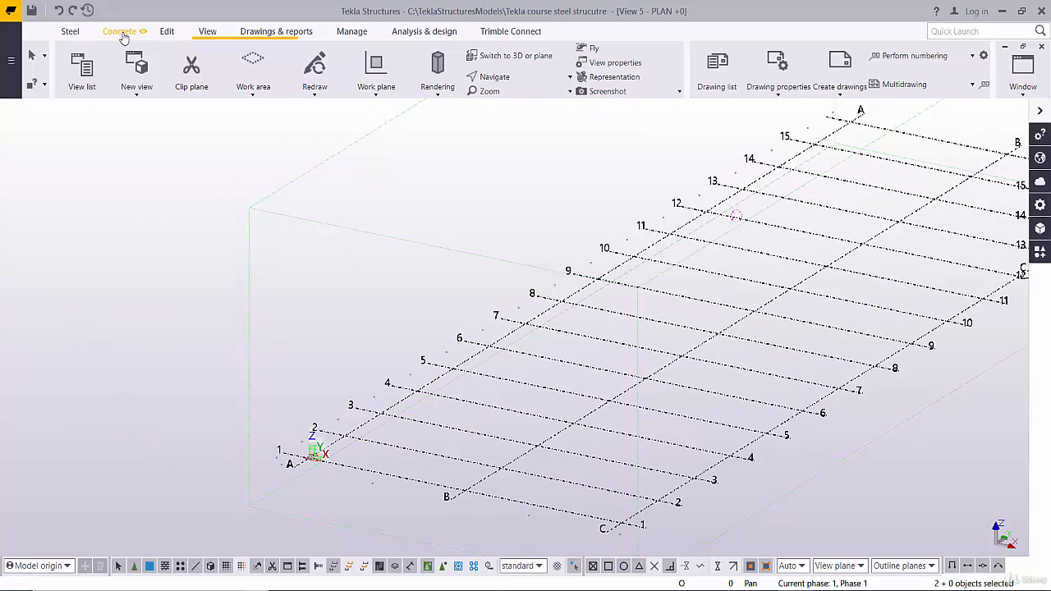
{"action": "mouse_move", "coordinate": [70, 32]}
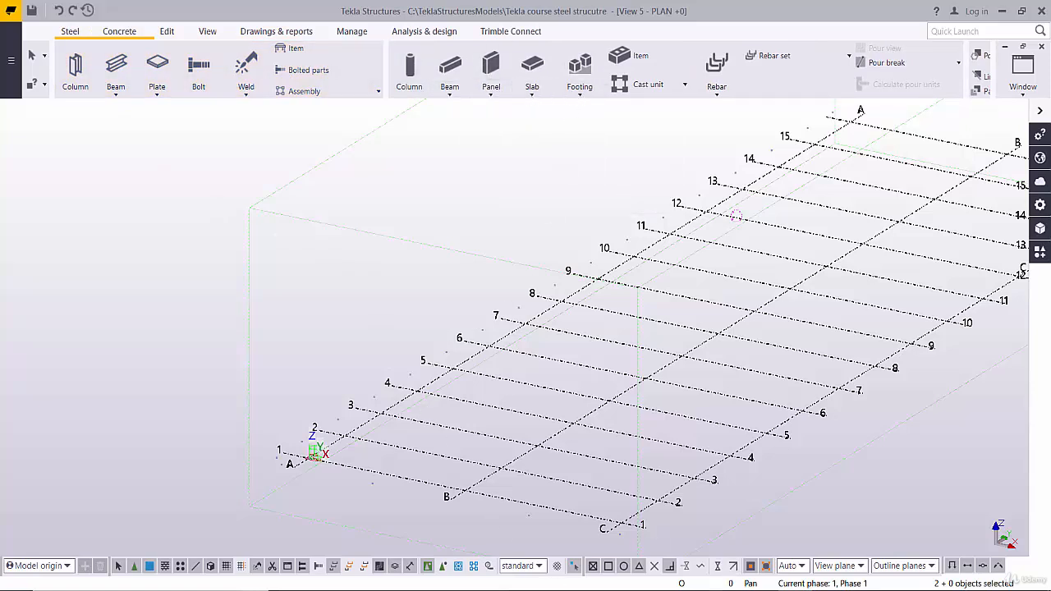
Step: Switch to Paint and enlarge the blank canvas to 300%
{"action": "key", "text": "super"}
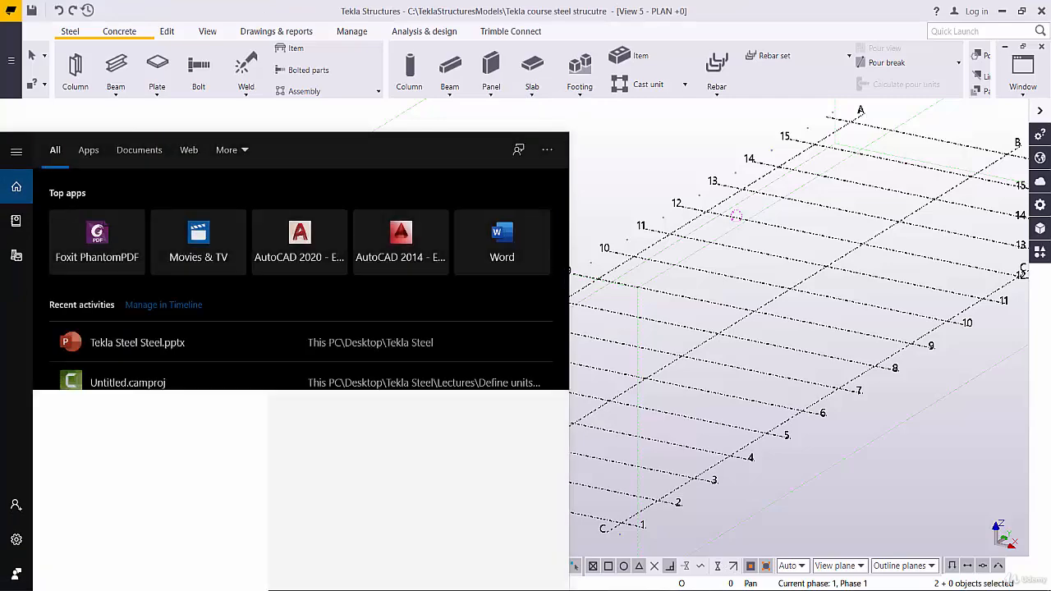
{"action": "type", "text": "paint"}
{"action": "key", "text": "Return"}
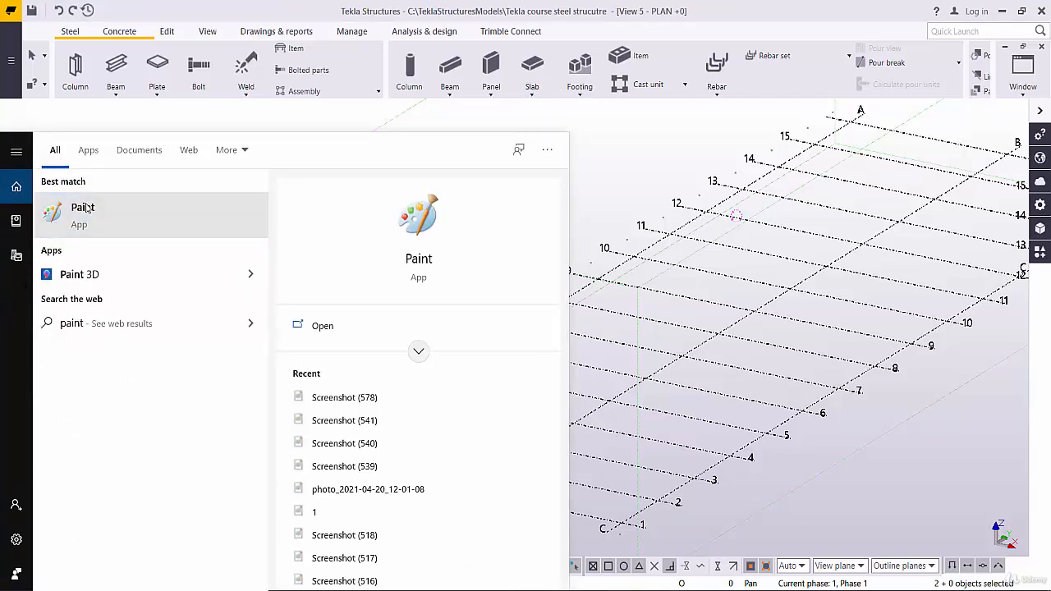
{"action": "left_click", "coordinate": [890, 72]}
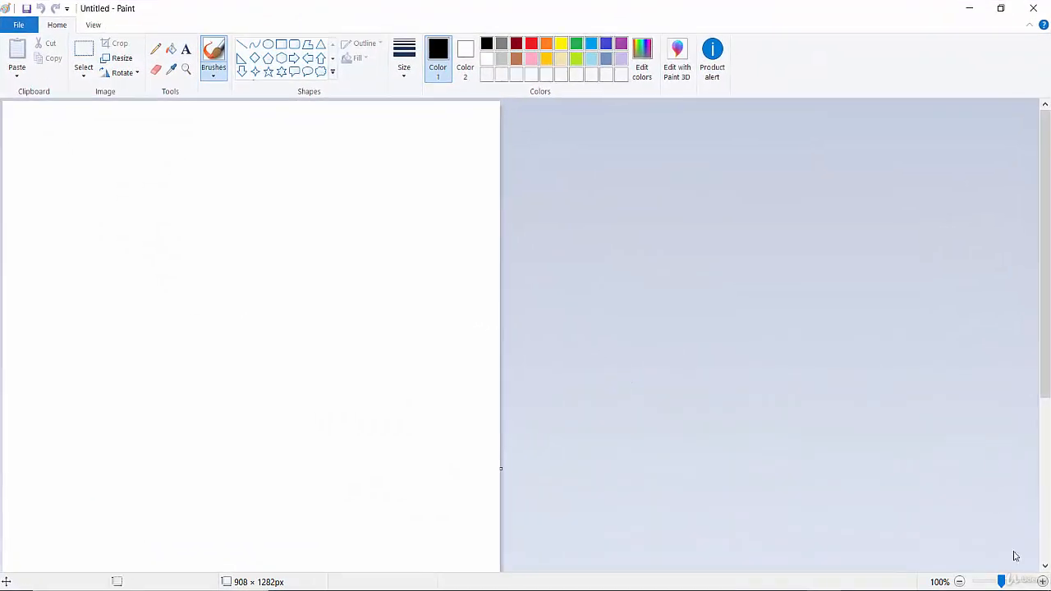
{"action": "left_click", "coordinate": [1042, 581]}
{"action": "left_click", "coordinate": [1043, 581]}
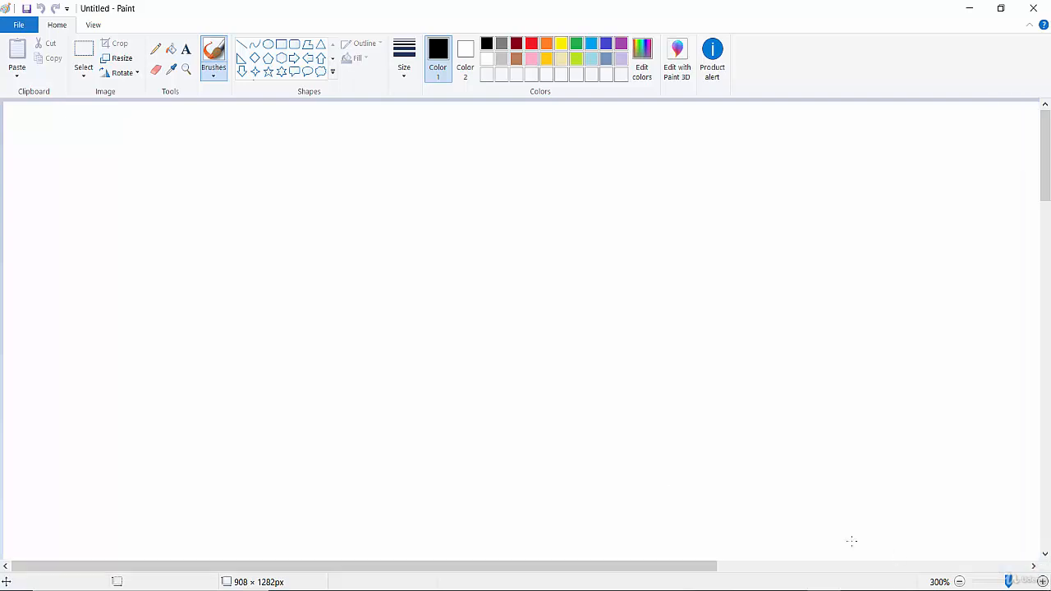
{"action": "left_click", "coordinate": [86, 54]}
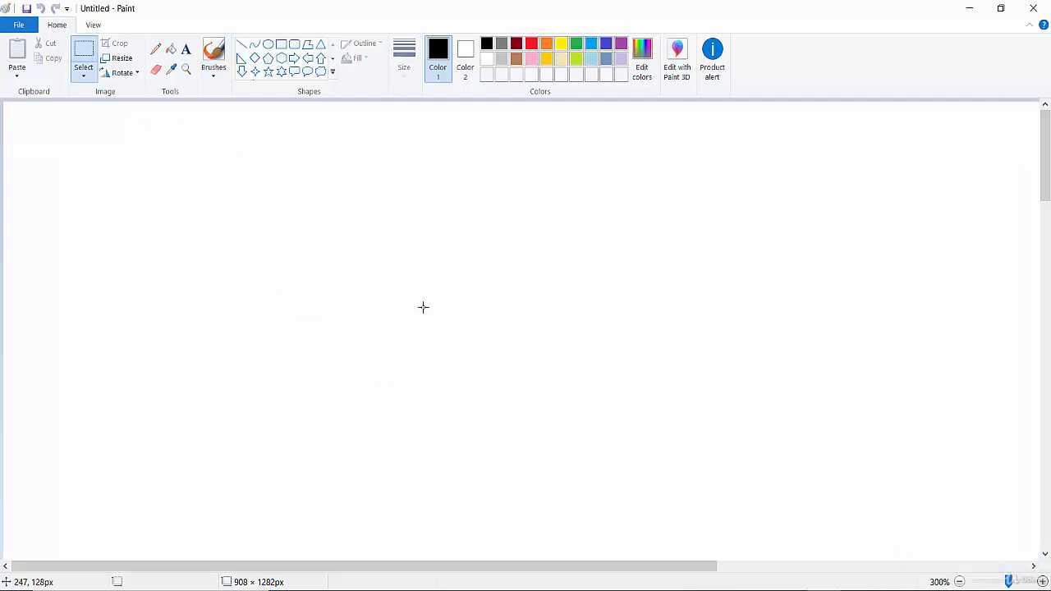
{"action": "mouse_move", "coordinate": [440, 224]}
{"action": "left_mouse_down"}
{"action": "mouse_move", "coordinate": [449, 339]}
{"action": "mouse_move", "coordinate": [526, 345]}
{"action": "left_mouse_up"}
{"action": "key", "text": "Escape"}
Step: Sketch a square with the Pencil and mark its height and width with dimension lines labelled 2 m each
{"action": "left_click", "coordinate": [156, 50]}
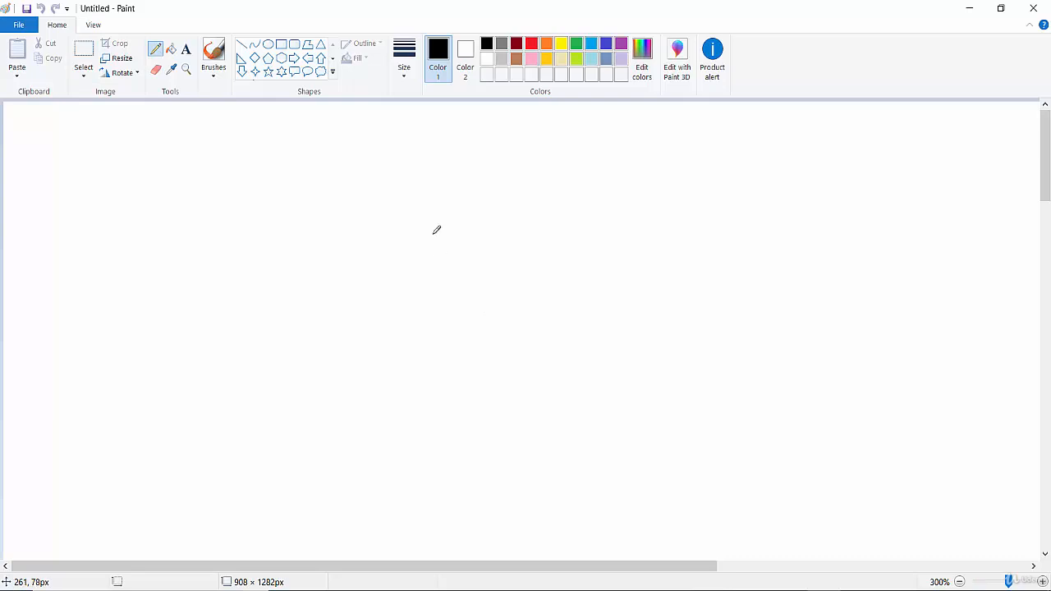
{"action": "mouse_move", "coordinate": [434, 227]}
{"action": "left_mouse_down"}
{"action": "mouse_move", "coordinate": [439, 346]}
{"action": "mouse_move", "coordinate": [599, 220]}
{"action": "mouse_move", "coordinate": [652, 325]}
{"action": "mouse_move", "coordinate": [654, 386]}
{"action": "mouse_move", "coordinate": [484, 399]}
{"action": "mouse_move", "coordinate": [442, 331]}
{"action": "left_mouse_up"}
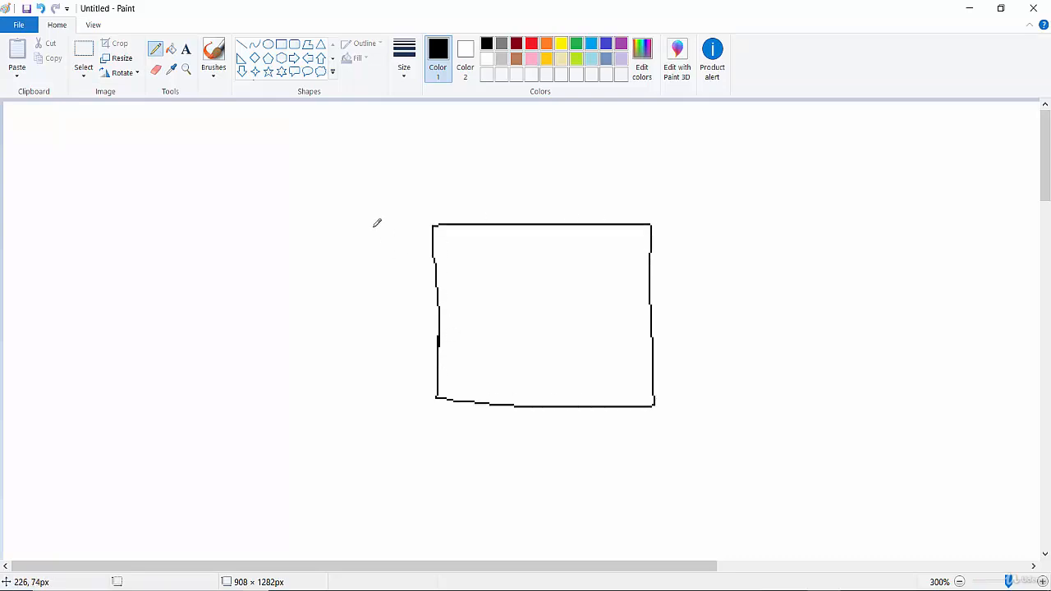
{"action": "mouse_move", "coordinate": [378, 220]}
{"action": "left_mouse_down"}
{"action": "mouse_move", "coordinate": [413, 218]}
{"action": "mouse_move", "coordinate": [416, 391]}
{"action": "left_mouse_up"}
{"action": "mouse_move", "coordinate": [351, 292]}
{"action": "left_mouse_down"}
{"action": "mouse_move", "coordinate": [344, 288]}
{"action": "mouse_move", "coordinate": [361, 319]}
{"action": "left_mouse_up"}
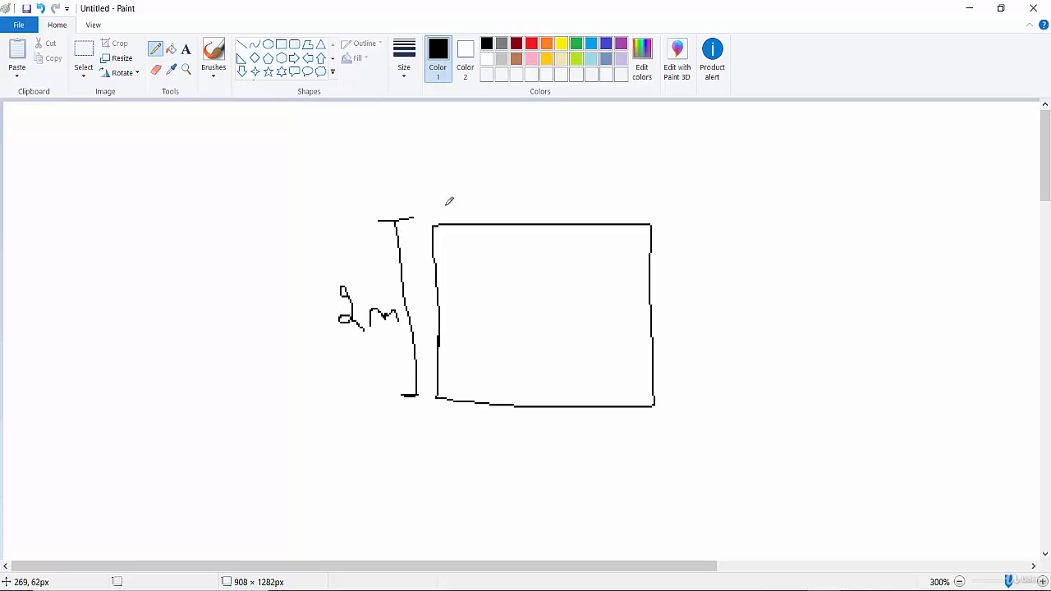
{"action": "mouse_move", "coordinate": [443, 199]}
{"action": "left_mouse_down"}
{"action": "mouse_move", "coordinate": [442, 230]}
{"action": "mouse_move", "coordinate": [658, 205]}
{"action": "left_mouse_up"}
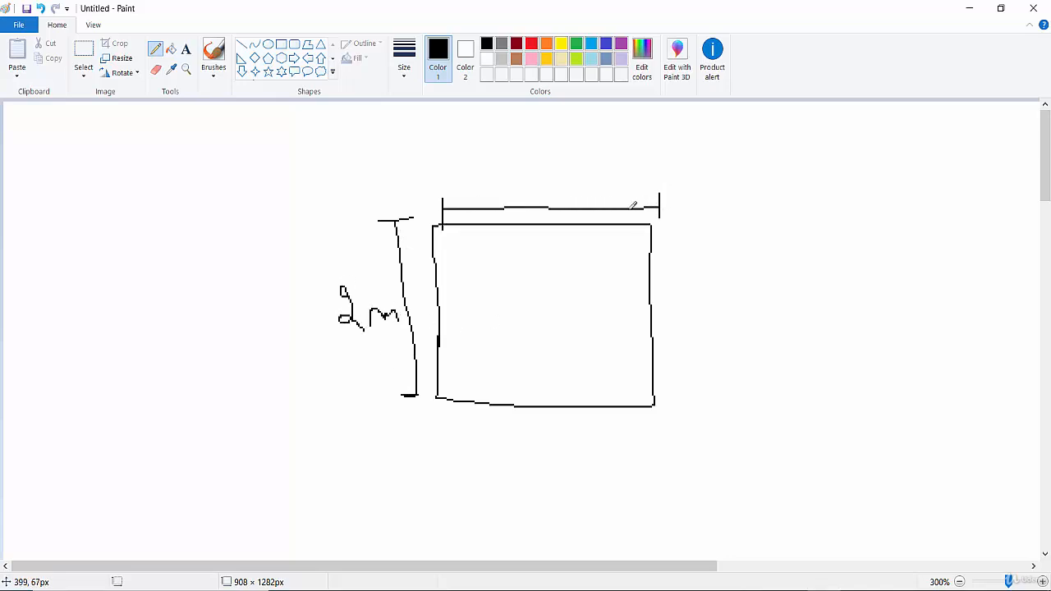
{"action": "mouse_move", "coordinate": [510, 154]}
{"action": "left_mouse_down"}
{"action": "mouse_move", "coordinate": [526, 181]}
{"action": "mouse_move", "coordinate": [578, 159]}
{"action": "mouse_move", "coordinate": [589, 178]}
{"action": "left_mouse_up"}
Step: Sketch a second four-sided shape beside the first and mark its height as 1 m and its width as 2 m
{"action": "left_click_drag", "start_coordinate": [810, 211], "coordinate": [843, 391]}
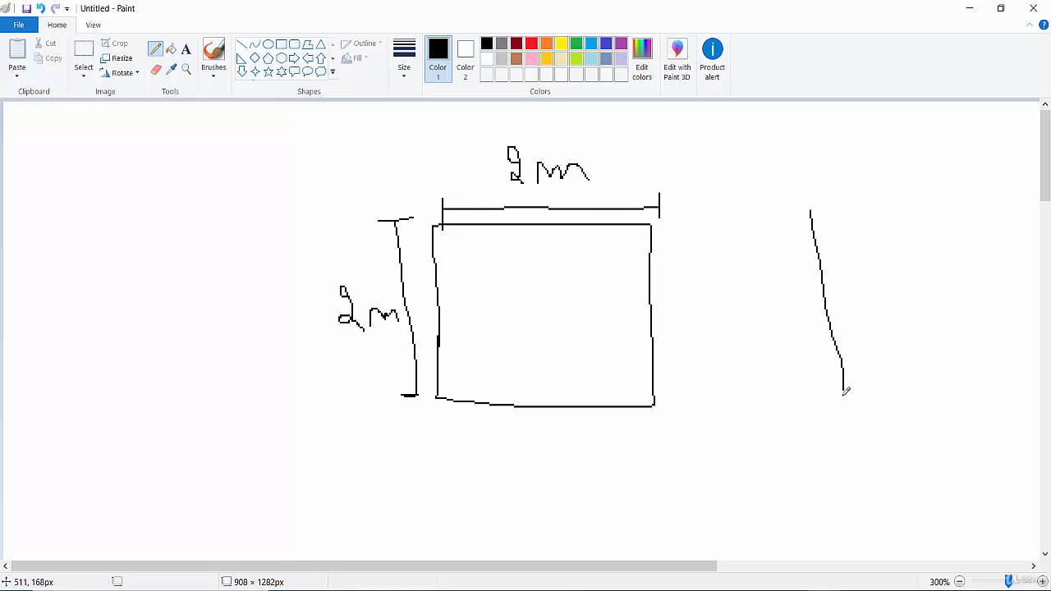
{"action": "mouse_move", "coordinate": [811, 209]}
{"action": "left_mouse_down"}
{"action": "mouse_move", "coordinate": [995, 210]}
{"action": "mouse_move", "coordinate": [1001, 400]}
{"action": "mouse_move", "coordinate": [842, 405]}
{"action": "left_mouse_up"}
{"action": "left_click_drag", "start_coordinate": [759, 212], "coordinate": [784, 213]}
{"action": "left_click_drag", "start_coordinate": [769, 215], "coordinate": [791, 396]}
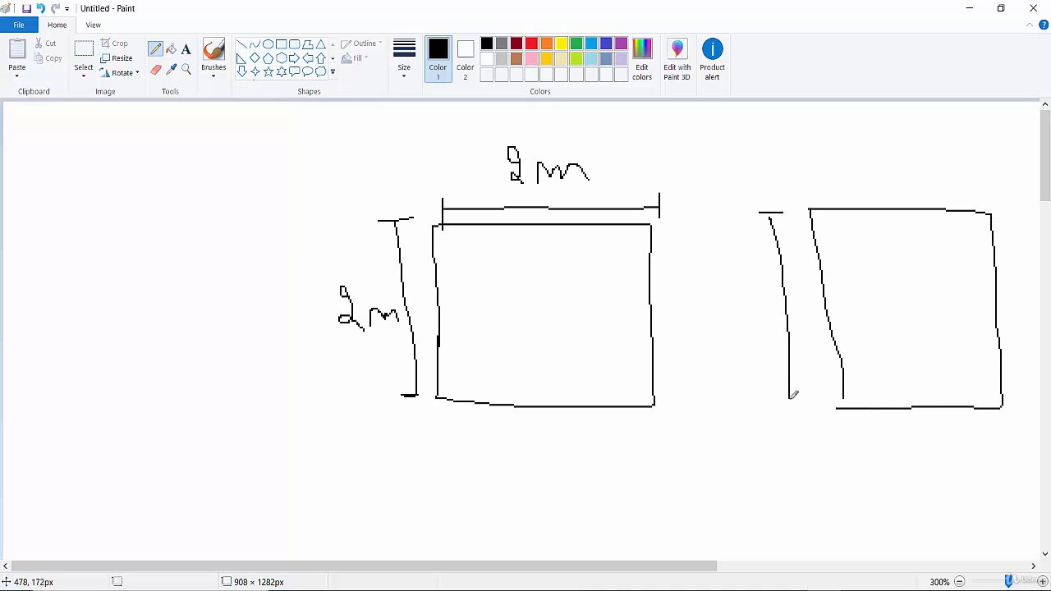
{"action": "mouse_move", "coordinate": [714, 284]}
{"action": "left_mouse_down"}
{"action": "mouse_move", "coordinate": [719, 323]}
{"action": "mouse_move", "coordinate": [747, 304]}
{"action": "mouse_move", "coordinate": [755, 320]}
{"action": "left_mouse_up"}
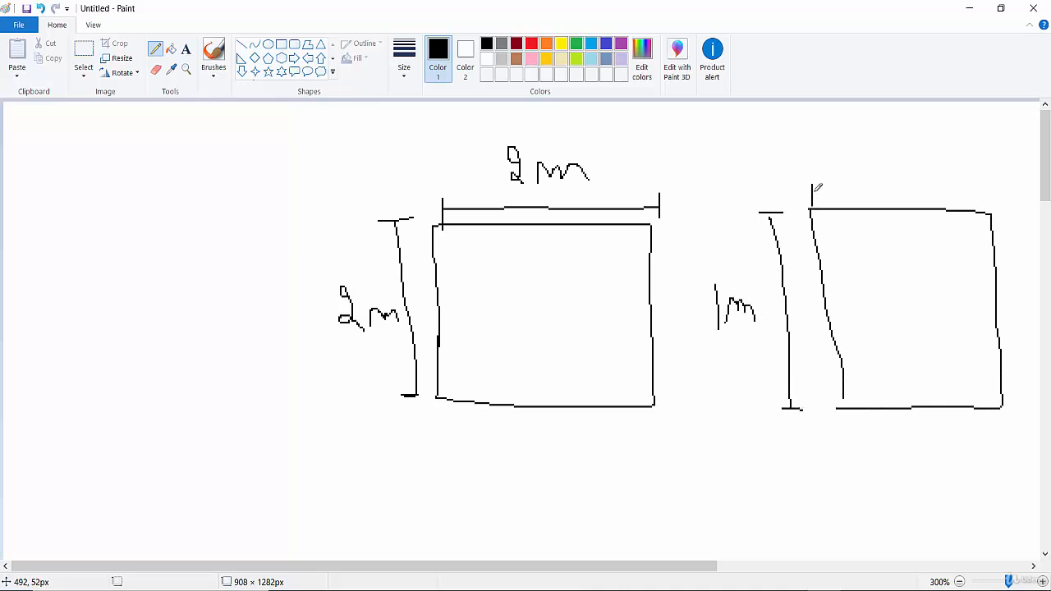
{"action": "mouse_move", "coordinate": [814, 194]}
{"action": "left_mouse_down"}
{"action": "mouse_move", "coordinate": [1016, 194]}
{"action": "mouse_move", "coordinate": [995, 213]}
{"action": "left_mouse_up"}
{"action": "mouse_move", "coordinate": [849, 151]}
{"action": "left_mouse_down"}
{"action": "mouse_move", "coordinate": [873, 181]}
{"action": "mouse_move", "coordinate": [895, 169]}
{"action": "mouse_move", "coordinate": [908, 180]}
{"action": "left_mouse_up"}
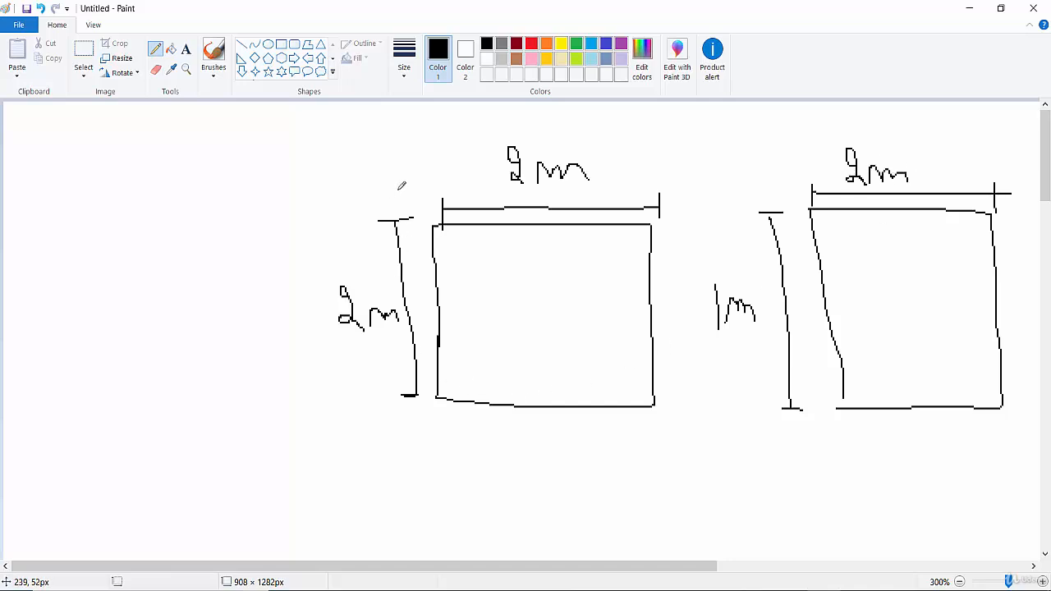
Step: Draw a larger outline around the first square and label the gap below the square as 20 cm
{"action": "left_click_drag", "start_coordinate": [400, 191], "coordinate": [401, 447]}
{"action": "mouse_move", "coordinate": [399, 191]}
{"action": "left_mouse_down"}
{"action": "mouse_move", "coordinate": [410, 167]}
{"action": "mouse_move", "coordinate": [656, 174]}
{"action": "mouse_move", "coordinate": [692, 433]}
{"action": "mouse_move", "coordinate": [402, 451]}
{"action": "left_mouse_up"}
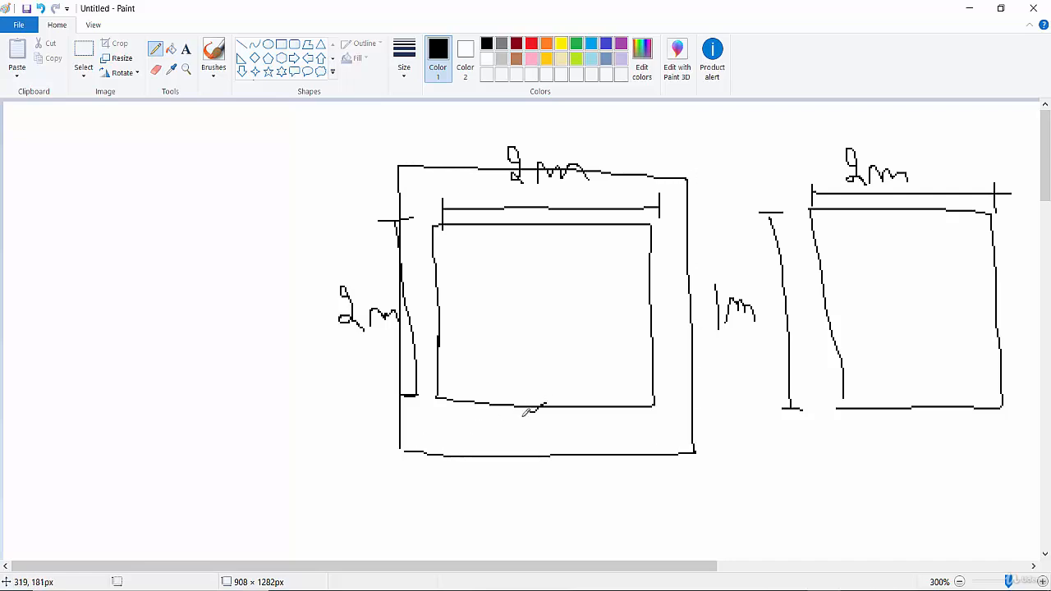
{"action": "mouse_move", "coordinate": [534, 407]}
{"action": "left_mouse_down"}
{"action": "mouse_move", "coordinate": [533, 462]}
{"action": "mouse_move", "coordinate": [558, 415]}
{"action": "mouse_move", "coordinate": [575, 441]}
{"action": "left_mouse_up"}
{"action": "mouse_move", "coordinate": [602, 406]}
{"action": "left_mouse_down"}
{"action": "mouse_move", "coordinate": [594, 423]}
{"action": "mouse_move", "coordinate": [609, 405]}
{"action": "mouse_move", "coordinate": [639, 450]}
{"action": "left_mouse_up"}
{"action": "mouse_move", "coordinate": [644, 449]}
{"action": "left_mouse_down"}
{"action": "mouse_move", "coordinate": [690, 427]}
{"action": "mouse_move", "coordinate": [696, 451]}
{"action": "left_mouse_up"}
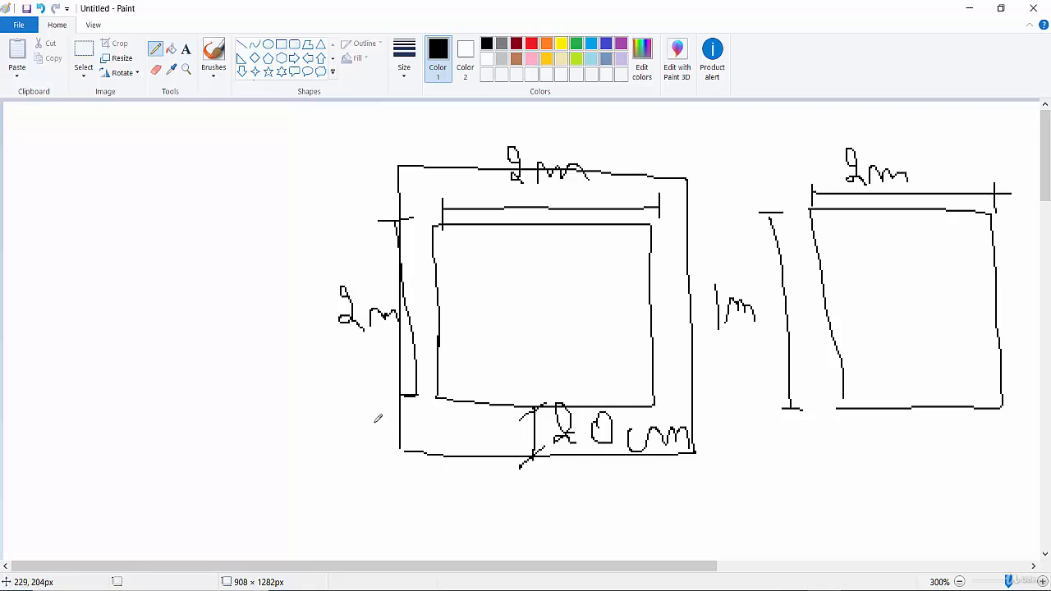
Step: Hatch the inner square with diagonal strokes and sketch circles joined by a curve over it
{"action": "left_click_drag", "start_coordinate": [484, 244], "coordinate": [440, 317]}
{"action": "left_click_drag", "start_coordinate": [504, 245], "coordinate": [444, 361]}
{"action": "left_click_drag", "start_coordinate": [549, 251], "coordinate": [488, 390]}
{"action": "left_click_drag", "start_coordinate": [617, 224], "coordinate": [559, 374]}
{"action": "left_click_drag", "start_coordinate": [650, 238], "coordinate": [604, 377]}
{"action": "left_click_drag", "start_coordinate": [645, 329], "coordinate": [616, 393]}
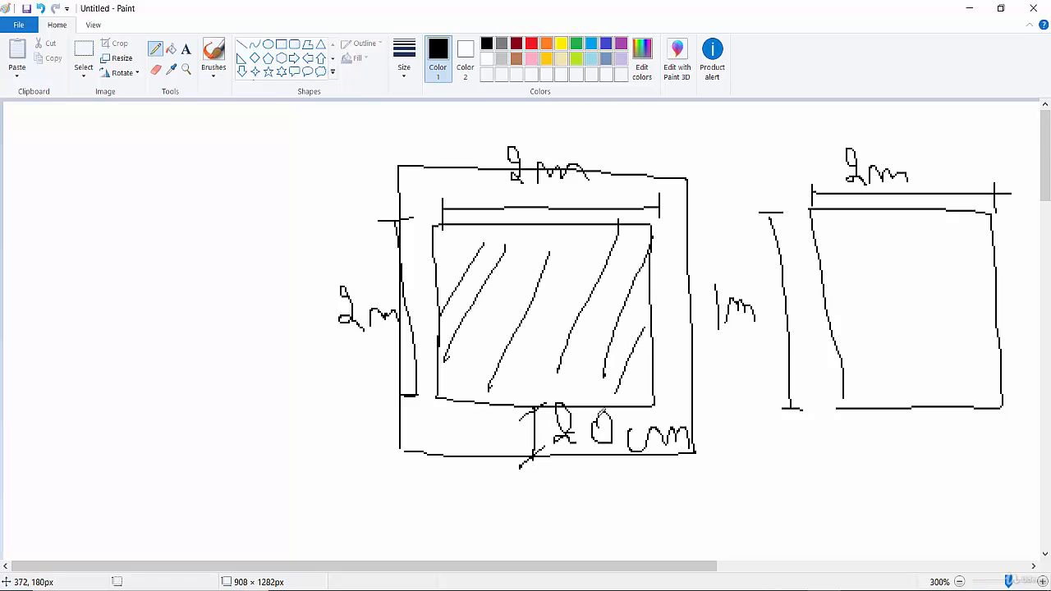
{"action": "mouse_move", "coordinate": [471, 251]}
{"action": "left_mouse_down"}
{"action": "mouse_move", "coordinate": [450, 240]}
{"action": "mouse_move", "coordinate": [460, 276]}
{"action": "mouse_move", "coordinate": [514, 310]}
{"action": "mouse_move", "coordinate": [536, 355]}
{"action": "left_mouse_up"}
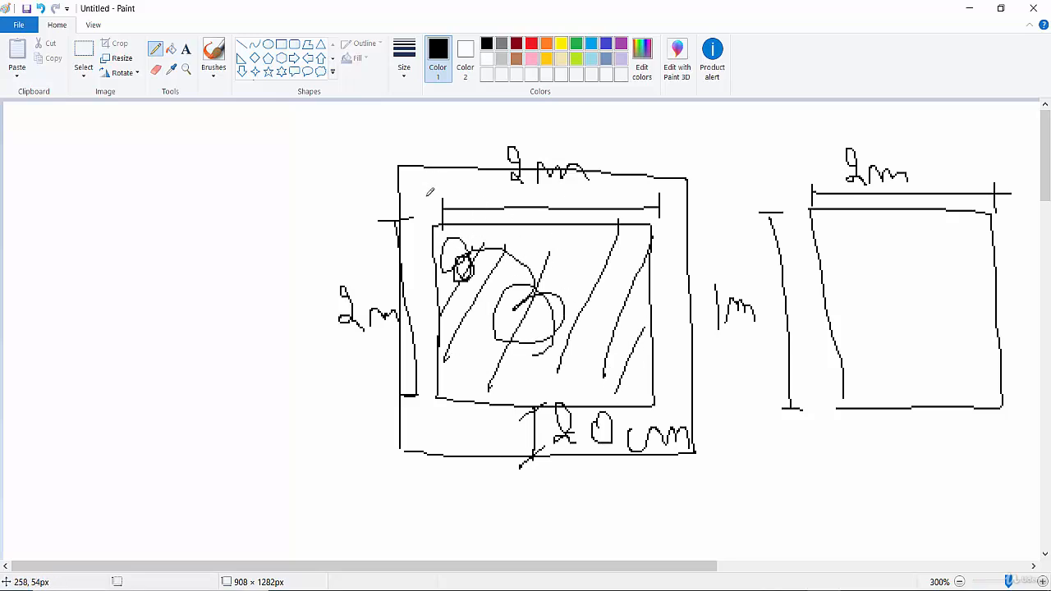
Step: Trace a wavy curve through the outlined square's margin and sketch a third four-sided shape labelled 2.2 m in width and height
{"action": "mouse_move", "coordinate": [427, 196]}
{"action": "left_mouse_down"}
{"action": "mouse_move", "coordinate": [487, 186]}
{"action": "mouse_move", "coordinate": [657, 205]}
{"action": "mouse_move", "coordinate": [675, 358]}
{"action": "mouse_move", "coordinate": [669, 414]}
{"action": "left_mouse_up"}
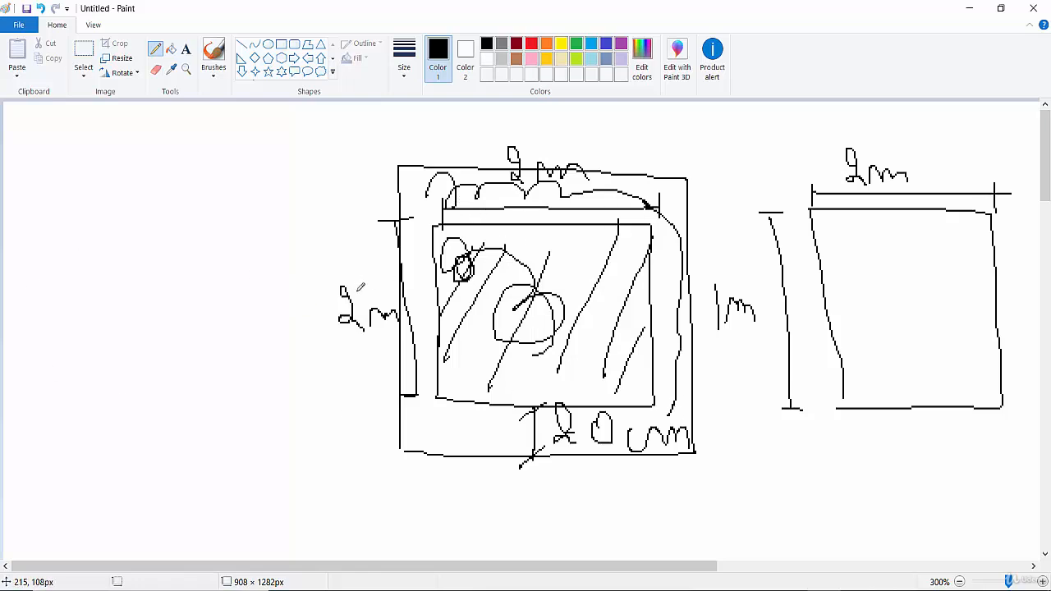
{"action": "mouse_move", "coordinate": [72, 171]}
{"action": "left_mouse_down"}
{"action": "mouse_move", "coordinate": [265, 168]}
{"action": "mouse_move", "coordinate": [286, 380]}
{"action": "mouse_move", "coordinate": [85, 418]}
{"action": "mouse_move", "coordinate": [85, 168]}
{"action": "left_mouse_up"}
{"action": "mouse_move", "coordinate": [144, 129]}
{"action": "left_mouse_down"}
{"action": "mouse_move", "coordinate": [161, 160]}
{"action": "mouse_move", "coordinate": [213, 163]}
{"action": "left_mouse_up"}
{"action": "left_click_drag", "start_coordinate": [220, 166], "coordinate": [273, 148]}
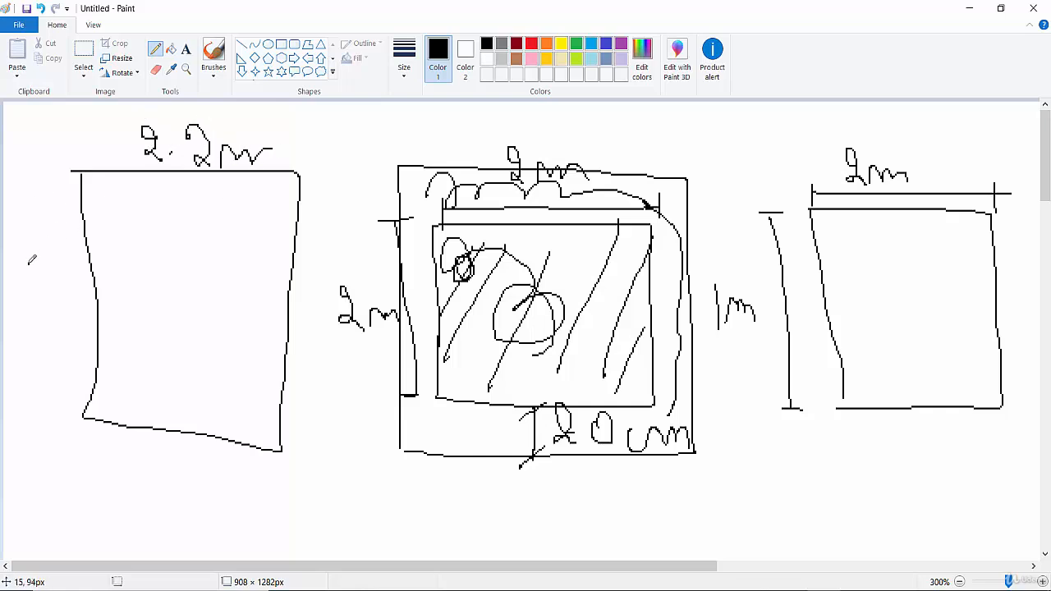
{"action": "mouse_move", "coordinate": [27, 246]}
{"action": "left_mouse_down"}
{"action": "mouse_move", "coordinate": [47, 280]}
{"action": "mouse_move", "coordinate": [87, 290]}
{"action": "left_mouse_up"}
{"action": "mouse_move", "coordinate": [35, 330]}
{"action": "left_mouse_down"}
{"action": "mouse_move", "coordinate": [38, 300]}
{"action": "mouse_move", "coordinate": [77, 317]}
{"action": "left_mouse_up"}
Step: Write 10 below the 2.2 m shape and sketch a flat rectangle beside the number
{"action": "left_click_drag", "start_coordinate": [83, 468], "coordinate": [75, 492]}
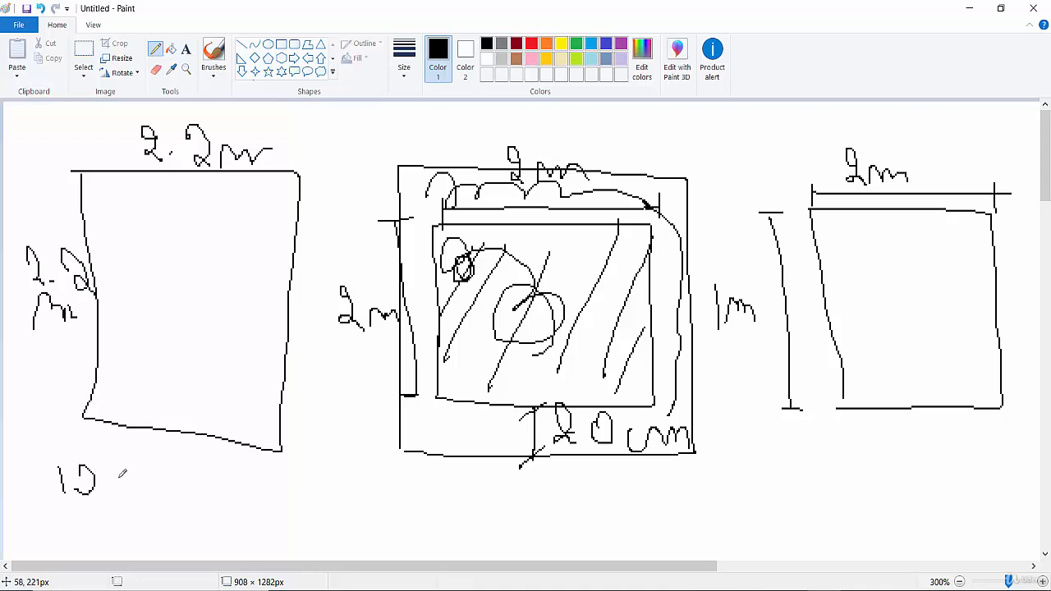
{"action": "mouse_move", "coordinate": [128, 466]}
{"action": "left_mouse_down"}
{"action": "mouse_move", "coordinate": [292, 475]}
{"action": "mouse_move", "coordinate": [225, 502]}
{"action": "mouse_move", "coordinate": [130, 474]}
{"action": "left_mouse_up"}
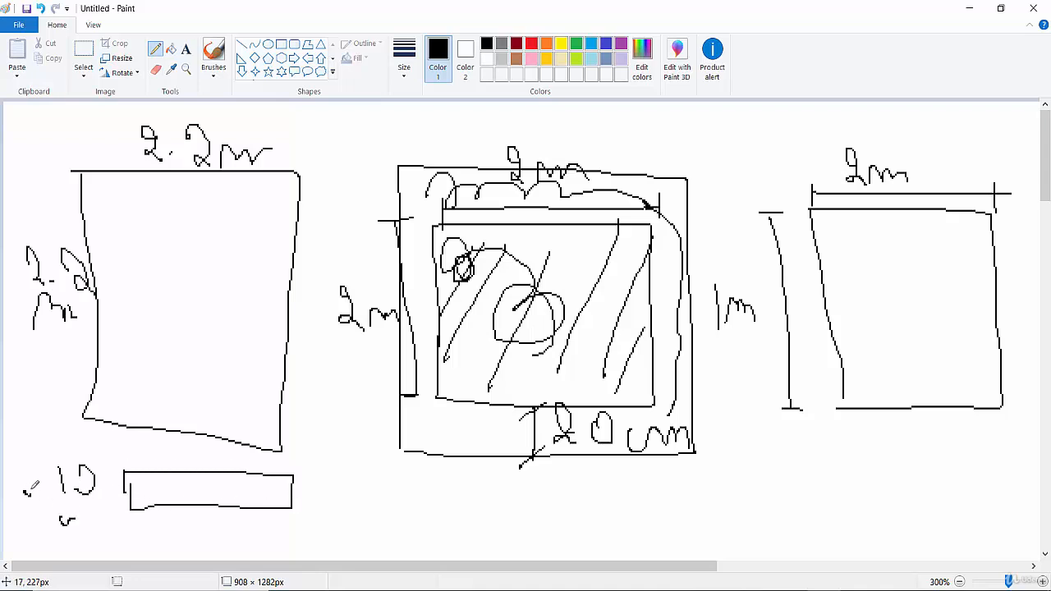
{"action": "left_click_drag", "start_coordinate": [59, 500], "coordinate": [63, 519]}
{"action": "mouse_move", "coordinate": [123, 465]}
{"action": "left_mouse_down"}
{"action": "mouse_move", "coordinate": [301, 465]}
{"action": "mouse_move", "coordinate": [301, 481]}
{"action": "left_mouse_up"}
{"action": "mouse_move", "coordinate": [168, 442]}
{"action": "left_mouse_down"}
{"action": "mouse_move", "coordinate": [174, 460]}
{"action": "mouse_move", "coordinate": [220, 457]}
{"action": "left_mouse_up"}
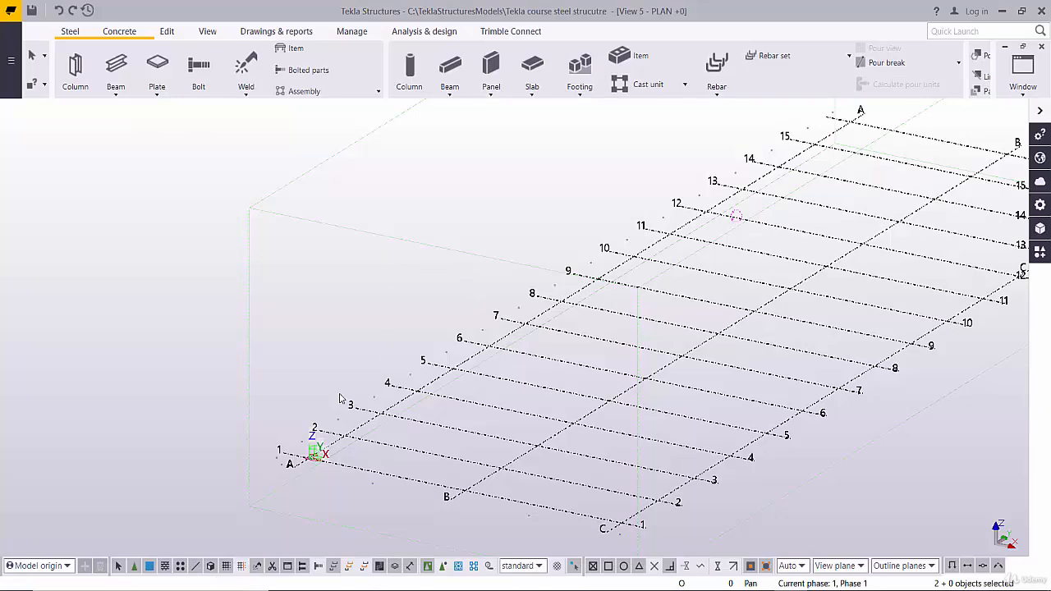
Step: Switch to Tekla Structures and place a pad footing at the intersection of grid lines A and 3
{"action": "left_click", "coordinate": [577, 88]}
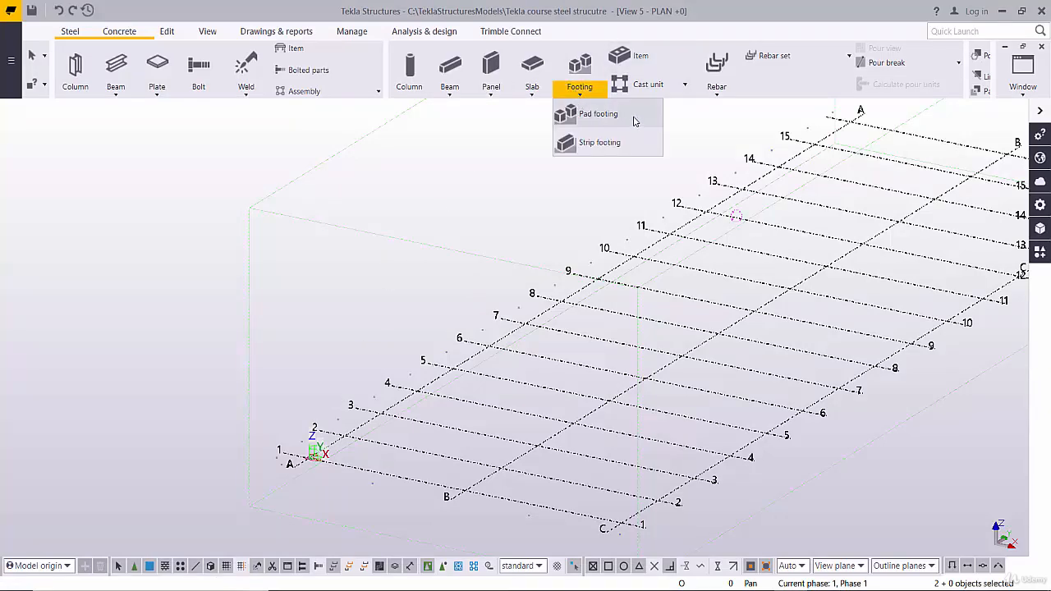
{"action": "left_click", "coordinate": [610, 121]}
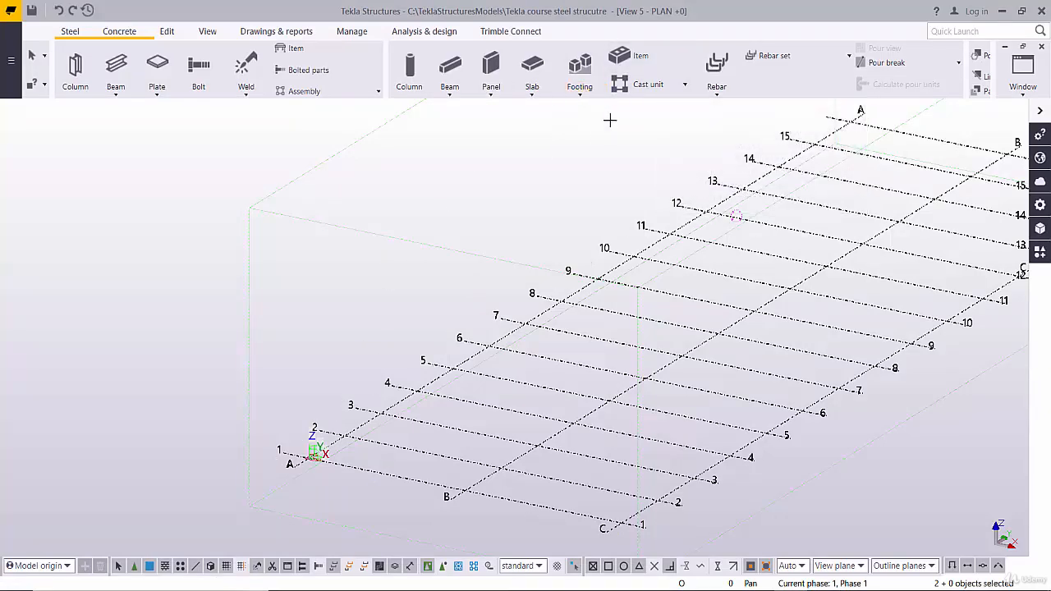
{"action": "scroll", "coordinate": [386, 410], "scroll_direction": "up", "scroll_amount": 1}
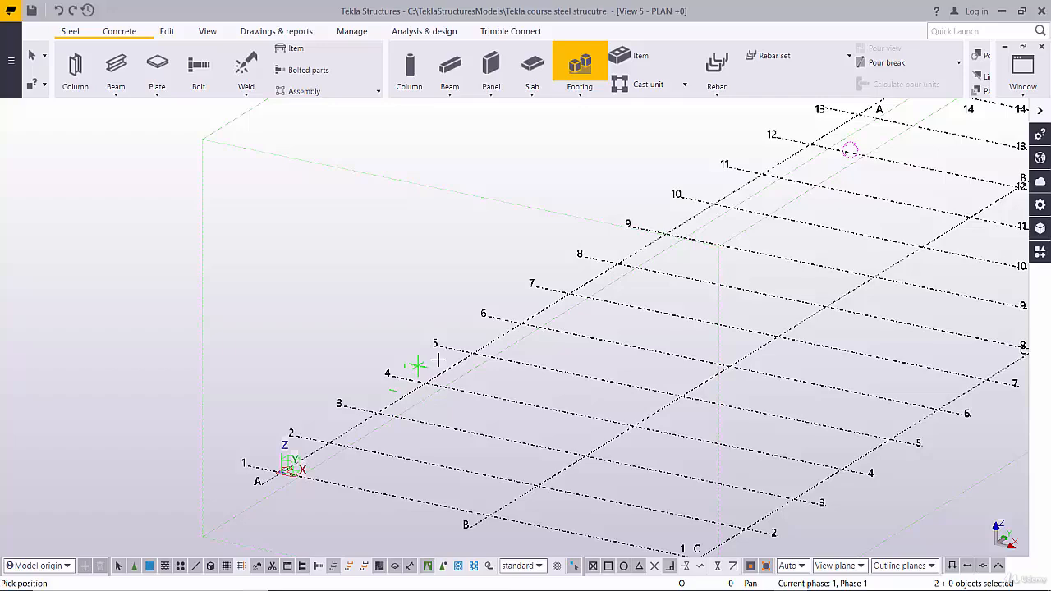
{"action": "left_click", "coordinate": [583, 97]}
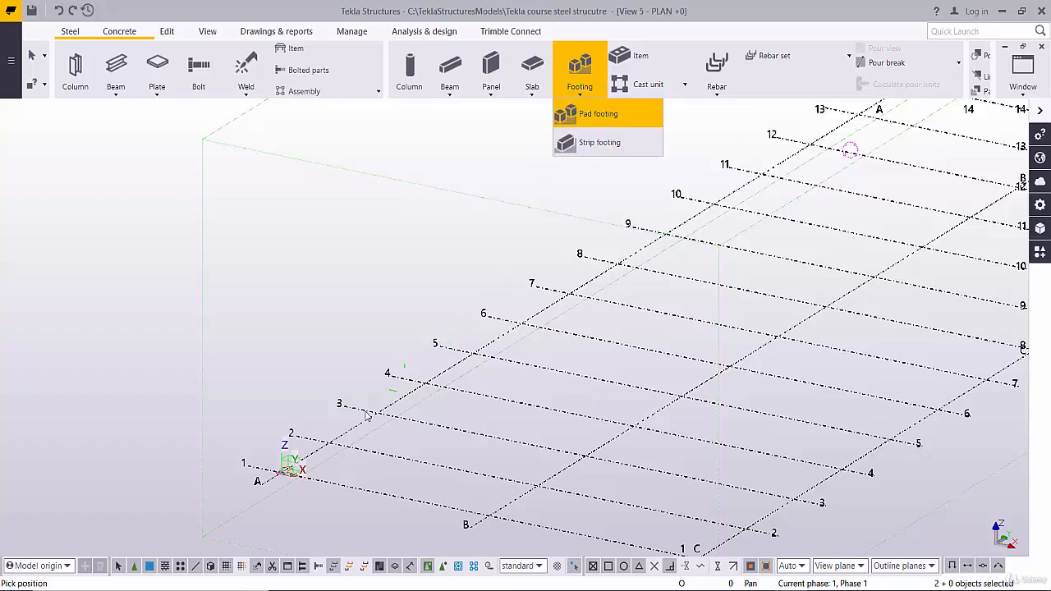
{"action": "left_click", "coordinate": [593, 114]}
{"action": "scroll", "coordinate": [372, 406], "scroll_direction": "up", "scroll_amount": 1}
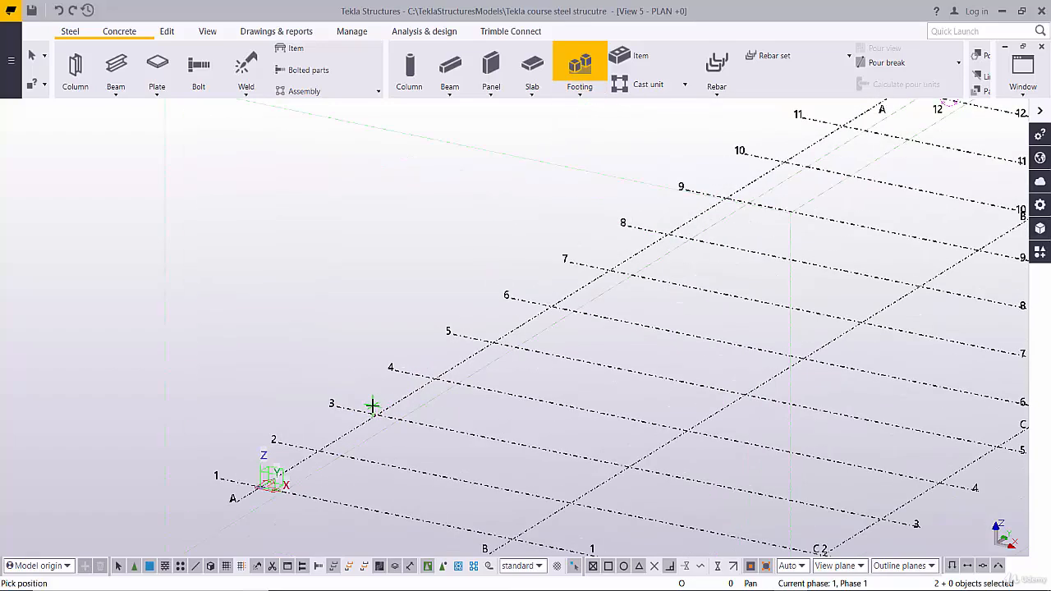
{"action": "scroll", "coordinate": [375, 411], "scroll_direction": "up", "scroll_amount": 4}
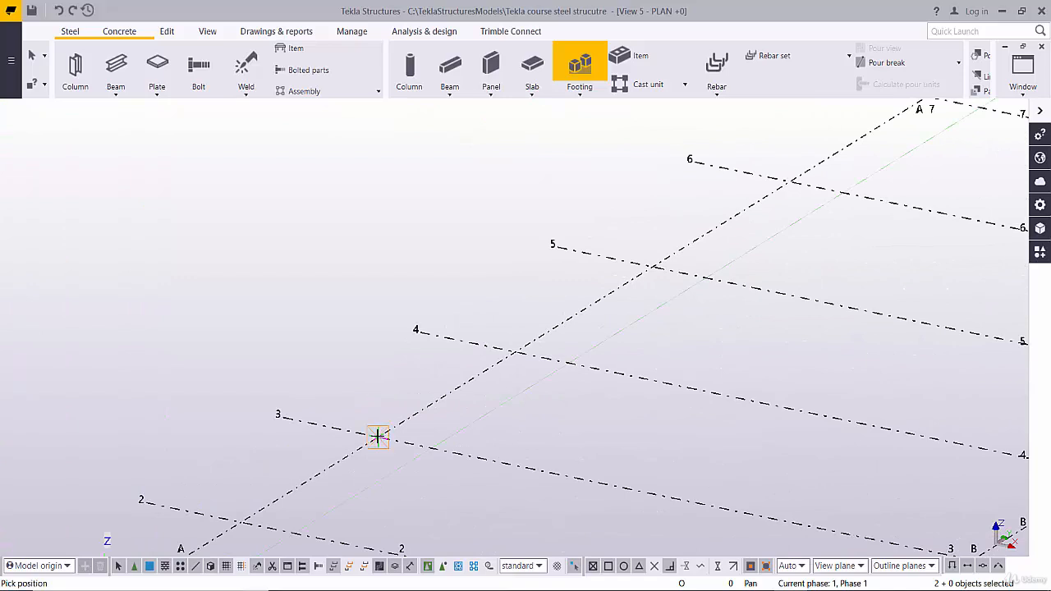
{"action": "left_click", "coordinate": [377, 436]}
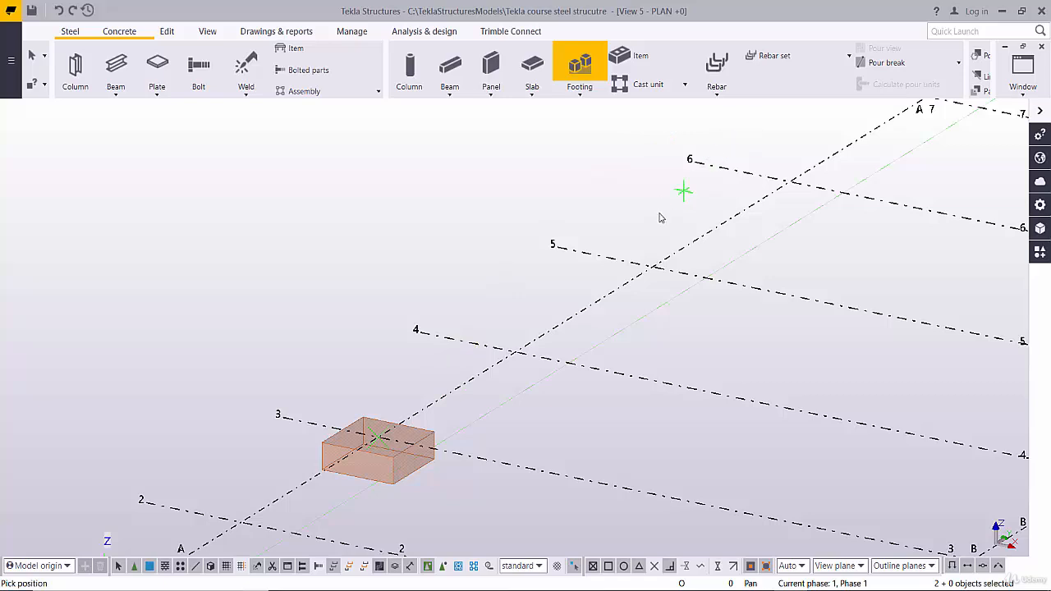
{"action": "key", "text": "Escape"}
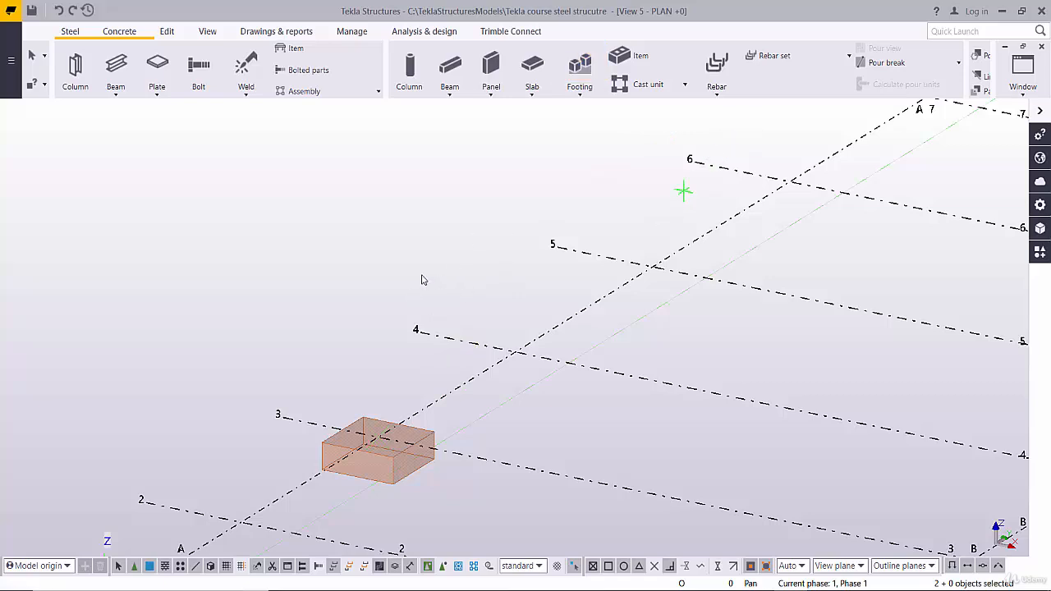
Step: Dismiss the ESET update notification covering the model view
{"action": "right_click", "coordinate": [440, 132]}
{"action": "left_click", "coordinate": [447, 138]}
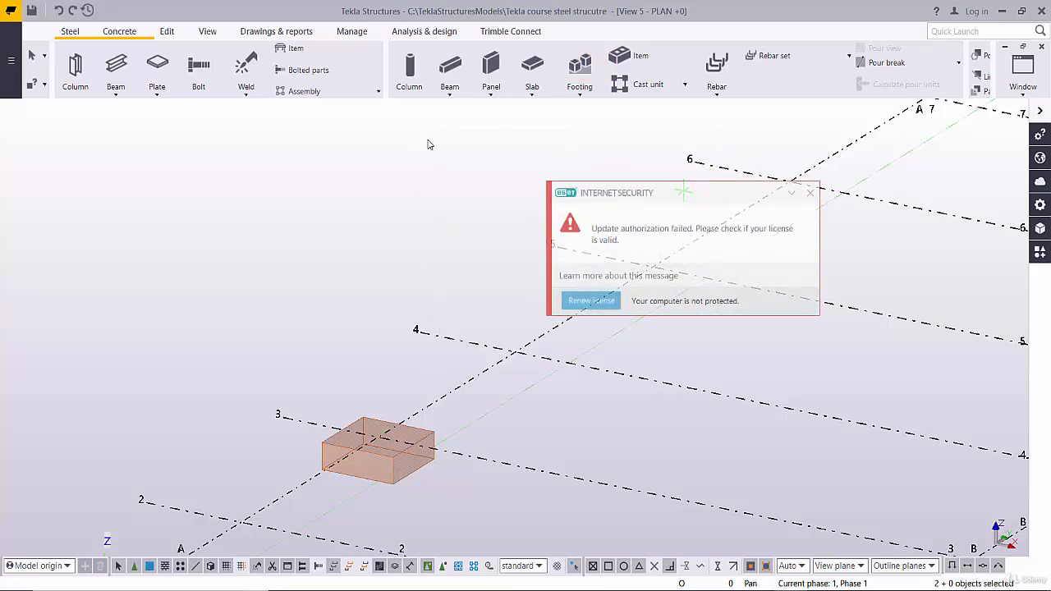
{"action": "left_click", "coordinate": [801, 195]}
{"action": "left_click", "coordinate": [809, 193]}
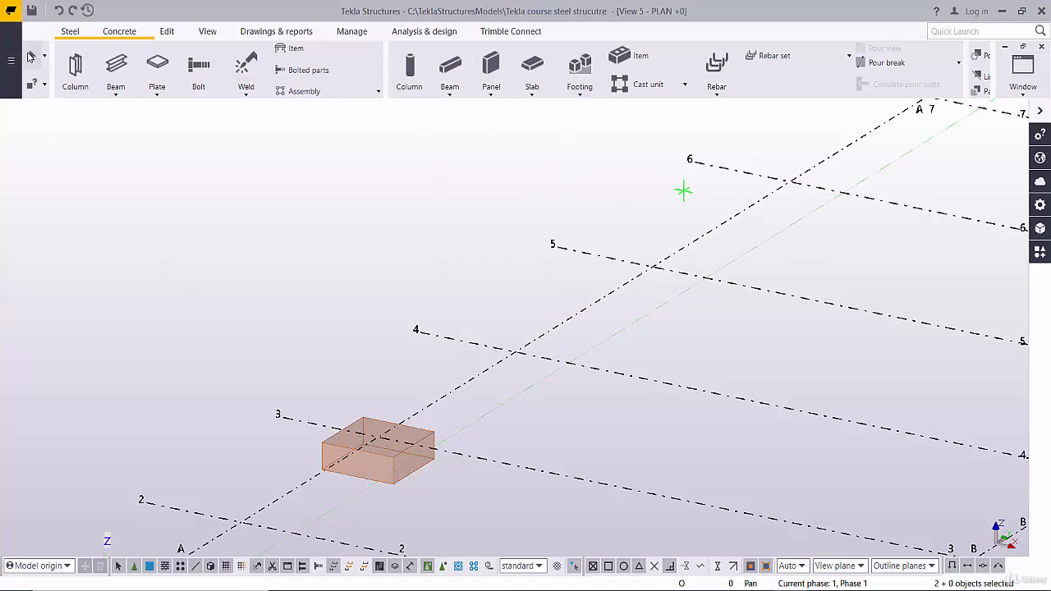
Step: Open the pad footing's properties, undock the property pane and dismiss the ESET license notification
{"action": "left_click", "coordinate": [393, 464]}
{"action": "double_click", "coordinate": [380, 457]}
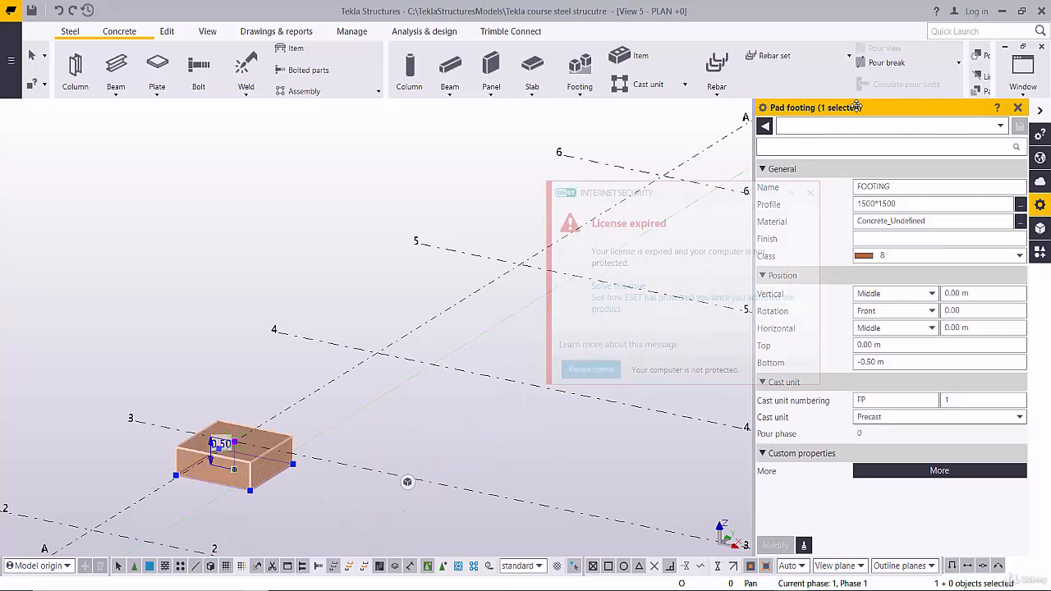
{"action": "left_click_drag", "start_coordinate": [857, 107], "coordinate": [773, 110]}
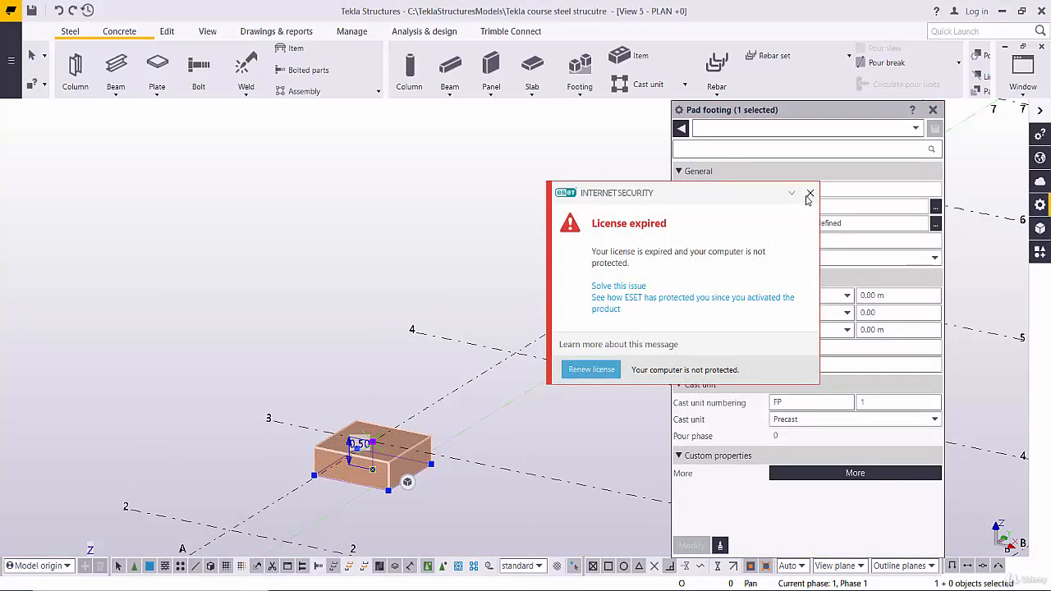
{"action": "left_click", "coordinate": [809, 193]}
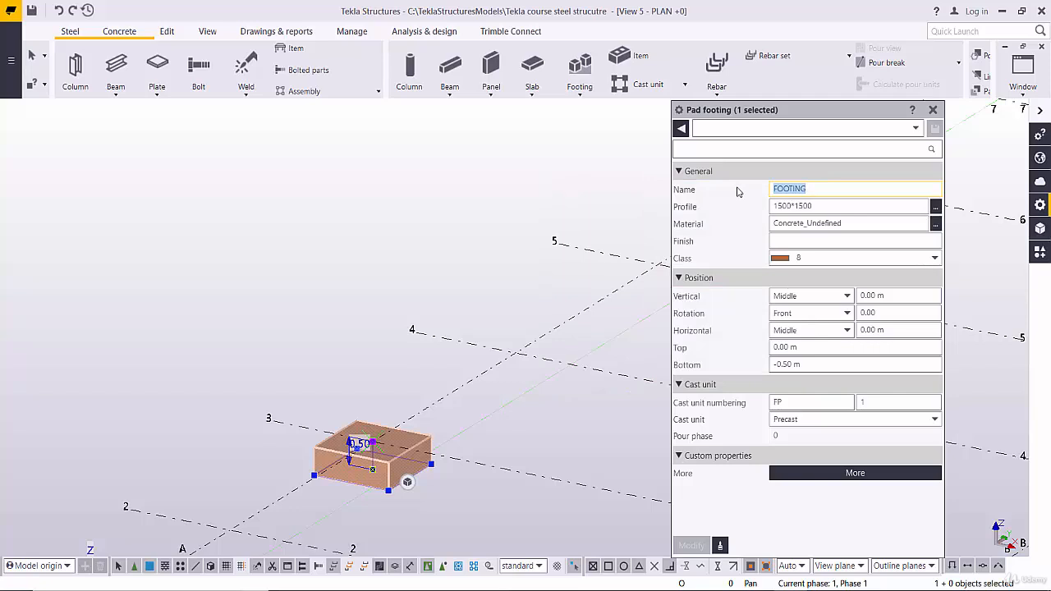
Step: Name the pad footing "Clear clover" and enter 2200 as the first dimension of its profile
{"action": "type", "text": "Clear"}
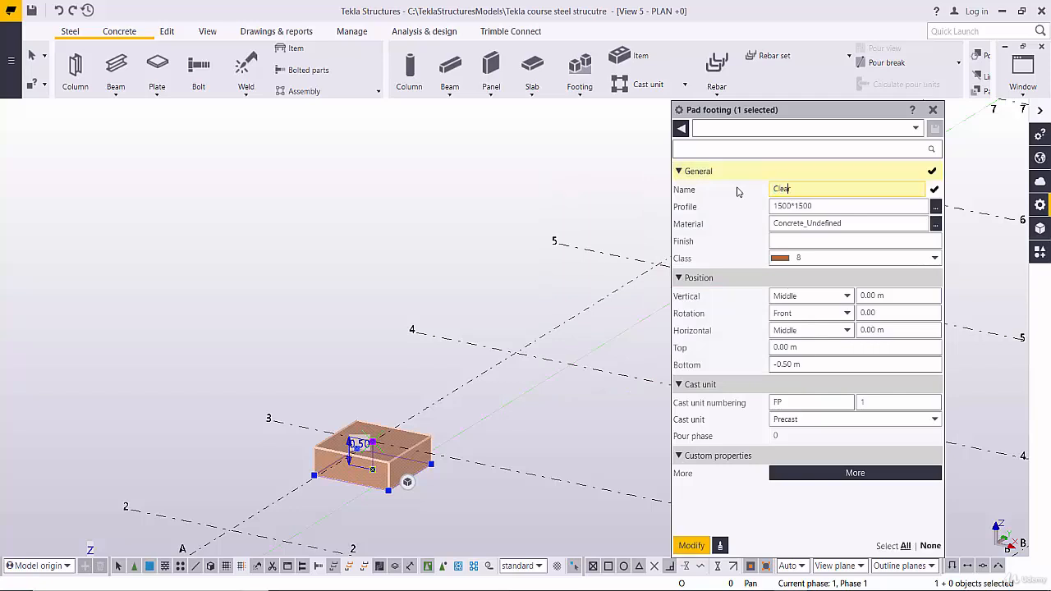
{"action": "type", "text": " clover"}
{"action": "left_click", "coordinate": [816, 205]}
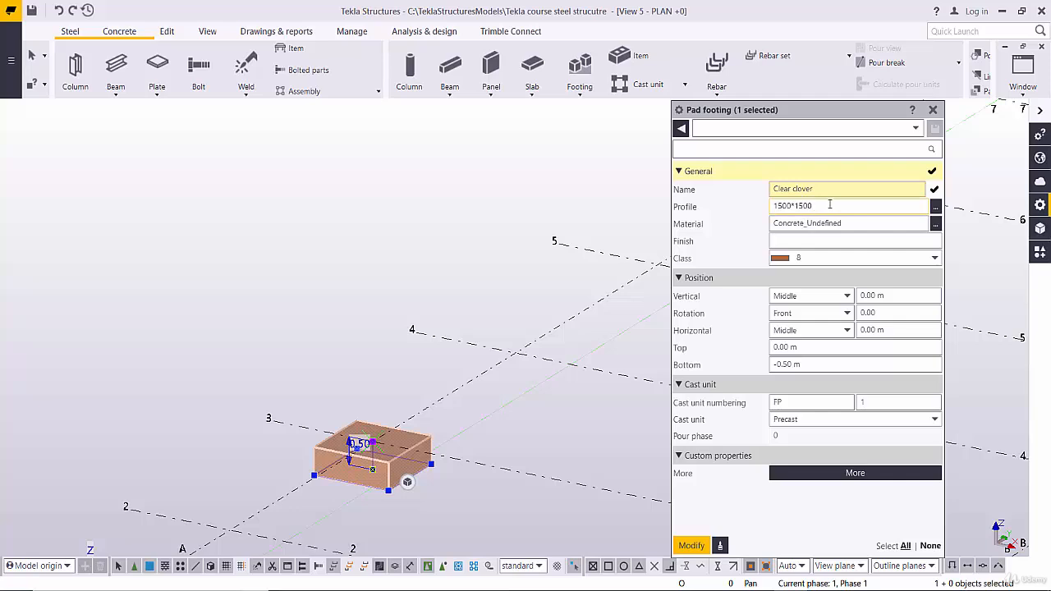
{"action": "double_click", "coordinate": [780, 206]}
{"action": "type", "text": "220"}
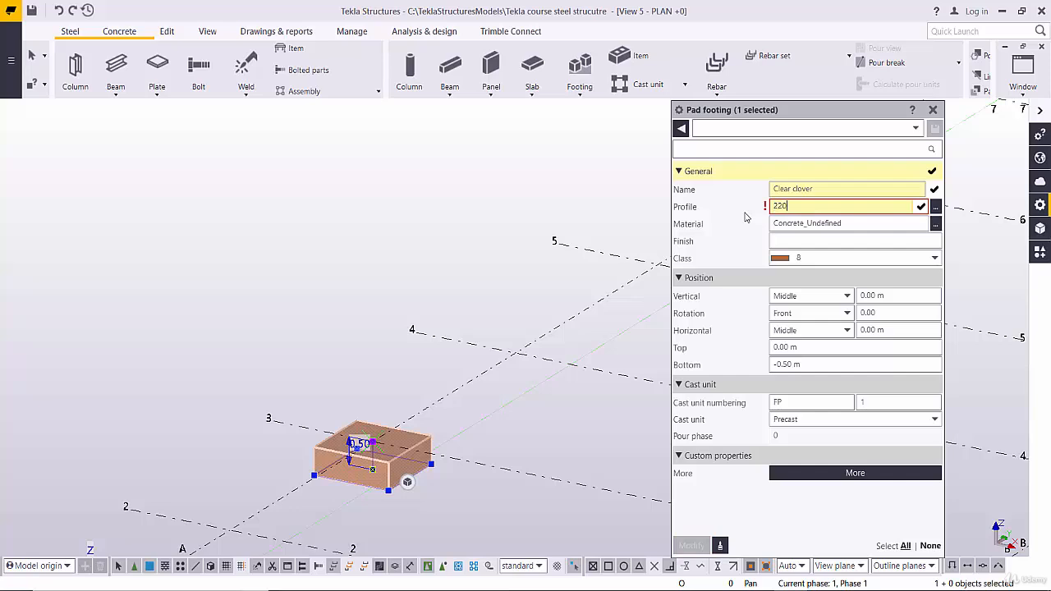
{"action": "type", "text": "0"}
Step: Check the modeling units and the catalog profile units in the Units and decimals options
{"action": "left_click", "coordinate": [933, 109]}
{"action": "left_click", "coordinate": [11, 60]}
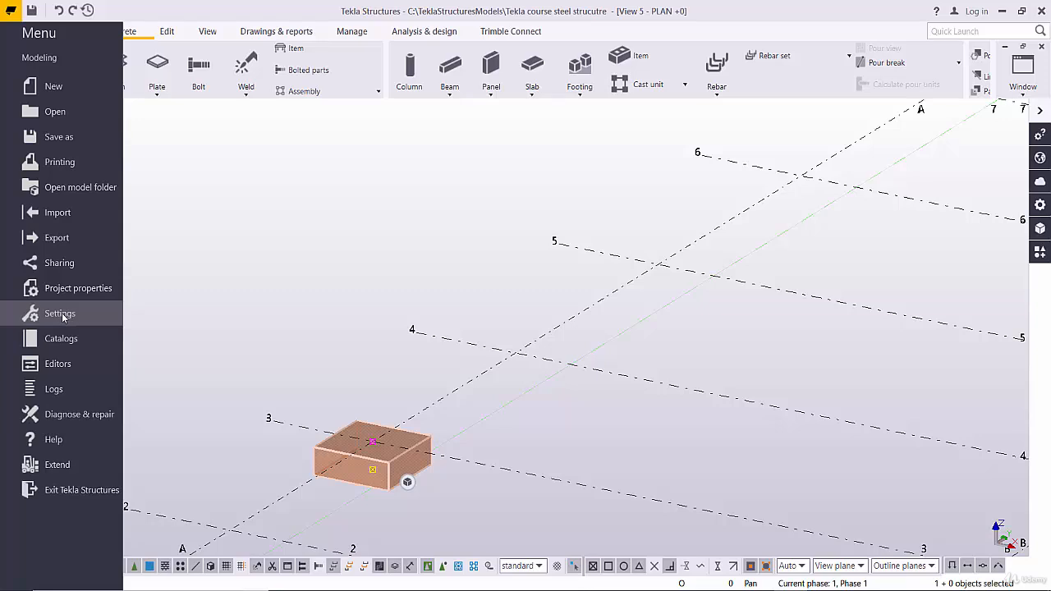
{"action": "left_click", "coordinate": [58, 314]}
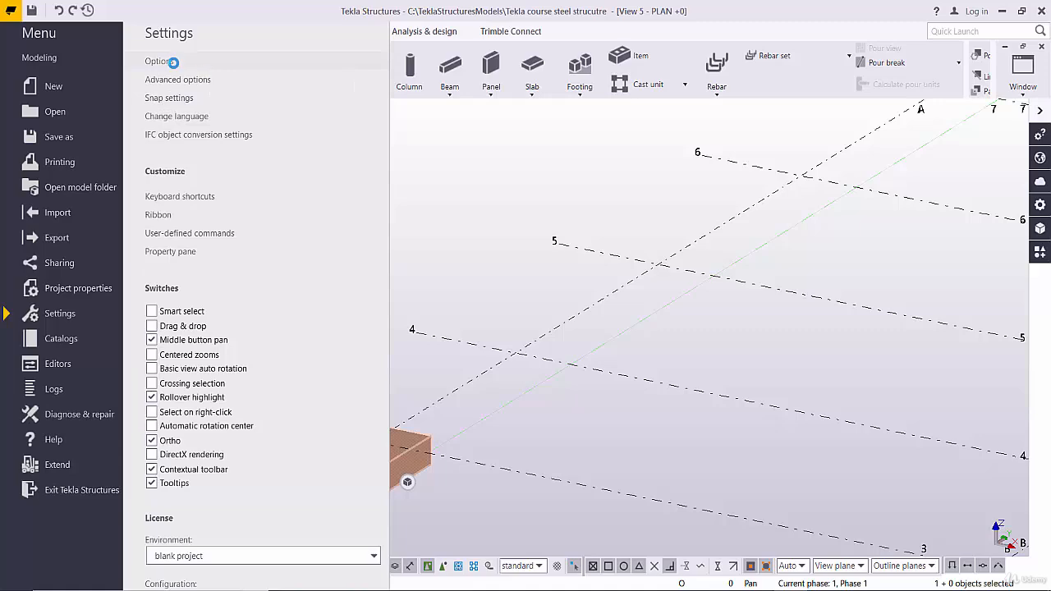
{"action": "left_click", "coordinate": [174, 62]}
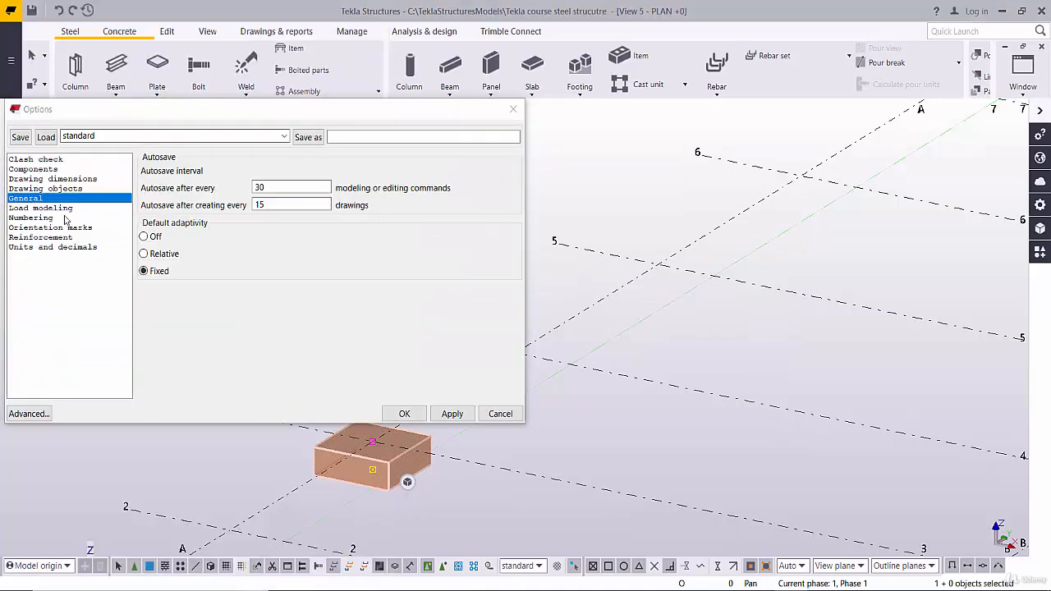
{"action": "left_click", "coordinate": [49, 246]}
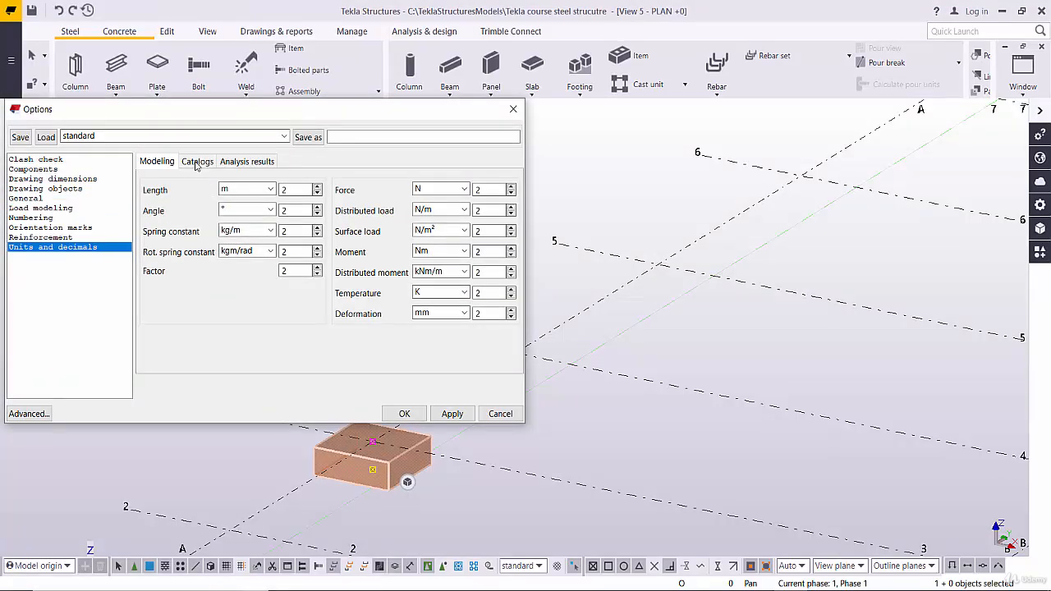
{"action": "left_click", "coordinate": [196, 162]}
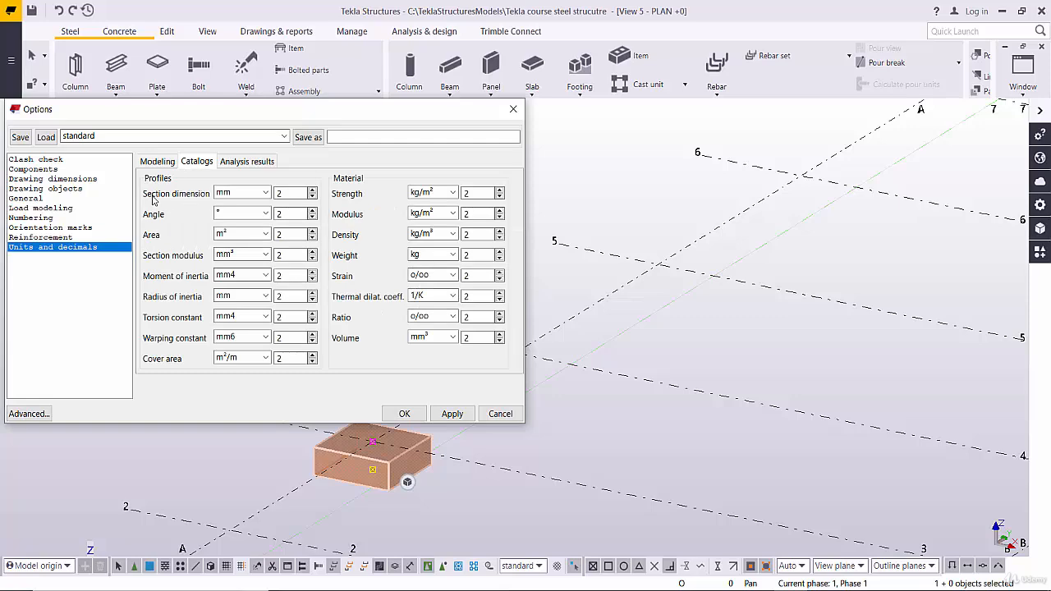
{"action": "left_click", "coordinate": [404, 416]}
Step: Return to the pad footing's properties and complete its profile as 2200 2200
{"action": "double_click", "coordinate": [385, 464]}
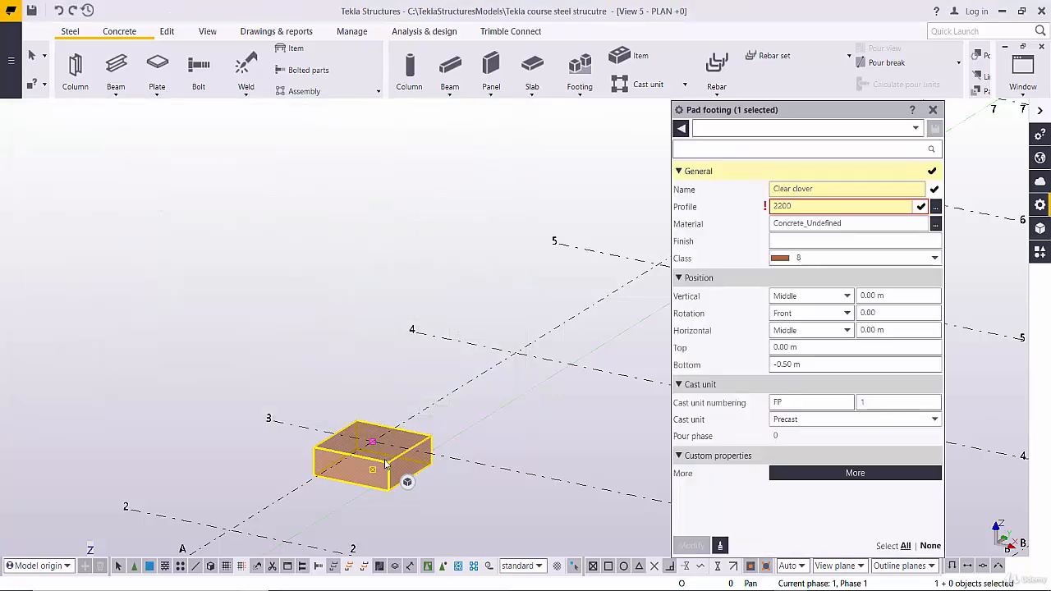
{"action": "left_click", "coordinate": [804, 207]}
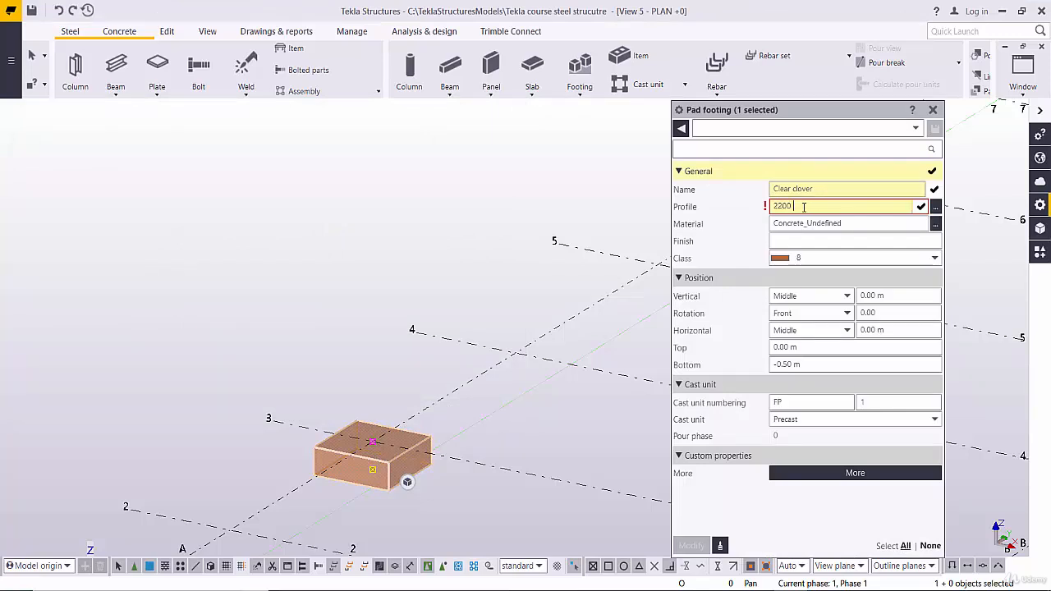
{"action": "type", "text": "2200"}
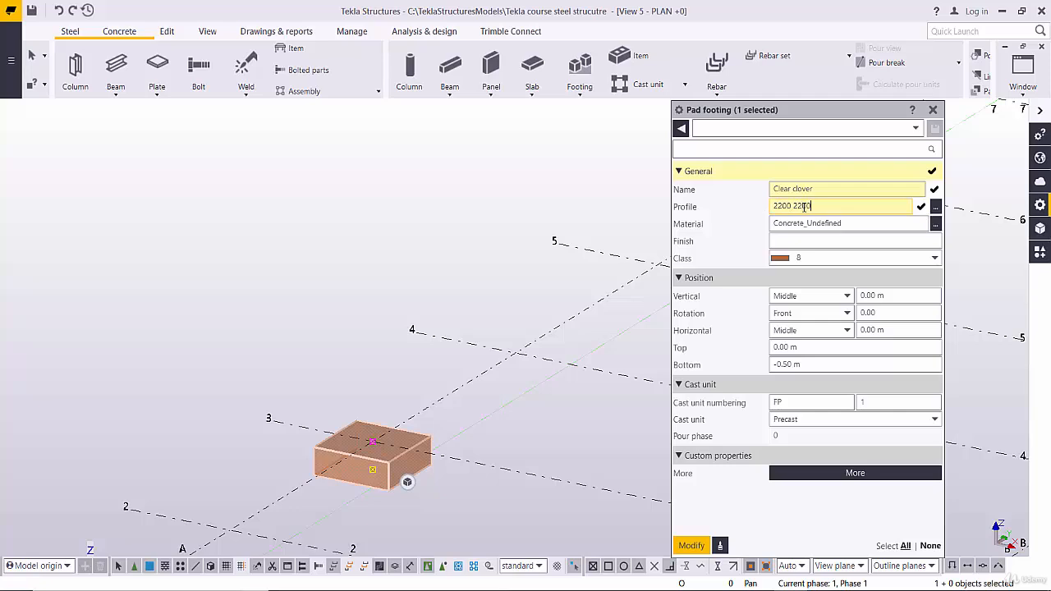
Step: Choose Concrete_Undefined from the concrete grades as the pad footing's material
{"action": "left_click", "coordinate": [849, 223]}
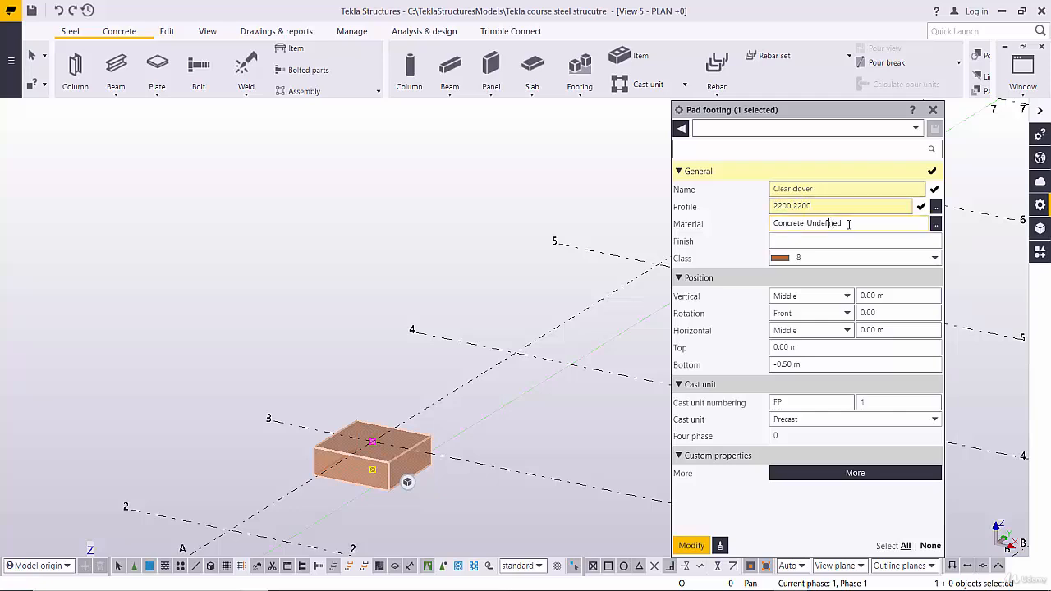
{"action": "left_click", "coordinate": [935, 225]}
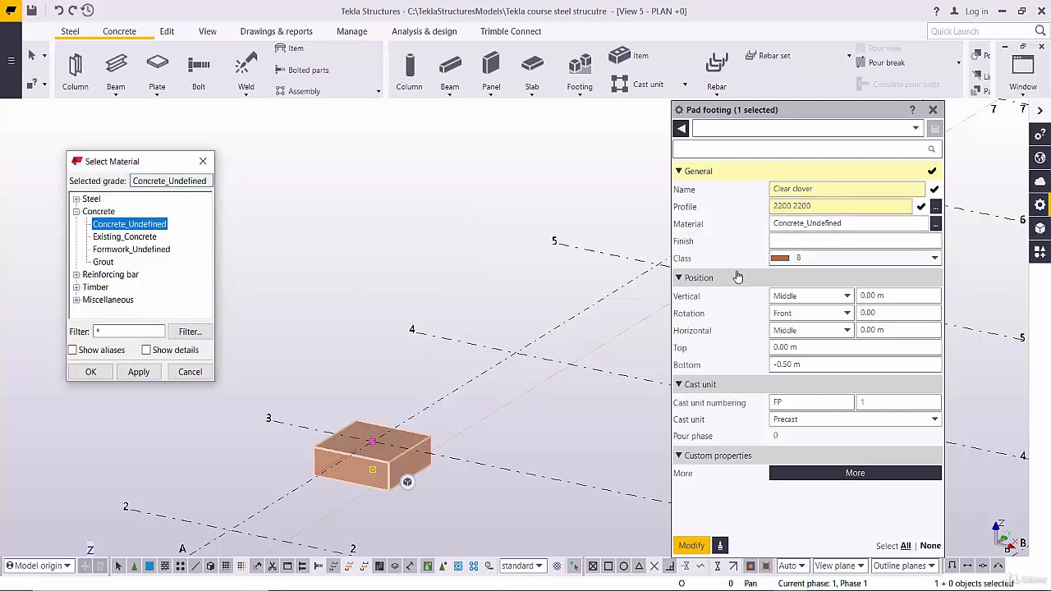
{"action": "double_click", "coordinate": [138, 227]}
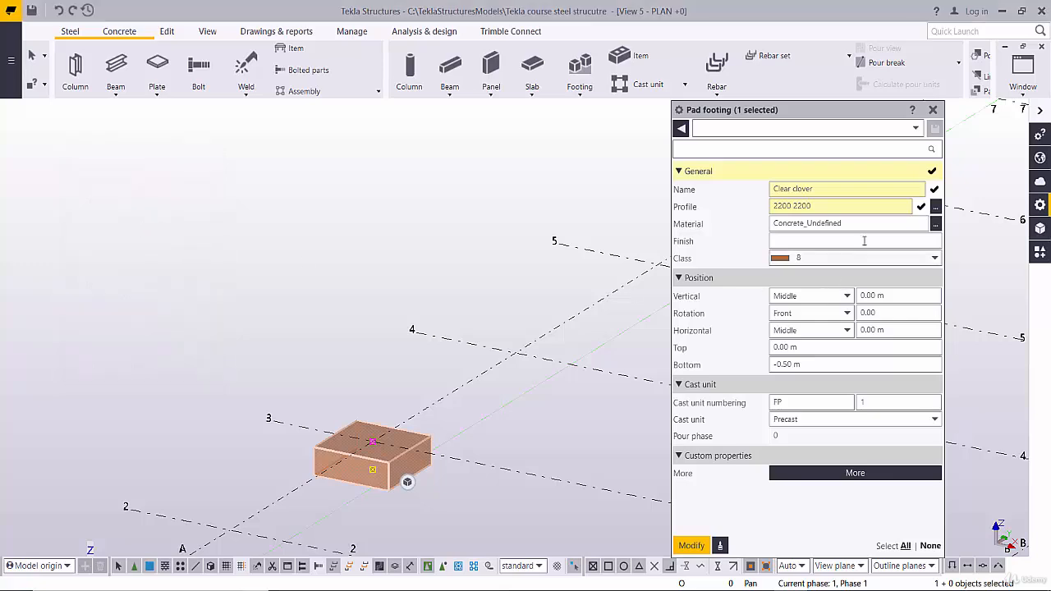
{"action": "left_click", "coordinate": [935, 224]}
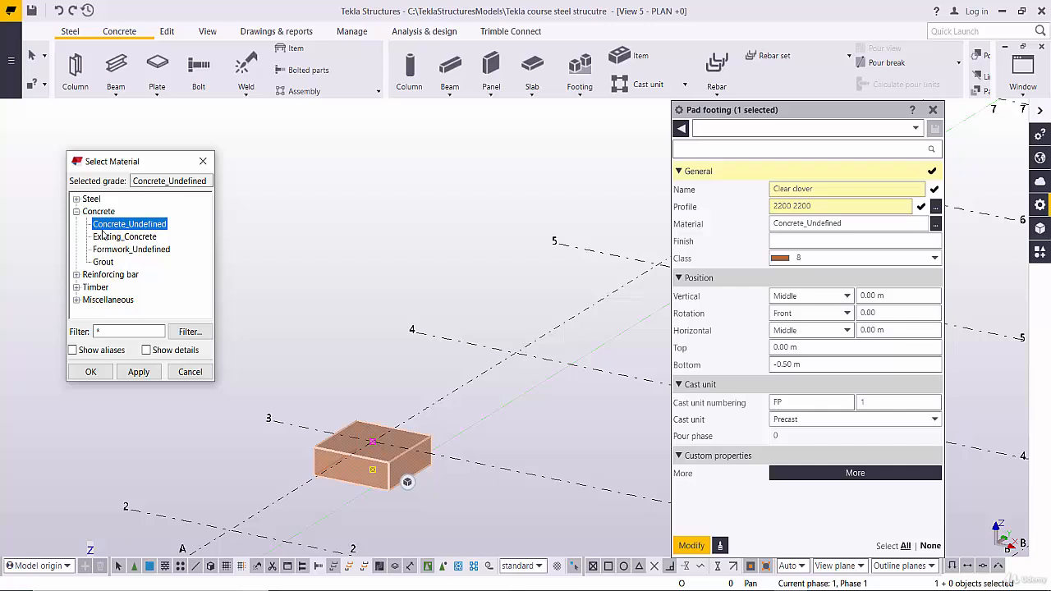
{"action": "left_click", "coordinate": [91, 372]}
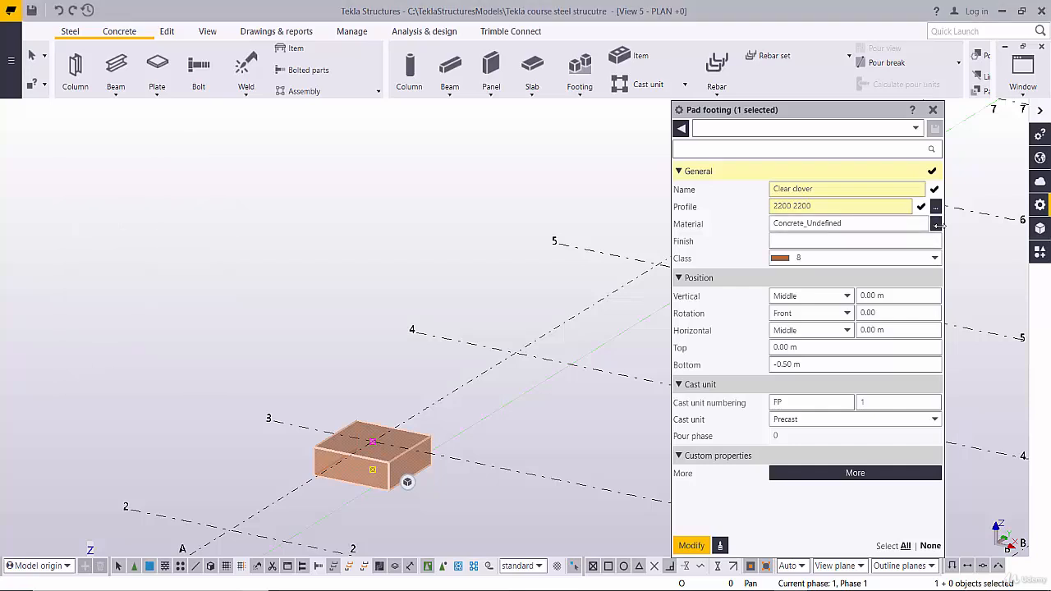
Step: Open the material catalog and make a copy of the Concrete_Undefined grade under Concrete
{"action": "left_click", "coordinate": [6, 10]}
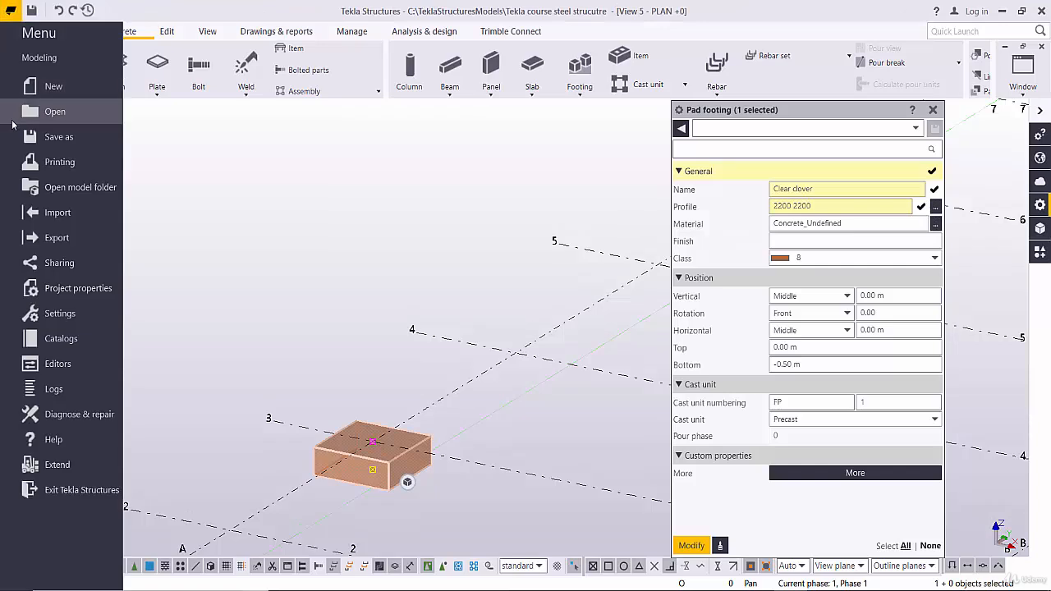
{"action": "left_click", "coordinate": [68, 338]}
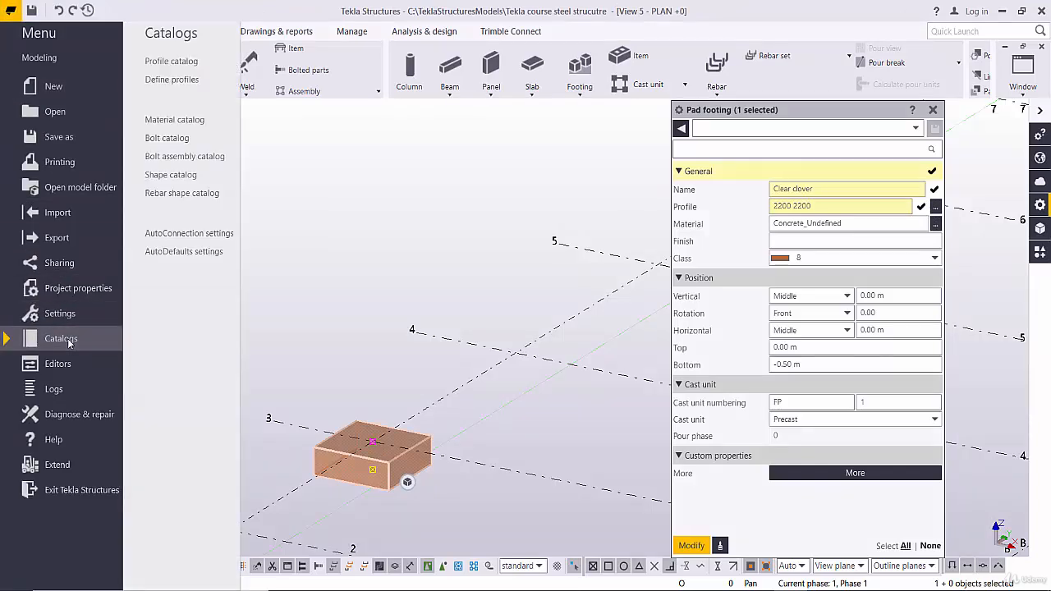
{"action": "left_click", "coordinate": [174, 120]}
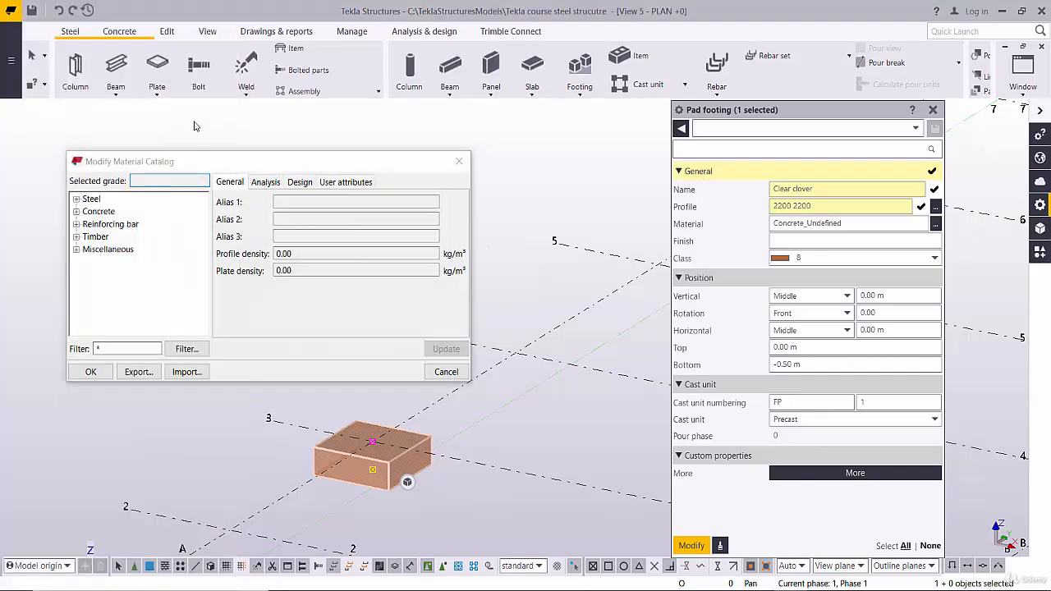
{"action": "left_click", "coordinate": [75, 212]}
{"action": "left_click", "coordinate": [123, 224]}
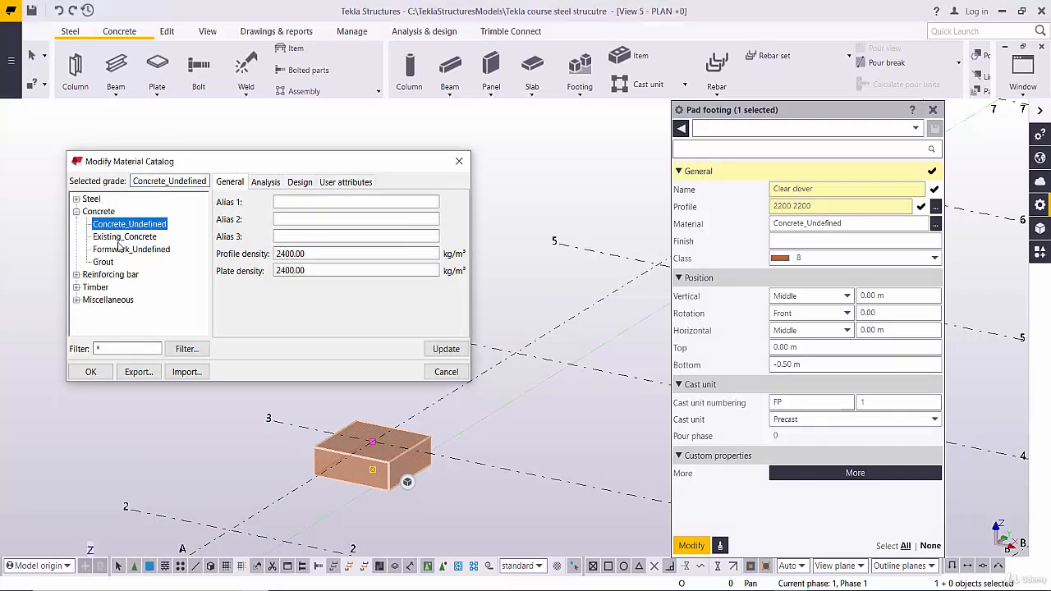
{"action": "right_click", "coordinate": [128, 225]}
{"action": "left_click", "coordinate": [156, 245]}
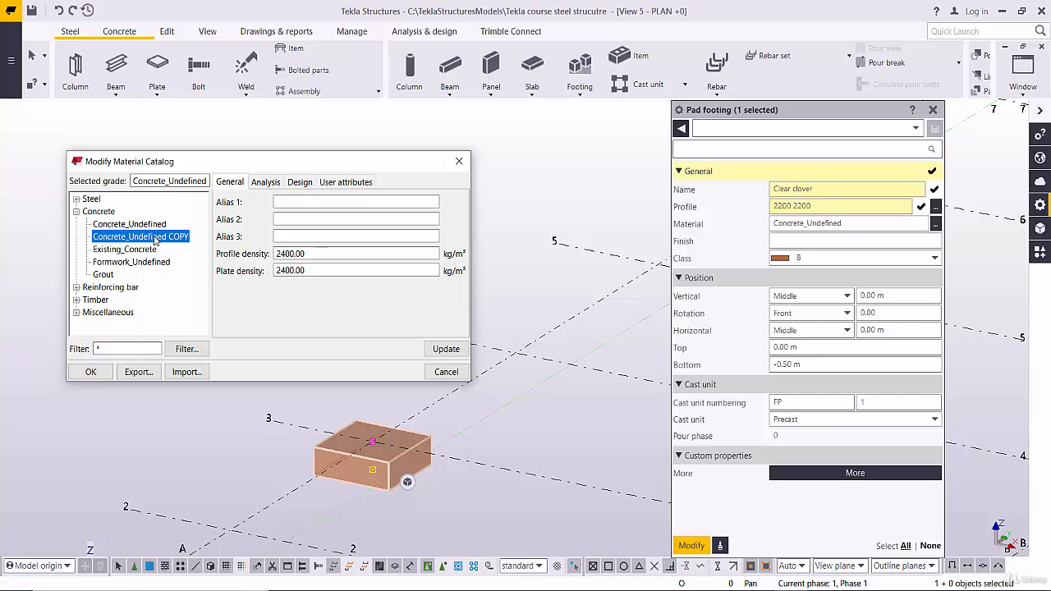
{"action": "key", "text": "XF86AudioMute"}
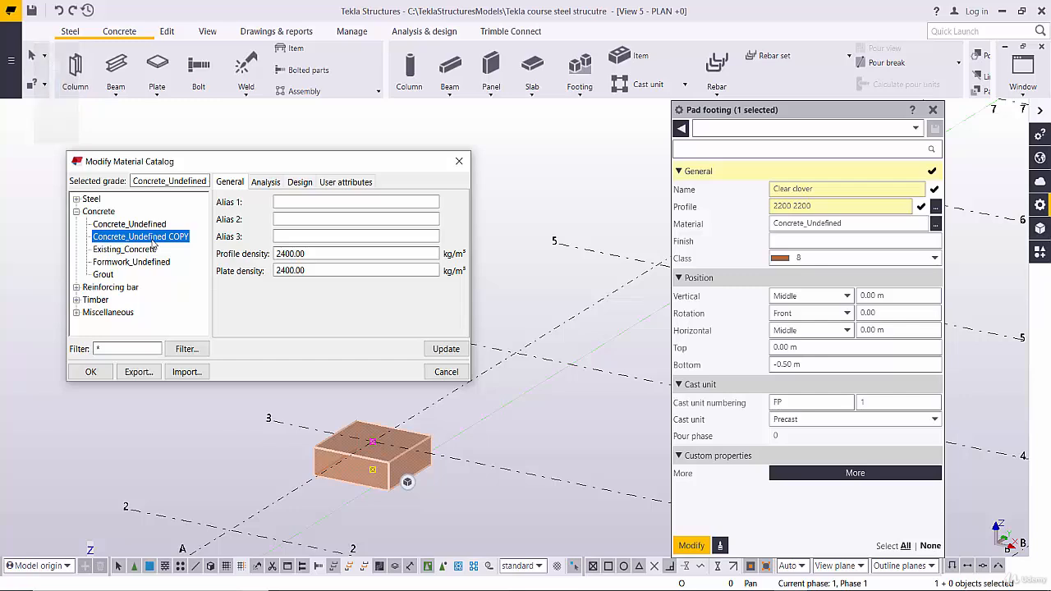
{"action": "key", "text": "XF86AudioLowerVolume"}
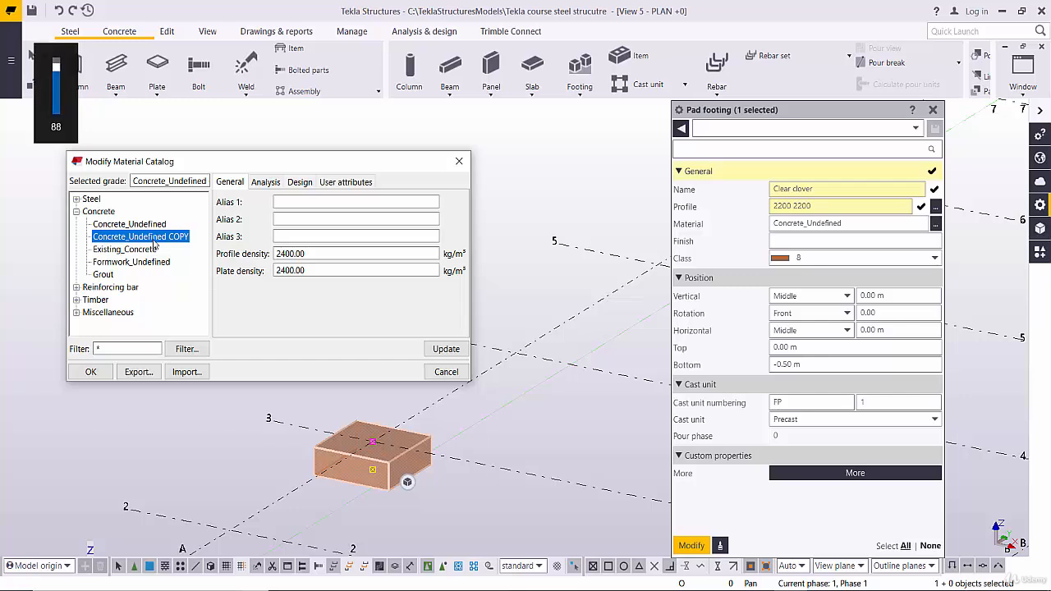
{"action": "left_click", "coordinate": [162, 262]}
{"action": "left_click", "coordinate": [156, 237]}
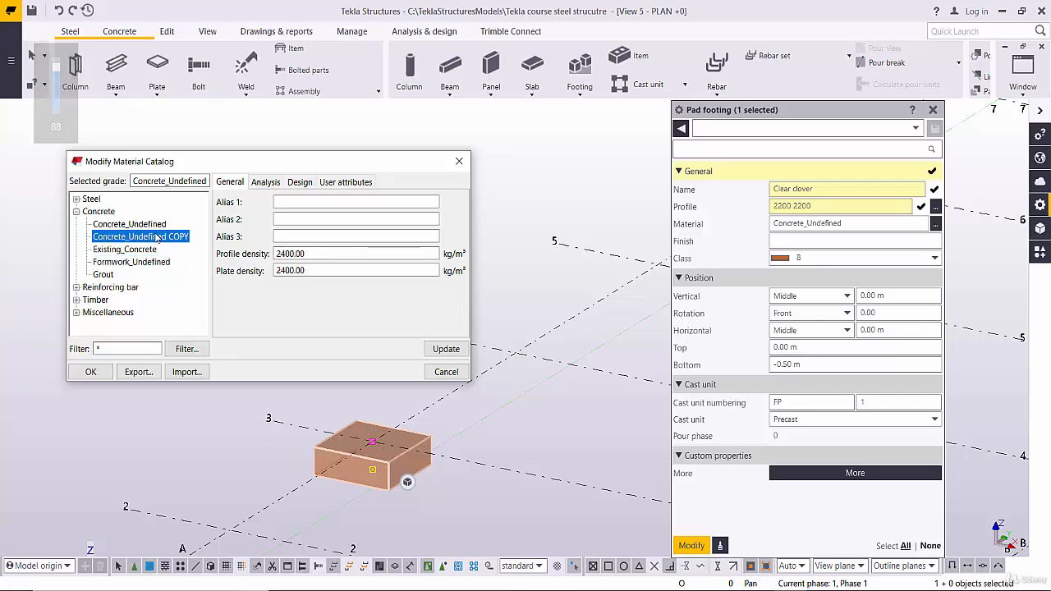
{"action": "key", "text": "XF86AudioLowerVolume"}
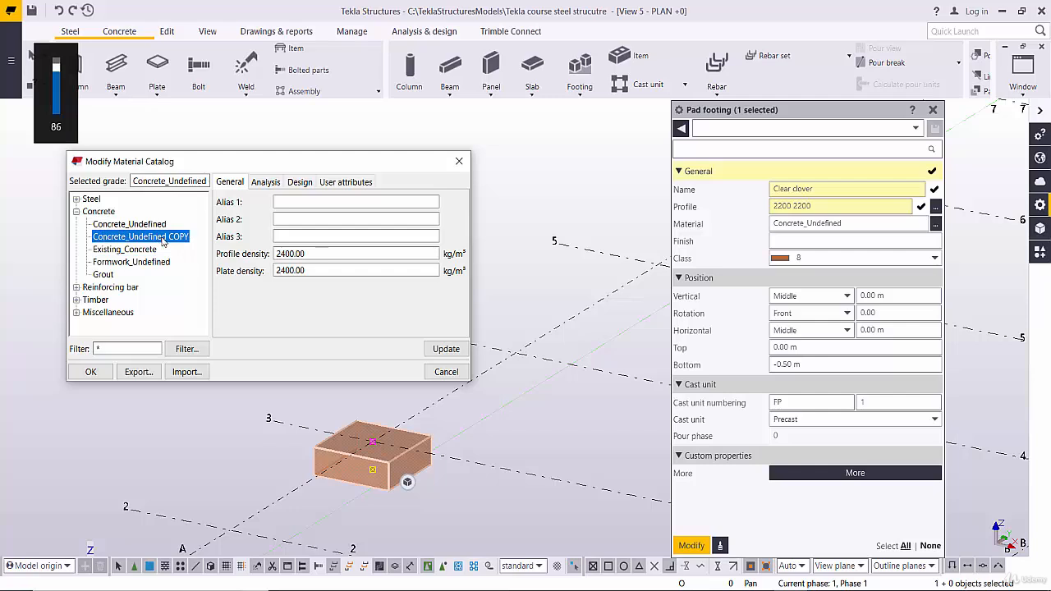
{"action": "key", "text": "XF86AudioLowerVolume"}
Step: Rename the copied concrete grade as C30
{"action": "left_click", "coordinate": [161, 237]}
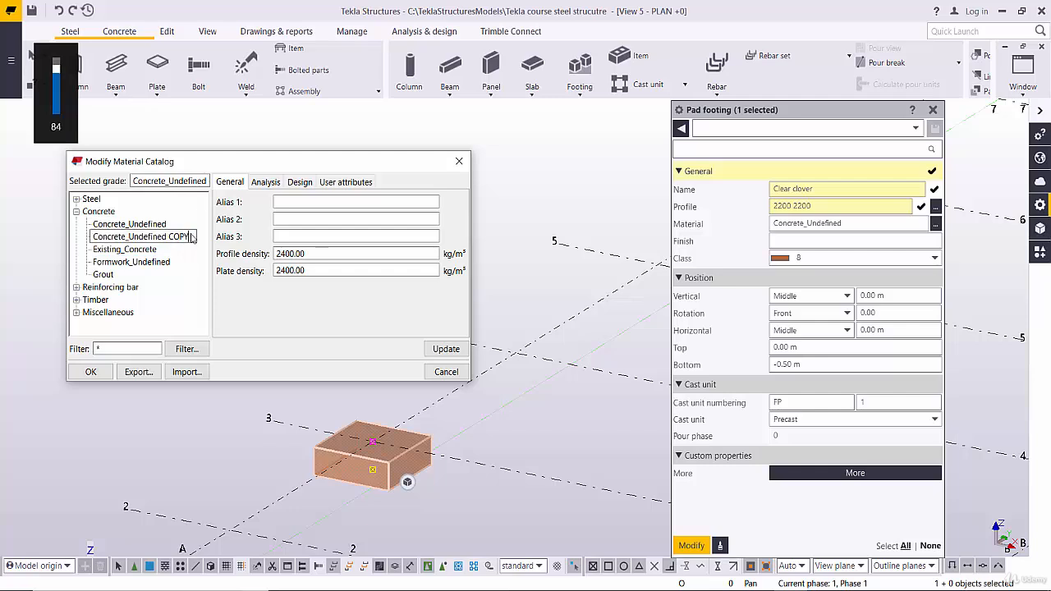
{"action": "left_click_drag", "start_coordinate": [191, 237], "coordinate": [49, 237]}
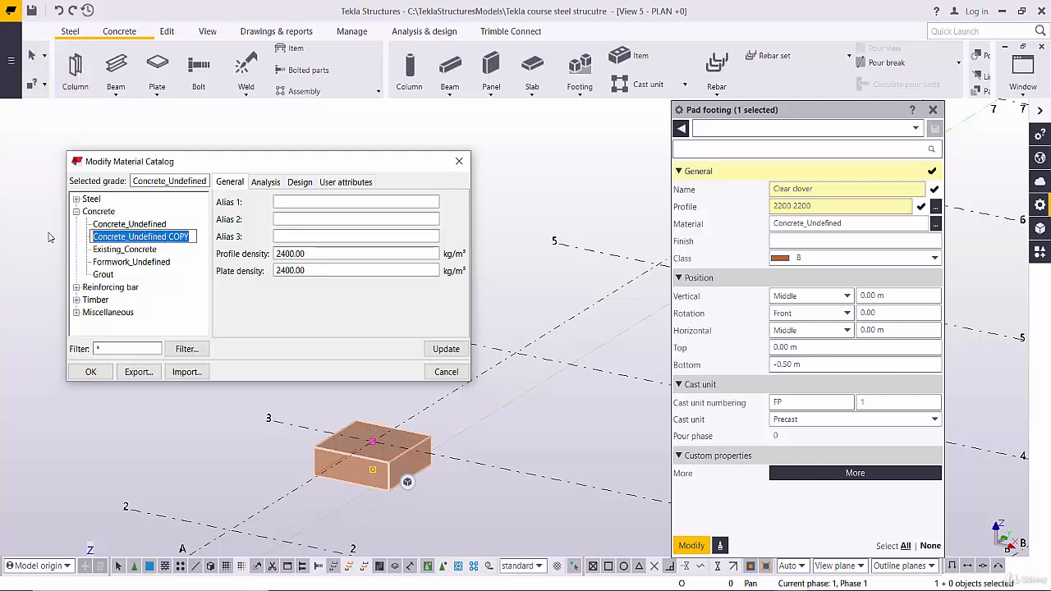
{"action": "type", "text": "C"}
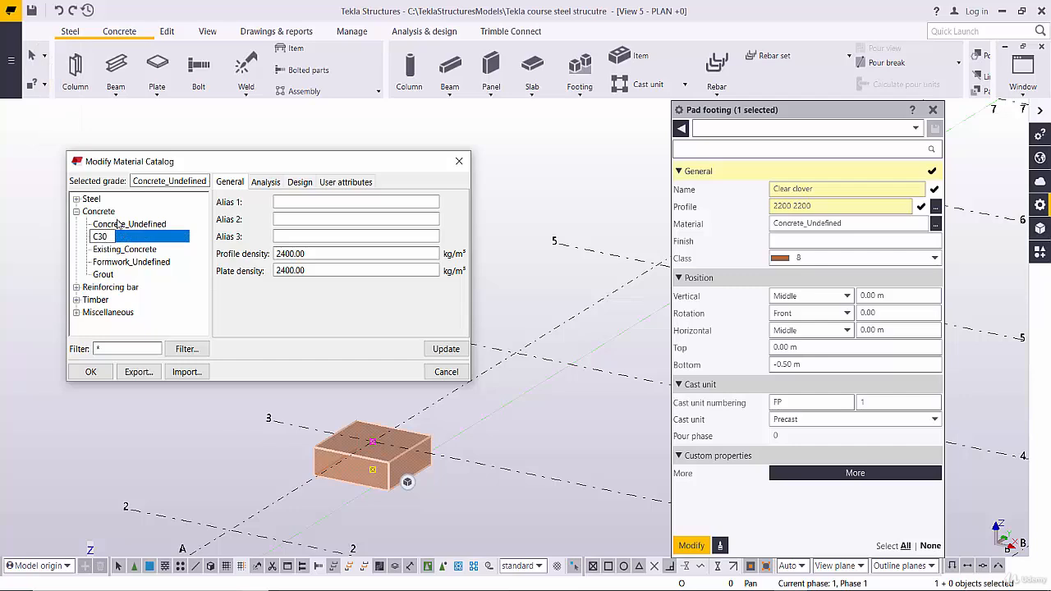
{"action": "type", "text": "30"}
{"action": "key", "text": "Return"}
{"action": "left_click", "coordinate": [341, 256]}
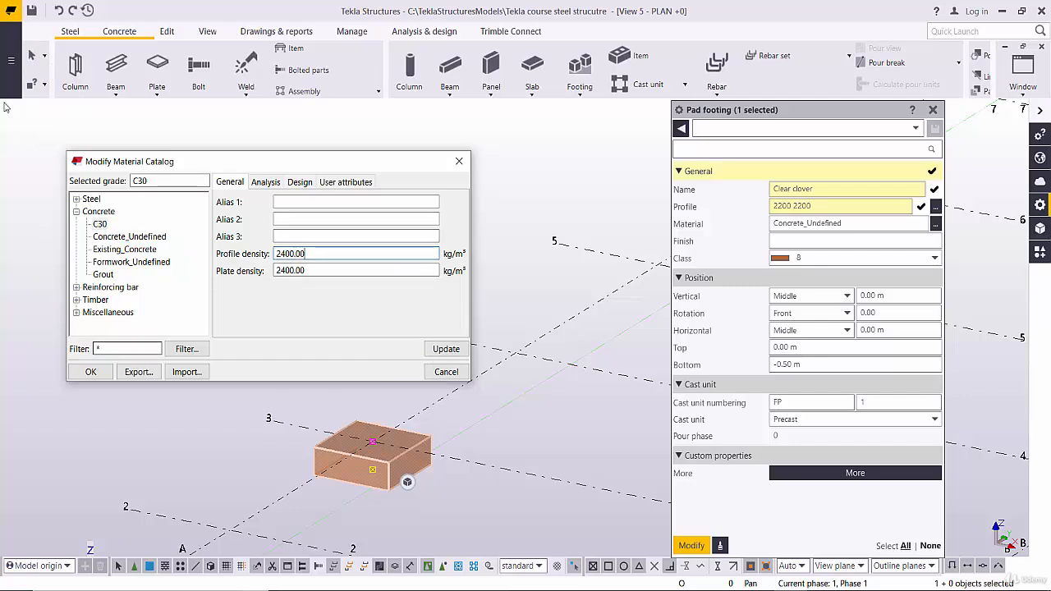
Step: In the Units and decimals options, set the stress unit for analysis results to N/mm²
{"action": "left_click", "coordinate": [11, 60]}
{"action": "left_click", "coordinate": [67, 320]}
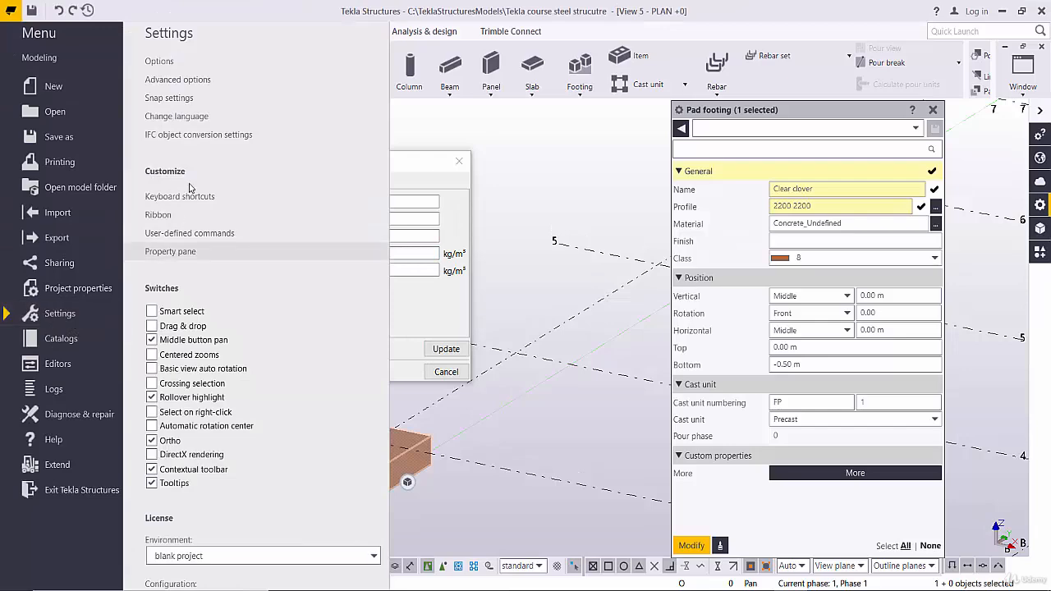
{"action": "left_click", "coordinate": [160, 61]}
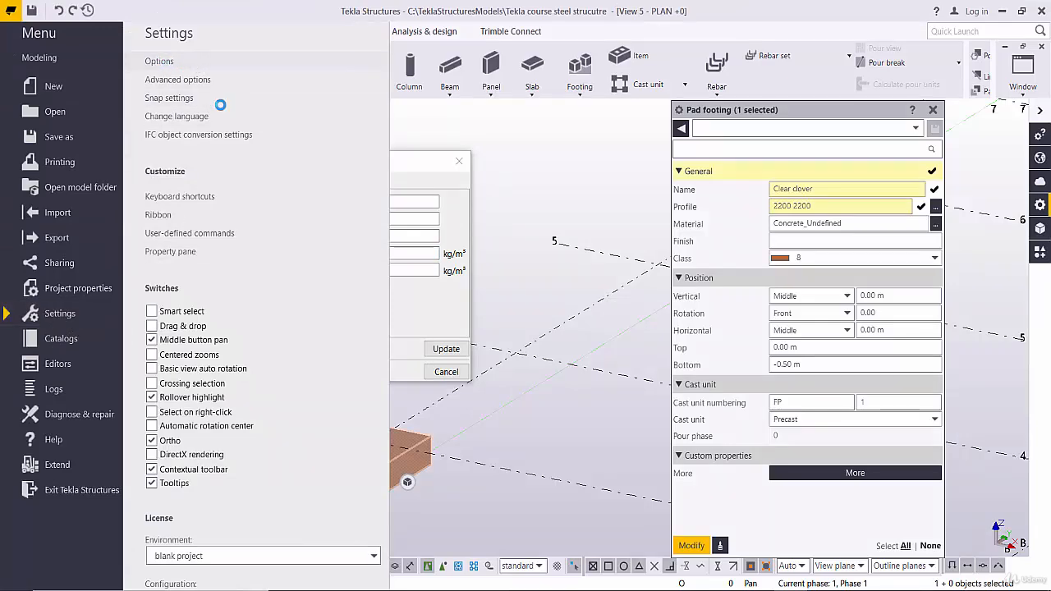
{"action": "left_click", "coordinate": [72, 247]}
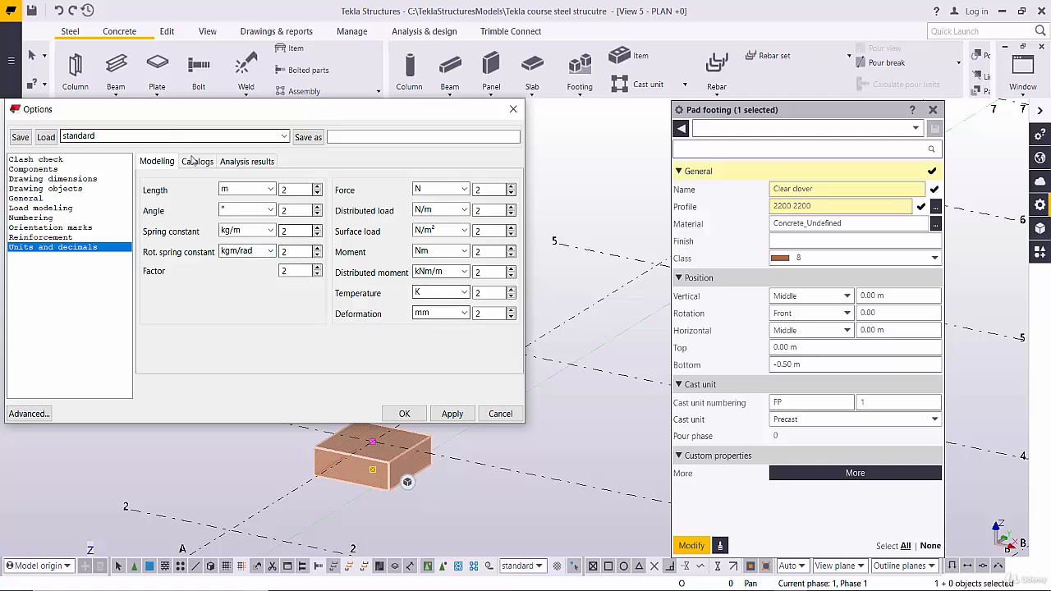
{"action": "left_click", "coordinate": [246, 161]}
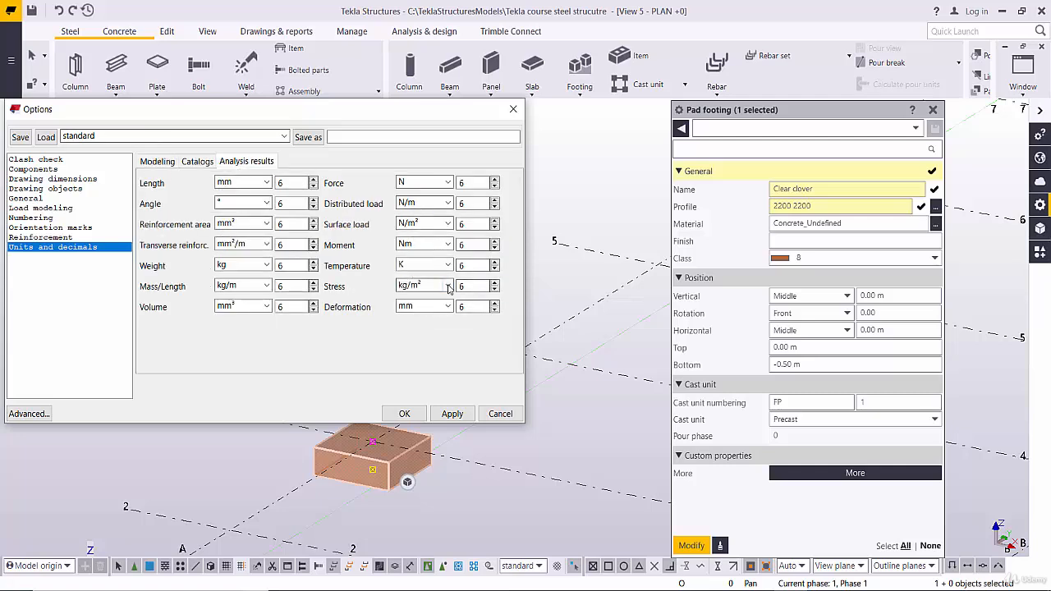
{"action": "left_click", "coordinate": [410, 285]}
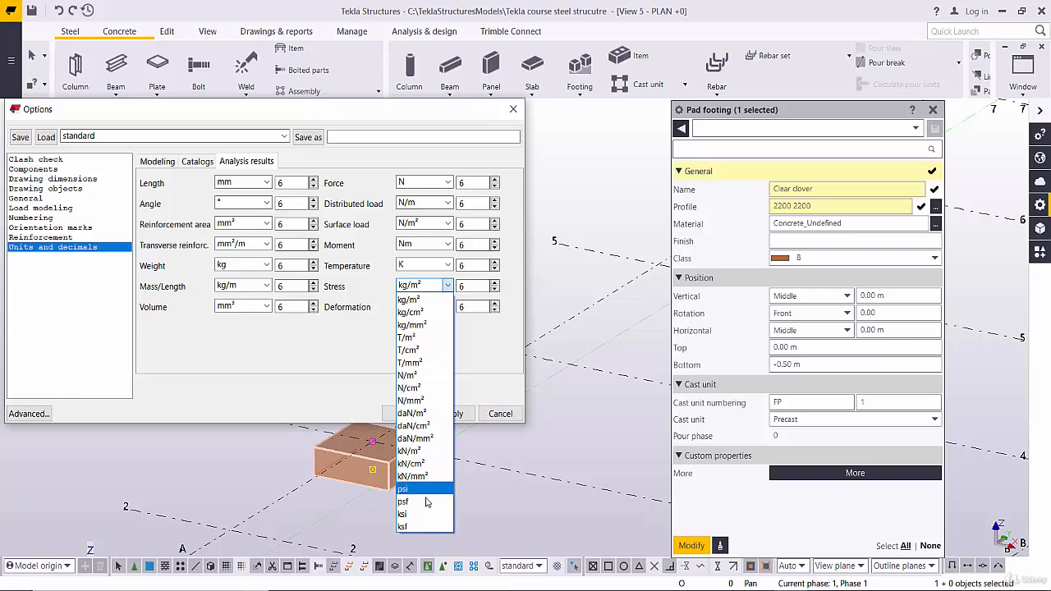
{"action": "left_click", "coordinate": [426, 402]}
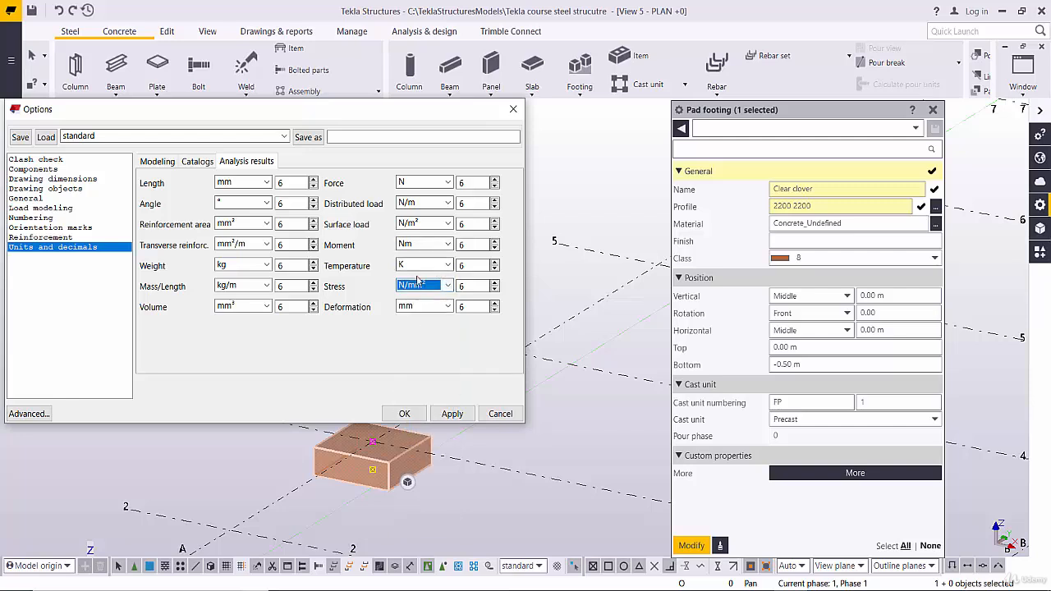
Step: Choose kg/m for mass/length and N for weight in the analysis results units
{"action": "left_click", "coordinate": [266, 286]}
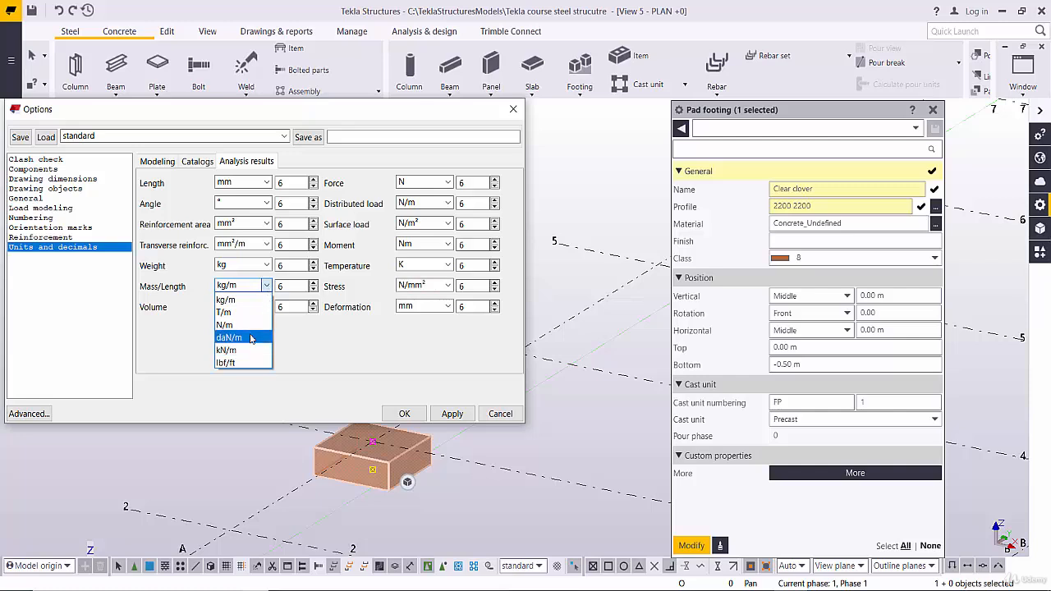
{"action": "left_click", "coordinate": [234, 300]}
{"action": "left_click", "coordinate": [256, 264]}
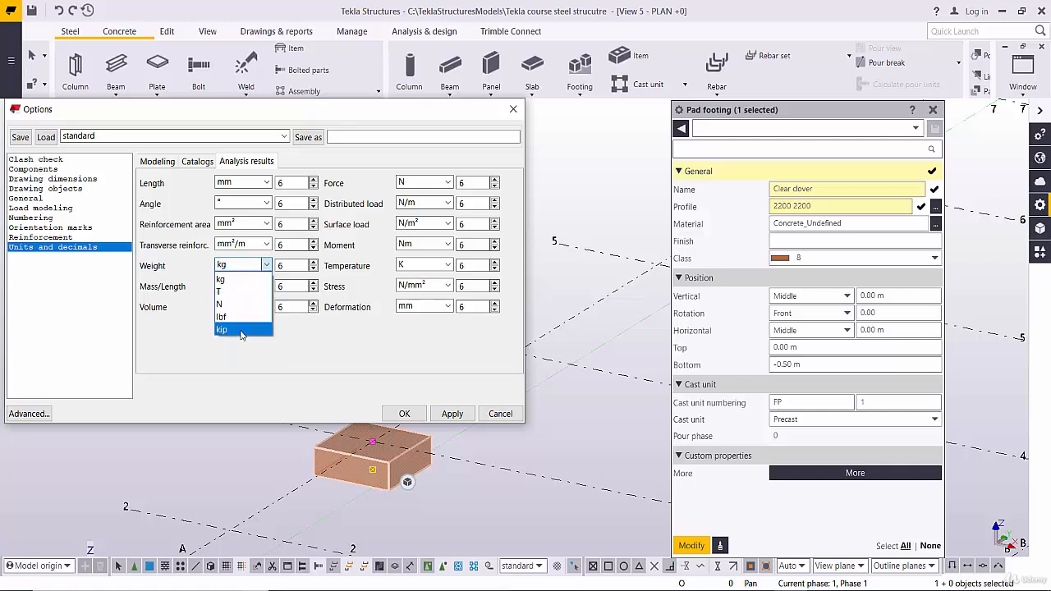
{"action": "left_click", "coordinate": [244, 304]}
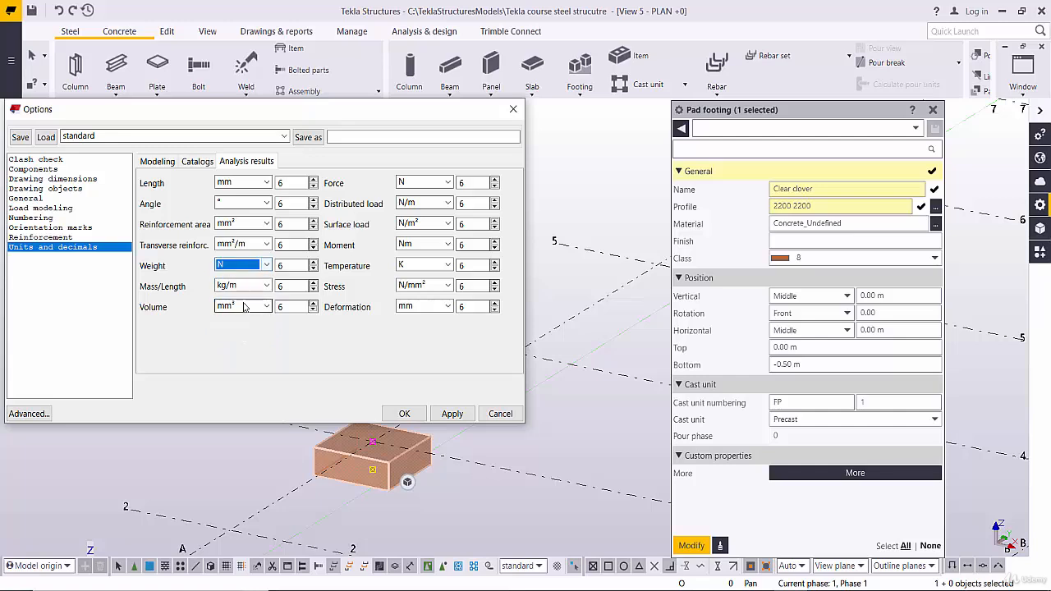
Step: Set the catalog material units for strength and modulus to N/mm² and accept the unit options
{"action": "left_click", "coordinate": [195, 162]}
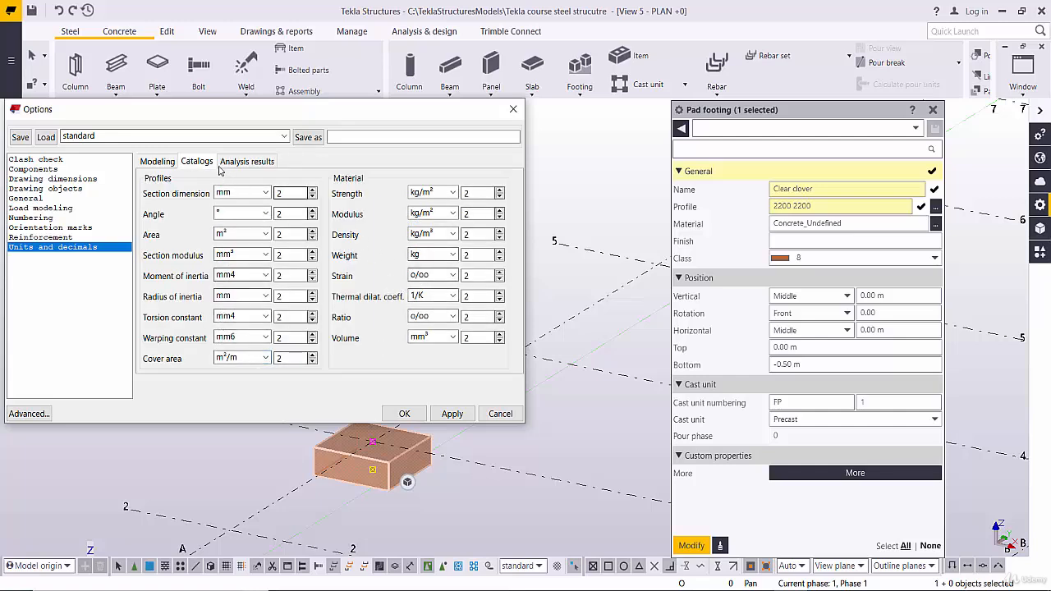
{"action": "left_click", "coordinate": [159, 162]}
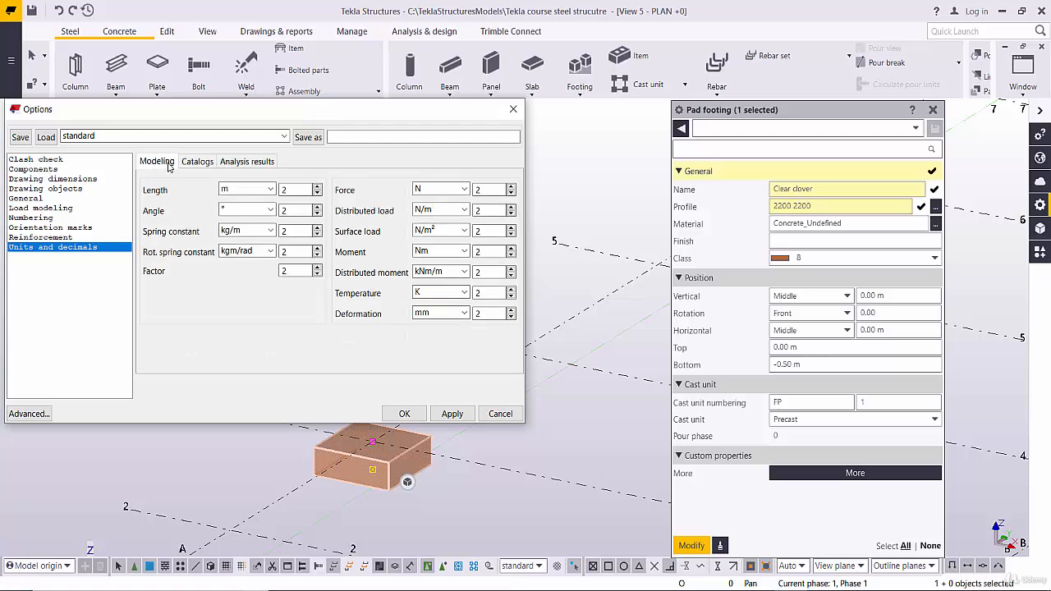
{"action": "left_click", "coordinate": [197, 162]}
{"action": "left_click", "coordinate": [453, 192]}
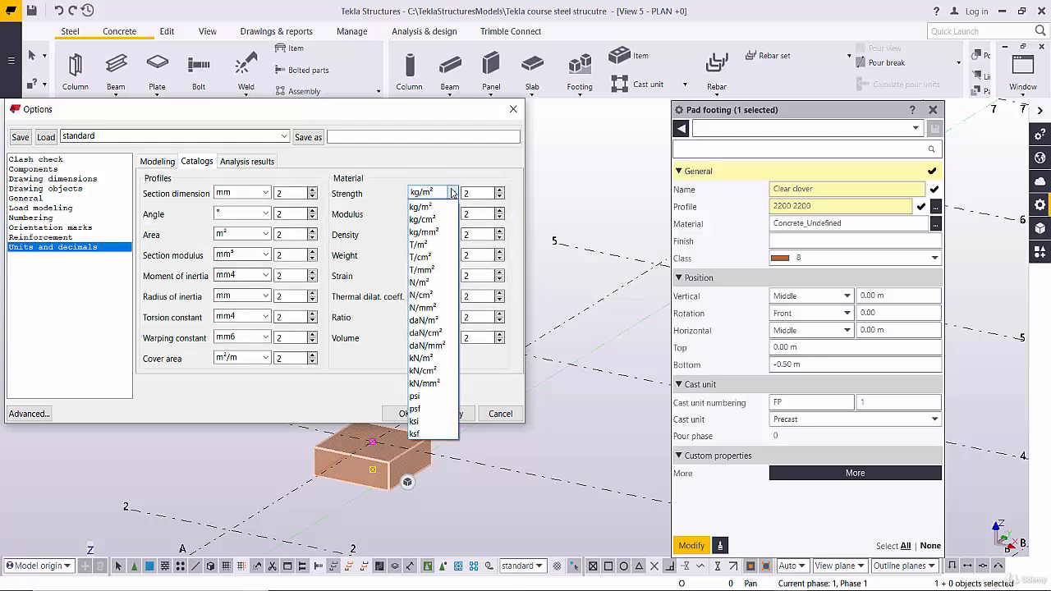
{"action": "left_click", "coordinate": [435, 307]}
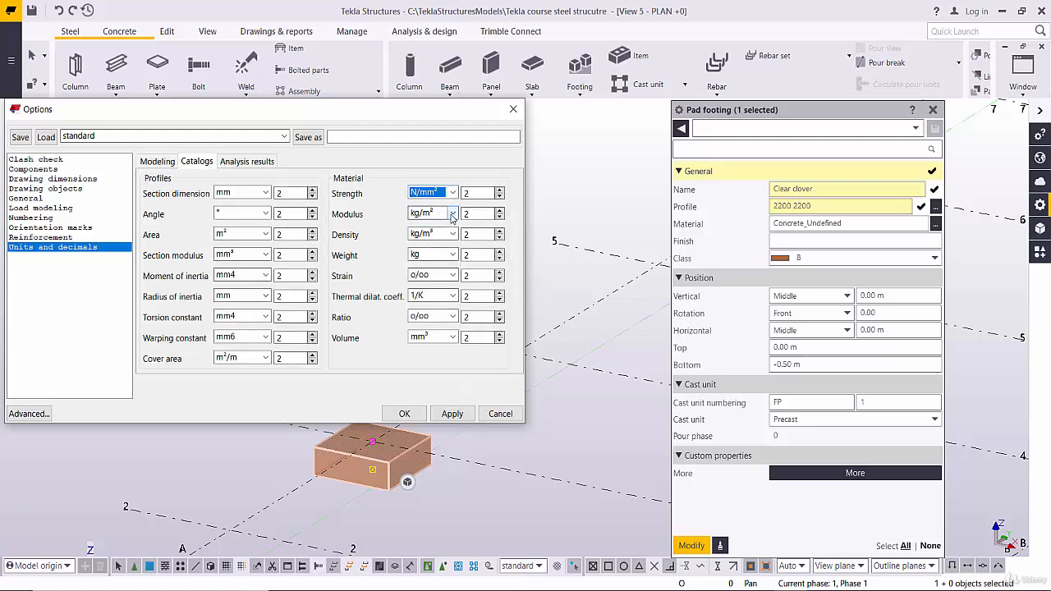
{"action": "left_click", "coordinate": [451, 213]}
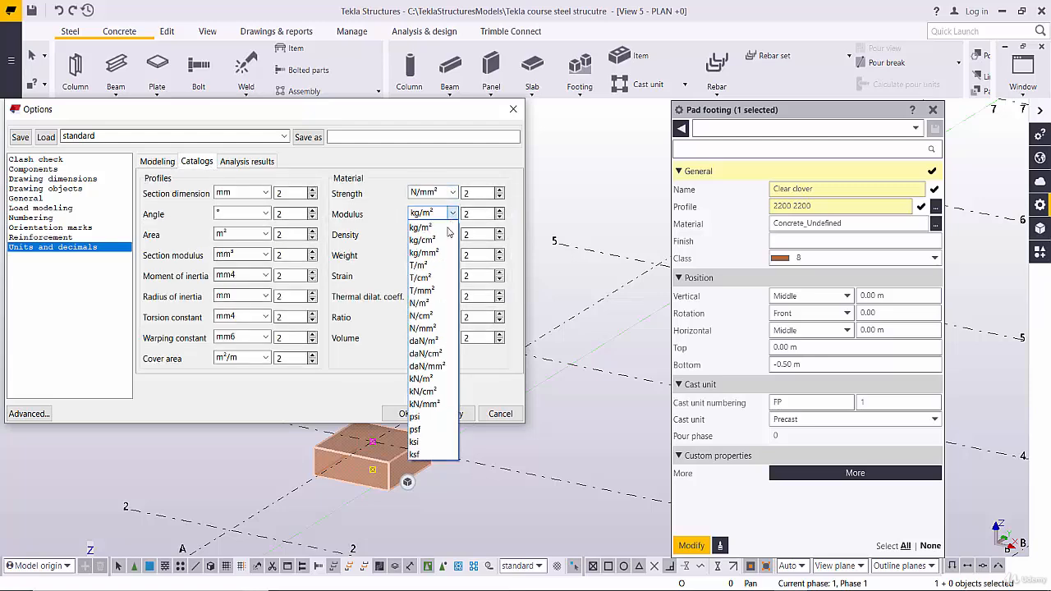
{"action": "left_click", "coordinate": [434, 327]}
{"action": "left_click", "coordinate": [450, 234]}
{"action": "left_click", "coordinate": [450, 235]}
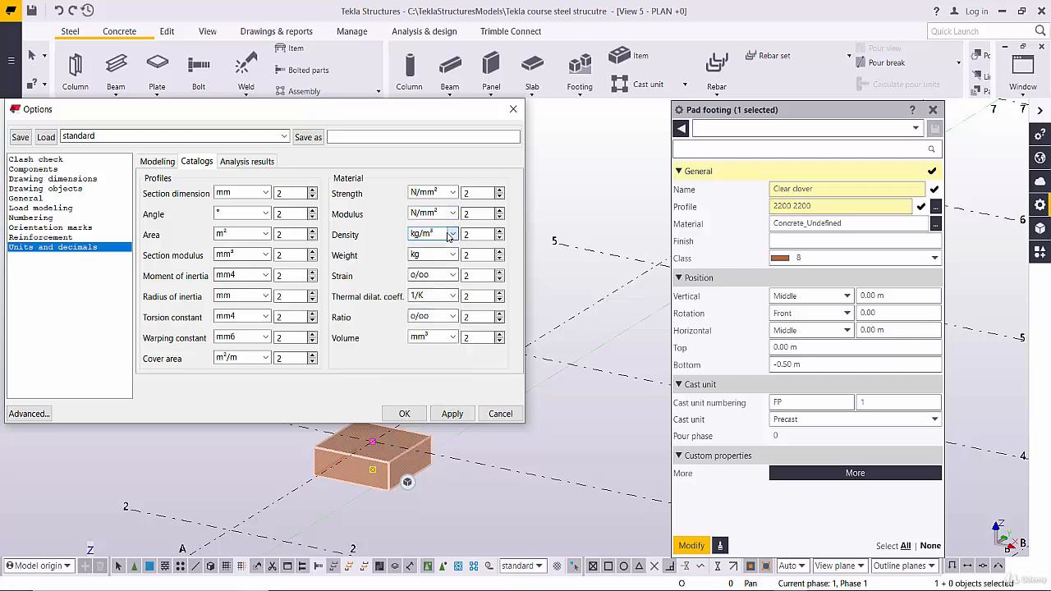
{"action": "left_click", "coordinate": [403, 413]}
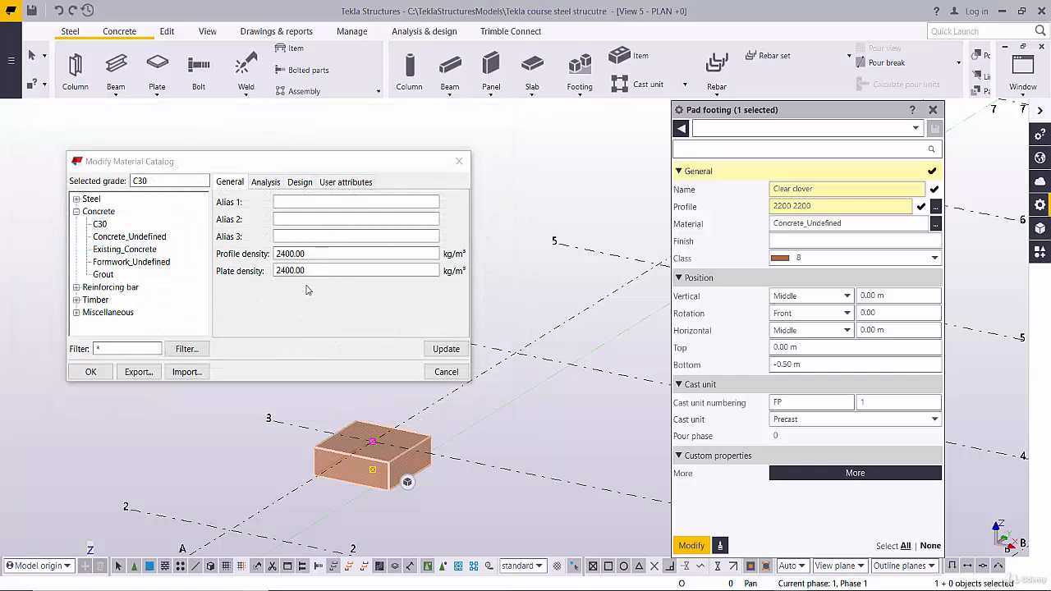
Step: Update the C30 grade in the material catalog and review its general, analysis and design properties
{"action": "left_click", "coordinate": [436, 349]}
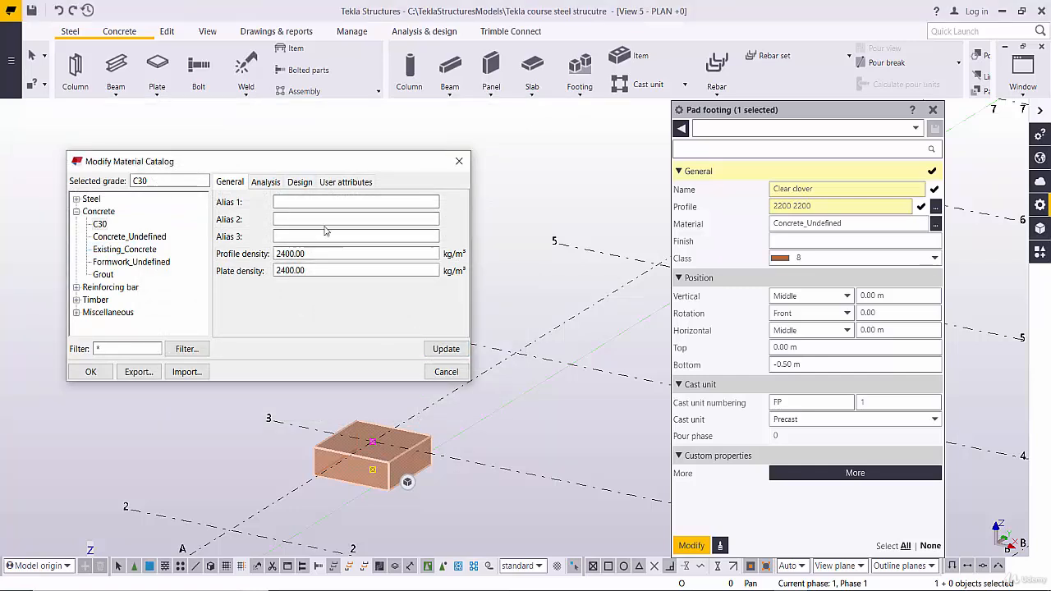
{"action": "left_click", "coordinate": [266, 182]}
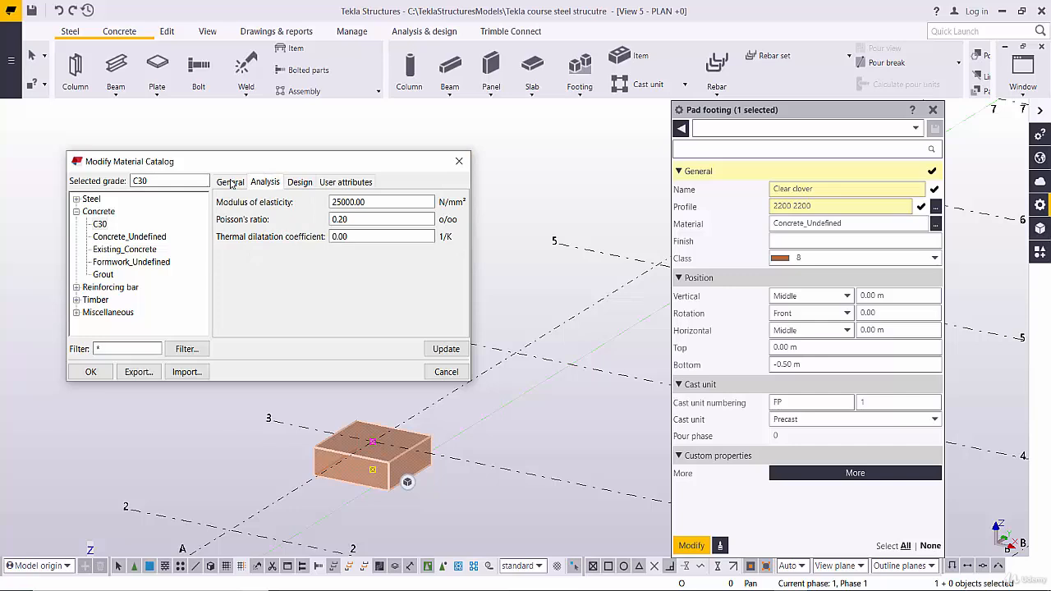
{"action": "left_click", "coordinate": [231, 182]}
{"action": "left_click", "coordinate": [320, 254]}
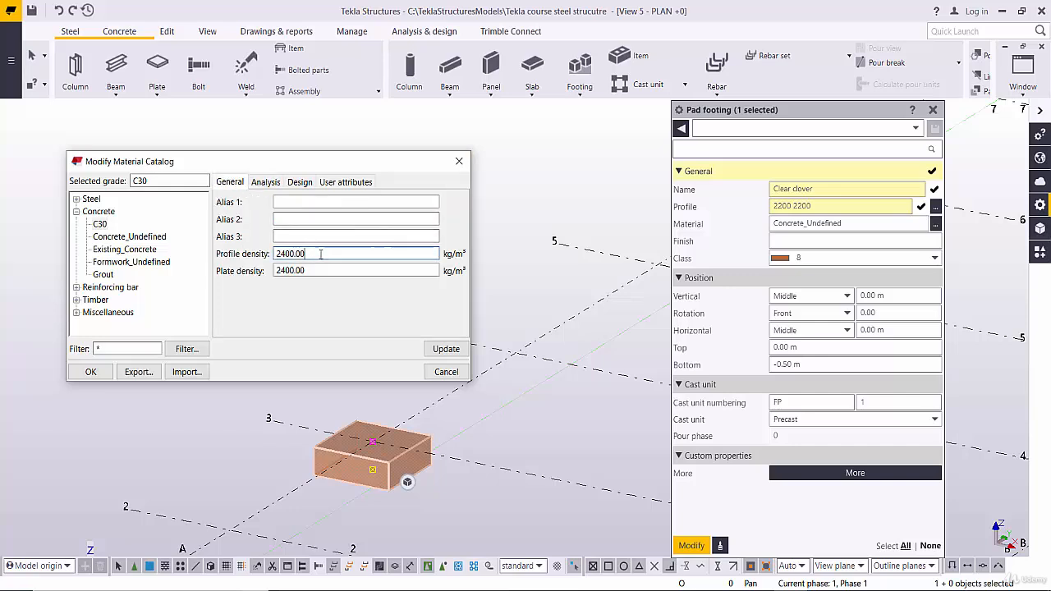
{"action": "double_click", "coordinate": [279, 254]}
{"action": "left_click", "coordinate": [301, 182]}
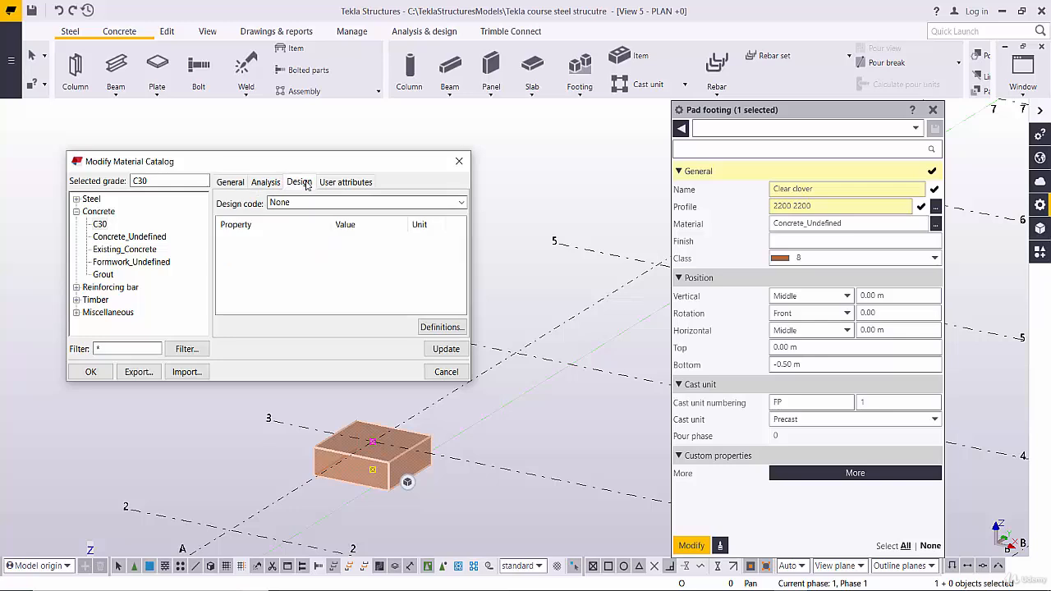
{"action": "left_click", "coordinate": [266, 182]}
{"action": "left_click", "coordinate": [231, 182]}
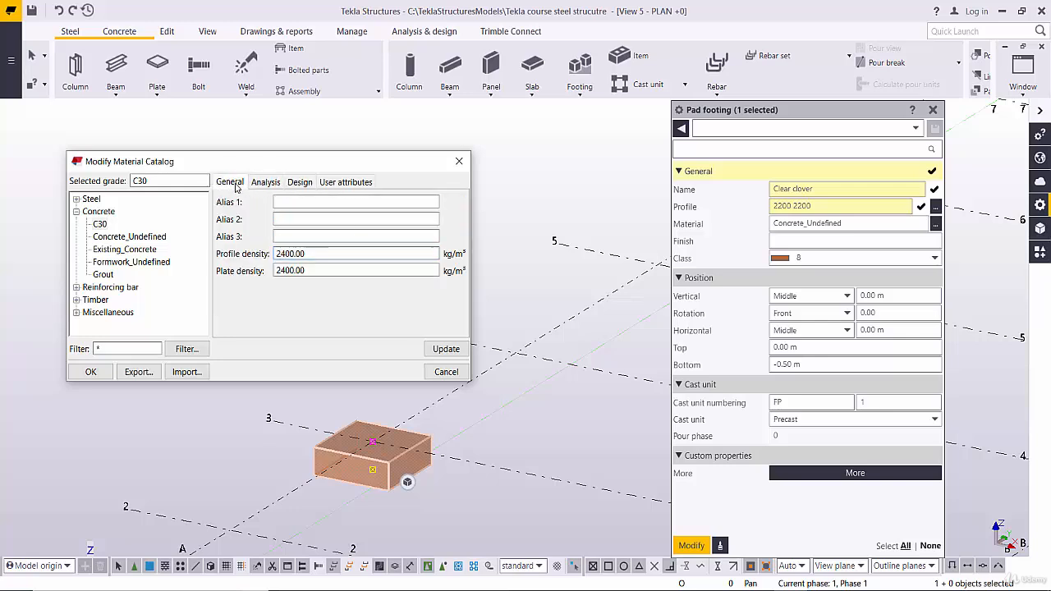
{"action": "left_click", "coordinate": [265, 182]}
{"action": "left_click", "coordinate": [297, 183]}
{"action": "left_click", "coordinate": [266, 182]}
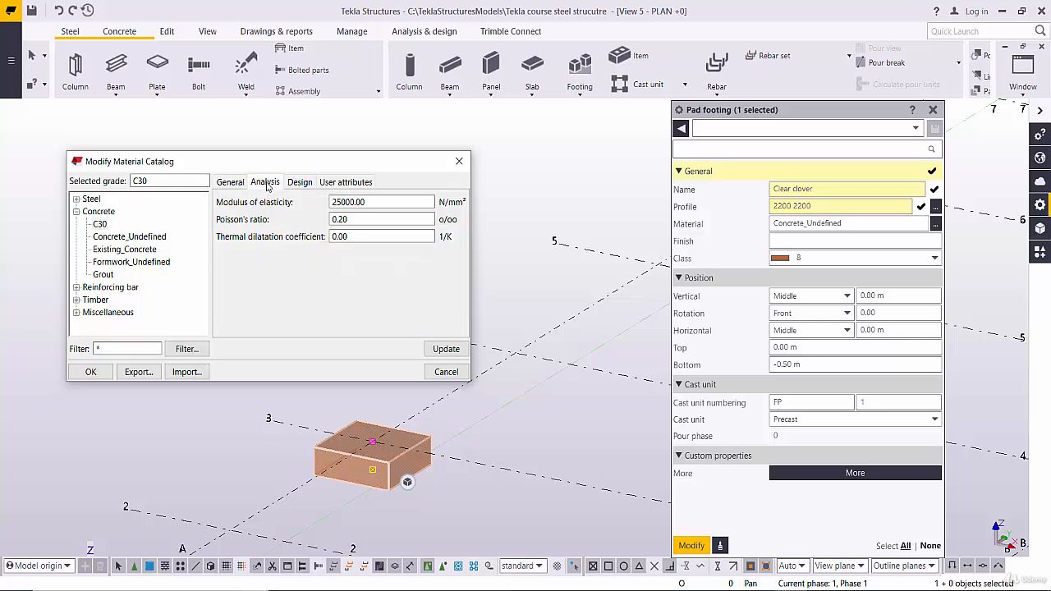
Step: Examine the C30 grade's elasticity, density, design property definitions and user attributes in the material catalog
{"action": "left_click", "coordinate": [372, 201]}
{"action": "left_click_drag", "start_coordinate": [378, 201], "coordinate": [276, 202]}
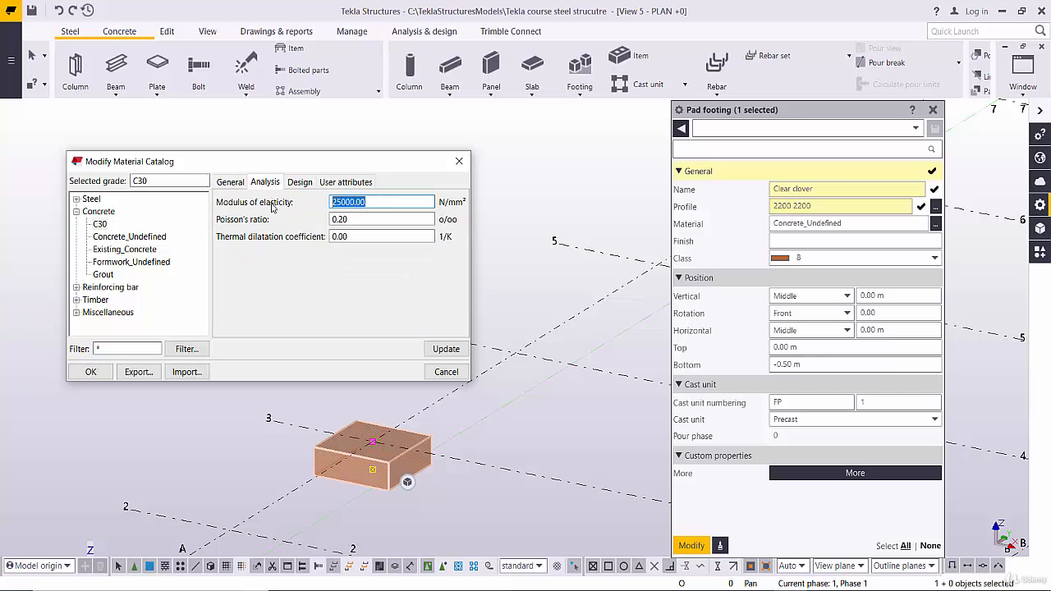
{"action": "left_click", "coordinate": [300, 183]}
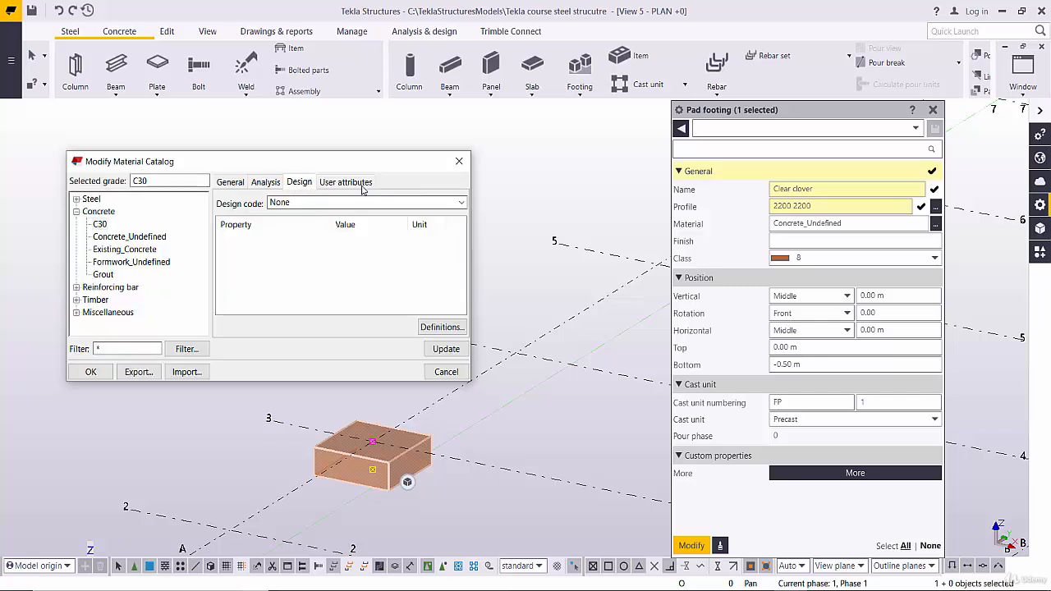
{"action": "left_click", "coordinate": [266, 182]}
{"action": "left_click", "coordinate": [231, 182]}
{"action": "left_click_drag", "start_coordinate": [326, 254], "coordinate": [241, 256]}
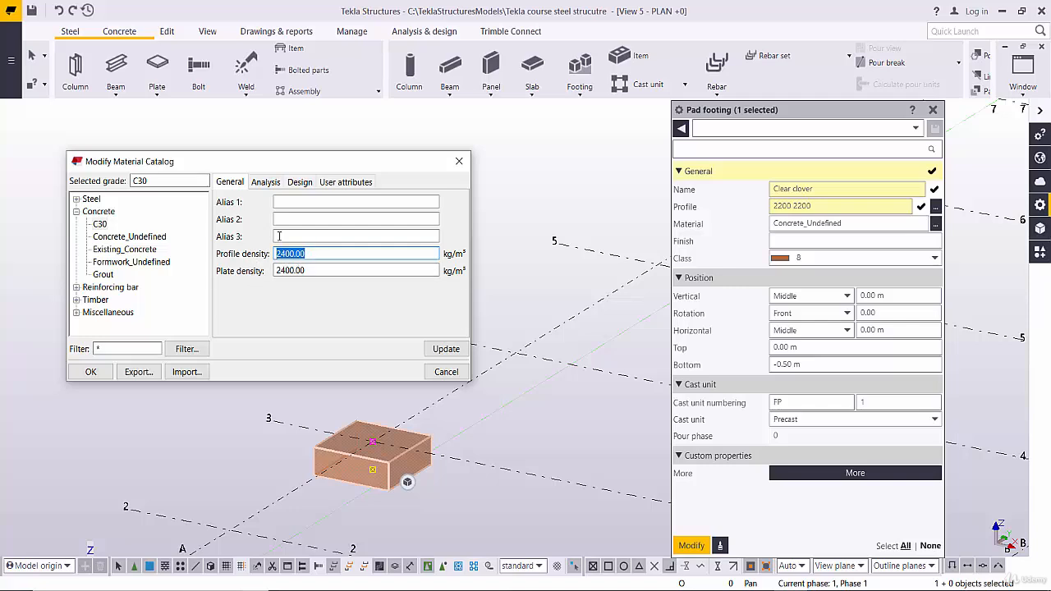
{"action": "left_click", "coordinate": [270, 186]}
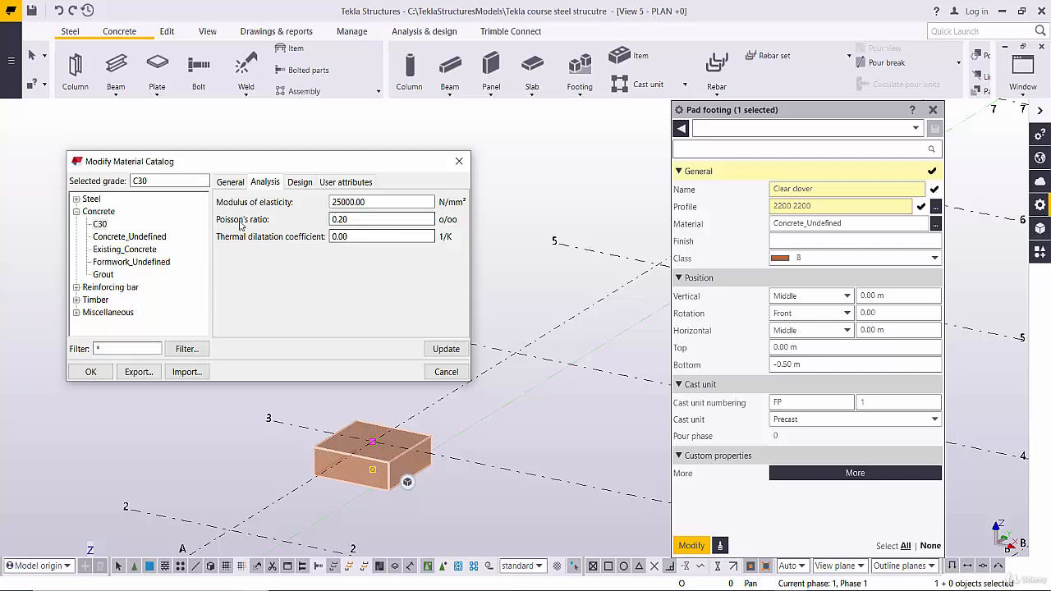
{"action": "left_click", "coordinate": [303, 184]}
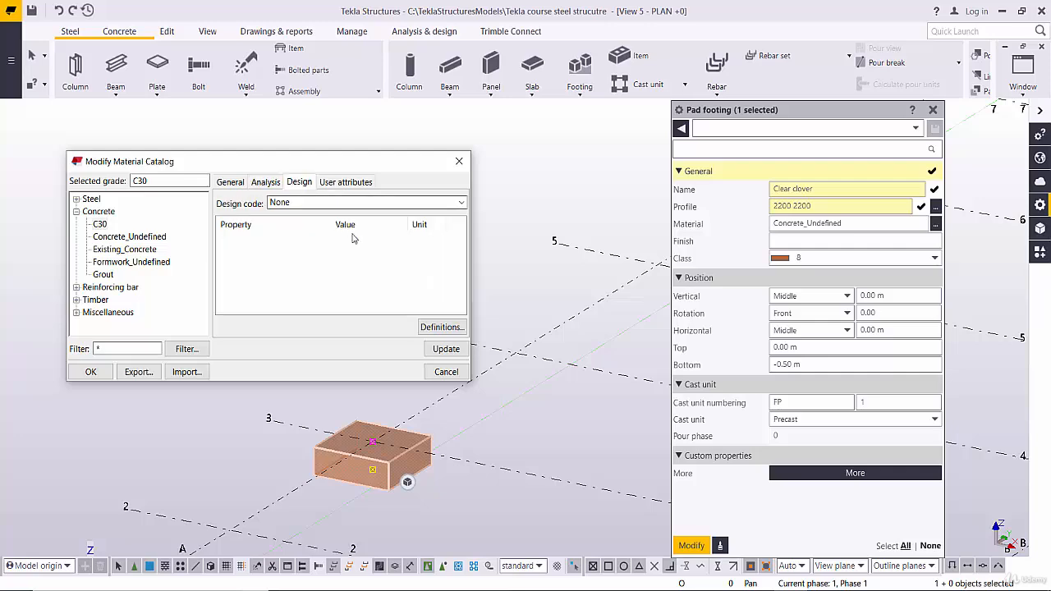
{"action": "left_click", "coordinate": [429, 331]}
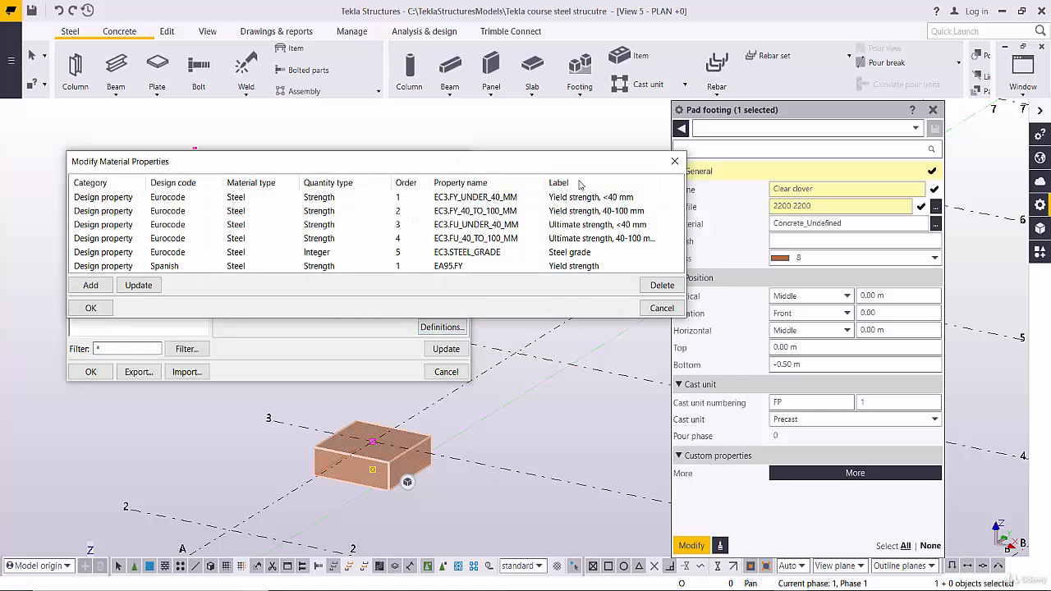
{"action": "left_click", "coordinate": [675, 161]}
{"action": "left_click", "coordinate": [348, 184]}
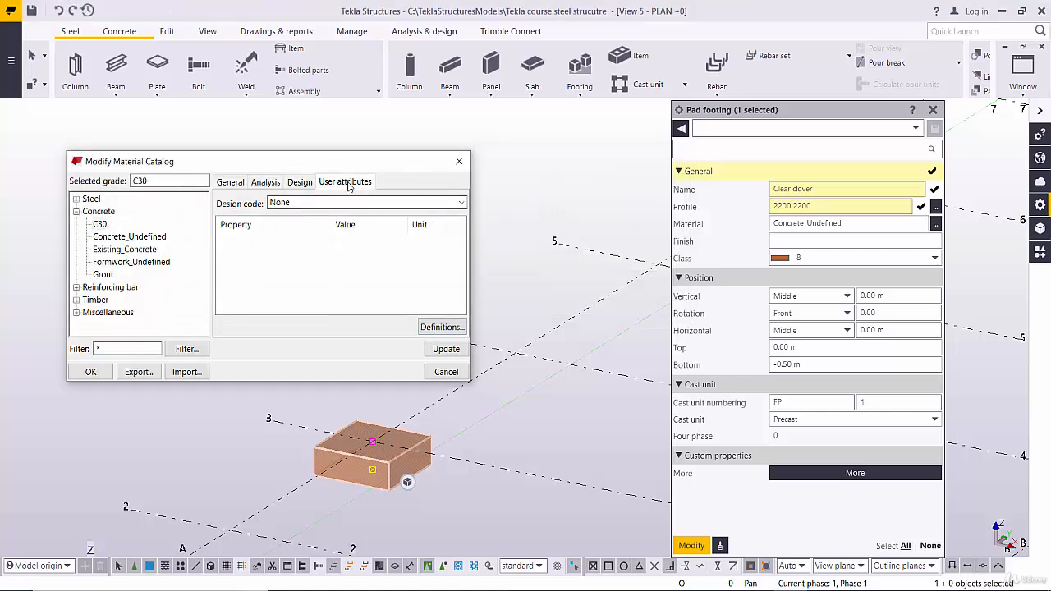
{"action": "left_click", "coordinate": [231, 182]}
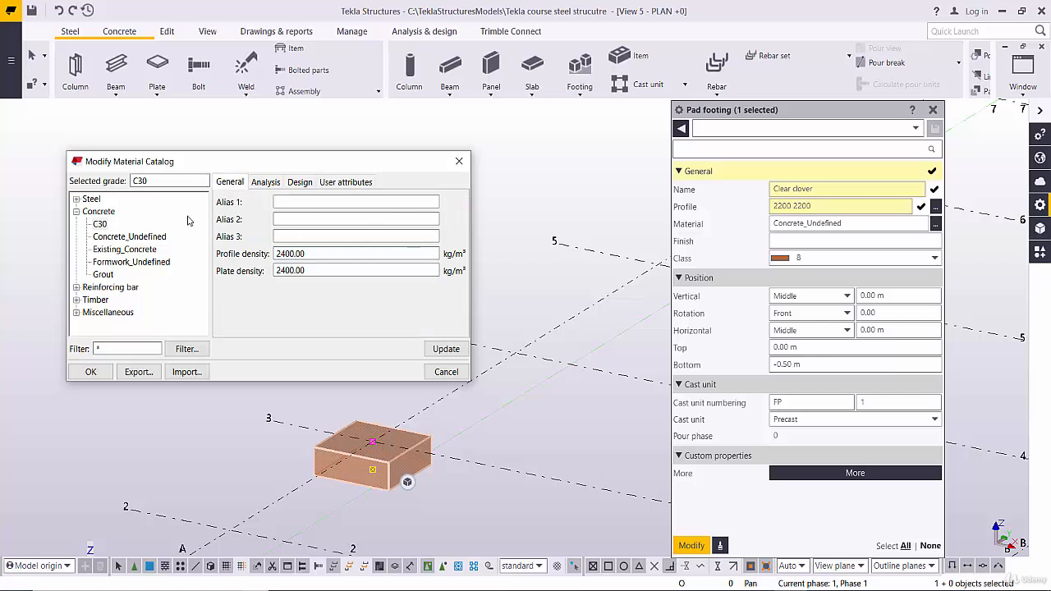
Step: Browse the other concrete grades without updating C30, check Formwork_Undefined's analysis and design properties, and cancel the material catalog
{"action": "left_click", "coordinate": [152, 248]}
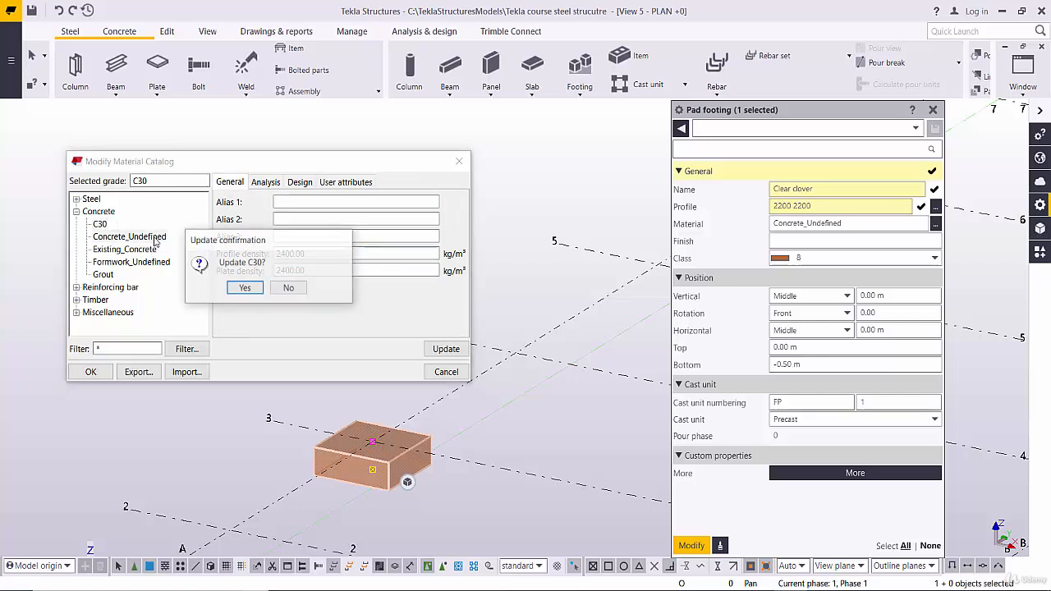
{"action": "left_click", "coordinate": [288, 287]}
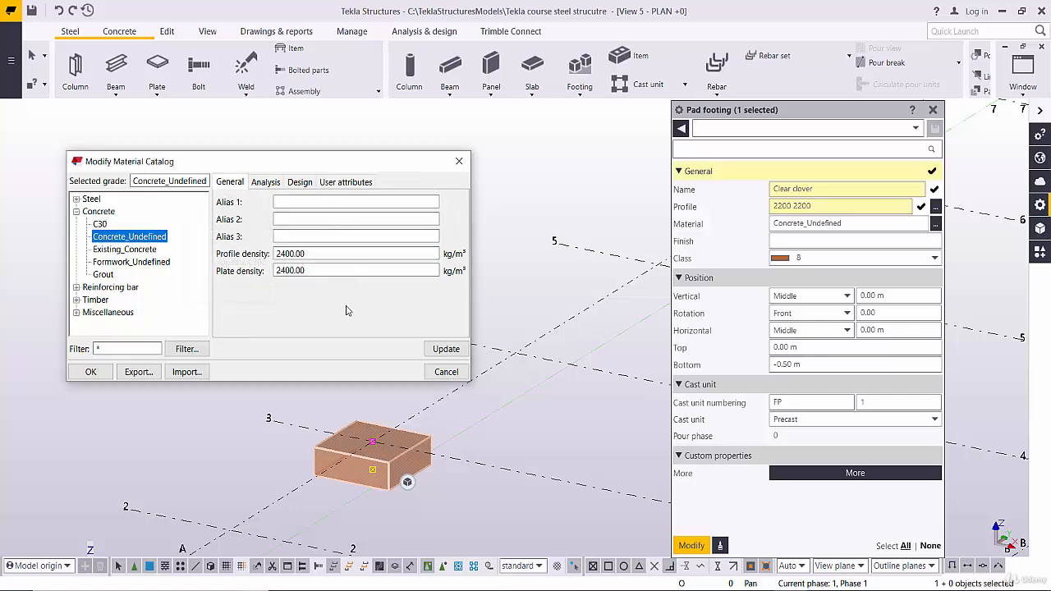
{"action": "left_click", "coordinate": [144, 251]}
{"action": "left_click", "coordinate": [154, 262]}
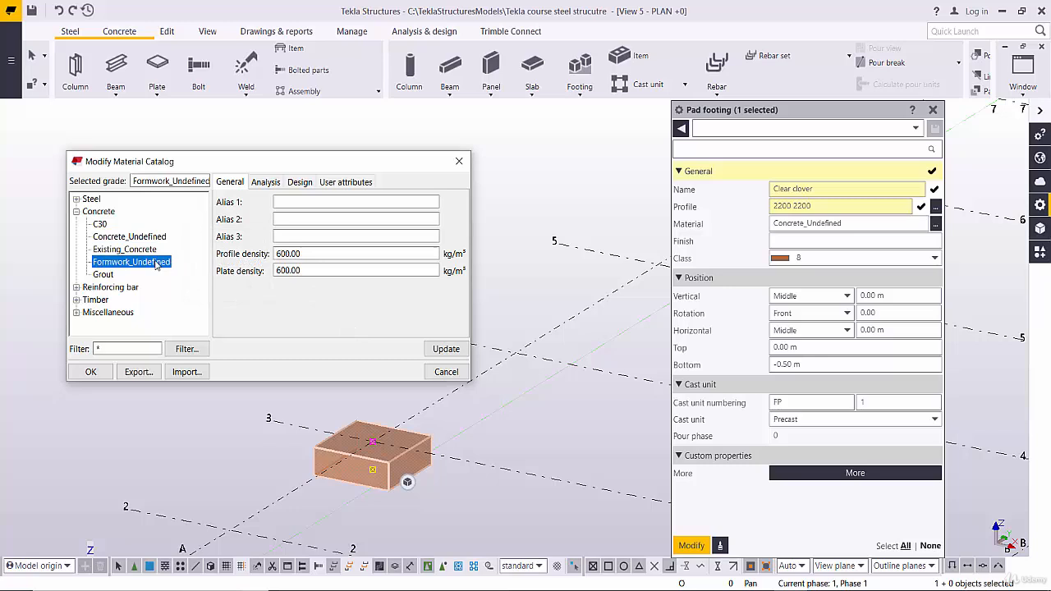
{"action": "left_click", "coordinate": [265, 182]}
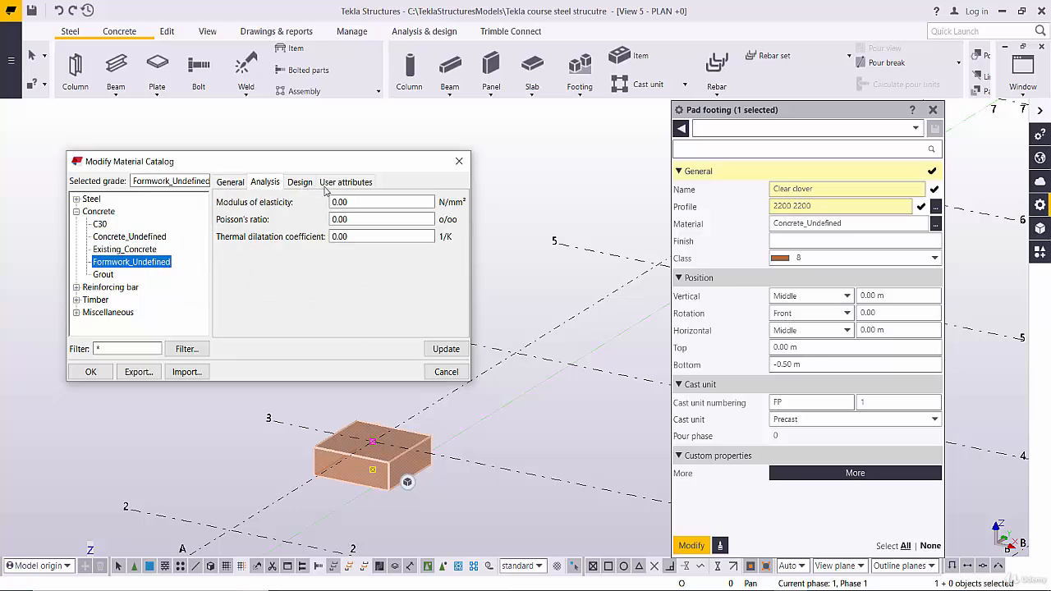
{"action": "left_click", "coordinate": [299, 183]}
{"action": "left_click", "coordinate": [346, 182]}
{"action": "left_click", "coordinate": [452, 373]}
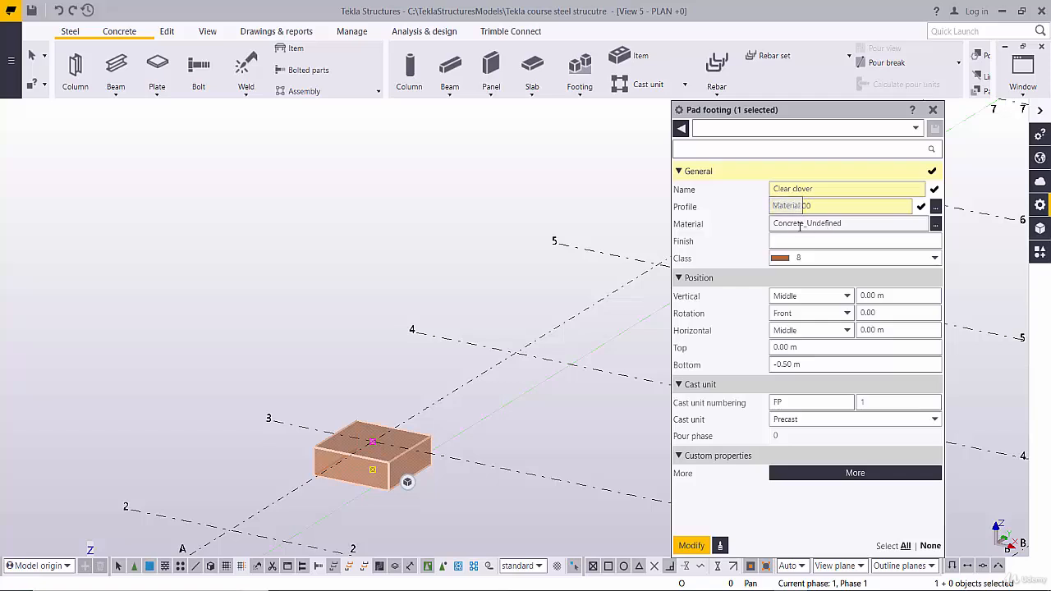
Step: Choose Existing_Concrete as the pad footing's material and widen the footing properties for easier reading
{"action": "left_click", "coordinate": [935, 224]}
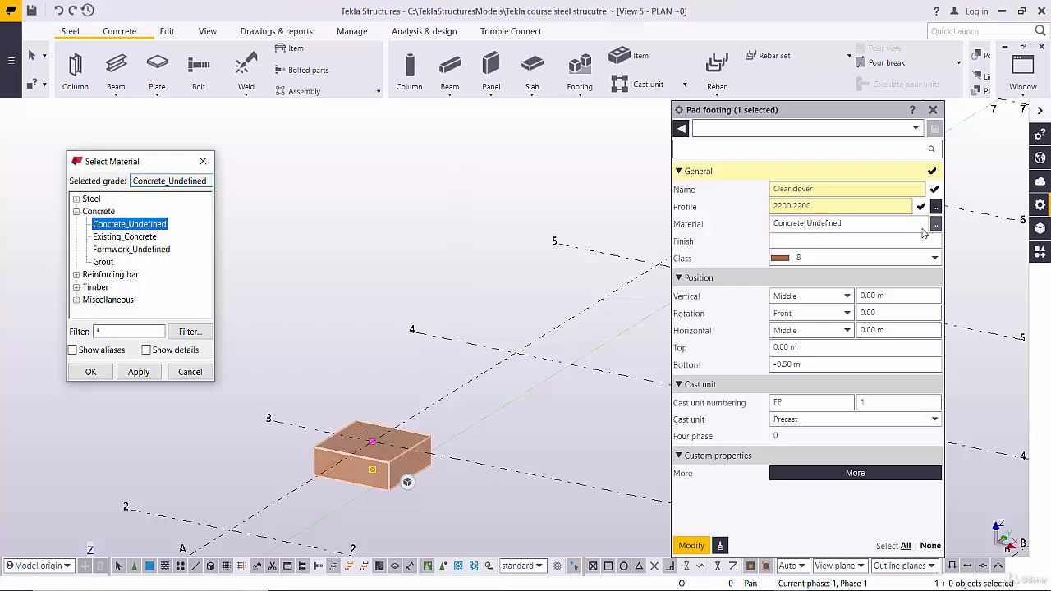
{"action": "left_click", "coordinate": [138, 238]}
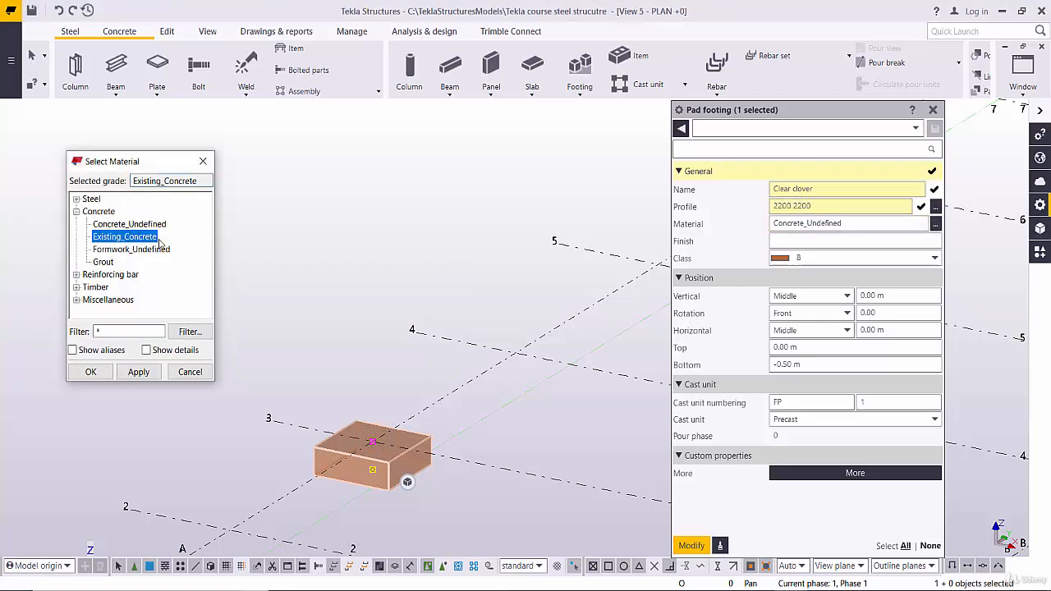
{"action": "left_click", "coordinate": [101, 374]}
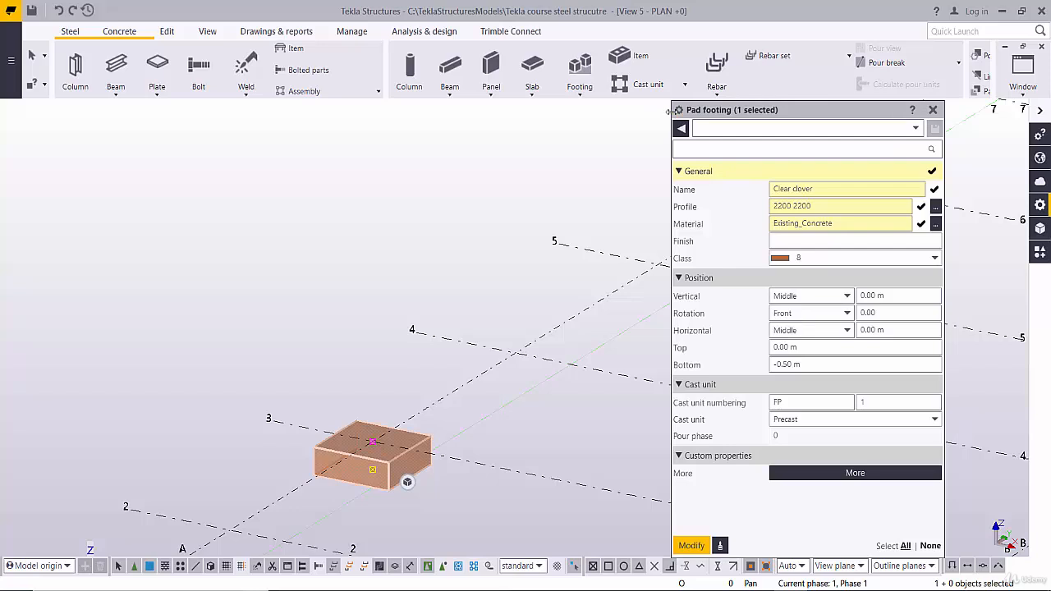
{"action": "left_click_drag", "start_coordinate": [671, 110], "coordinate": [419, 115]}
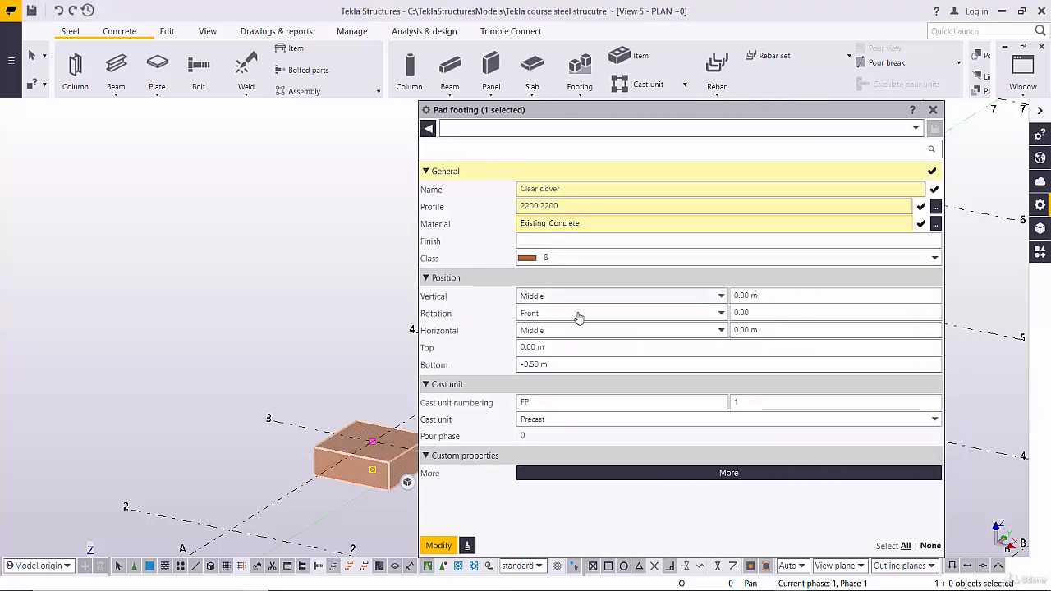
{"action": "left_click_drag", "start_coordinate": [479, 110], "coordinate": [509, 115]}
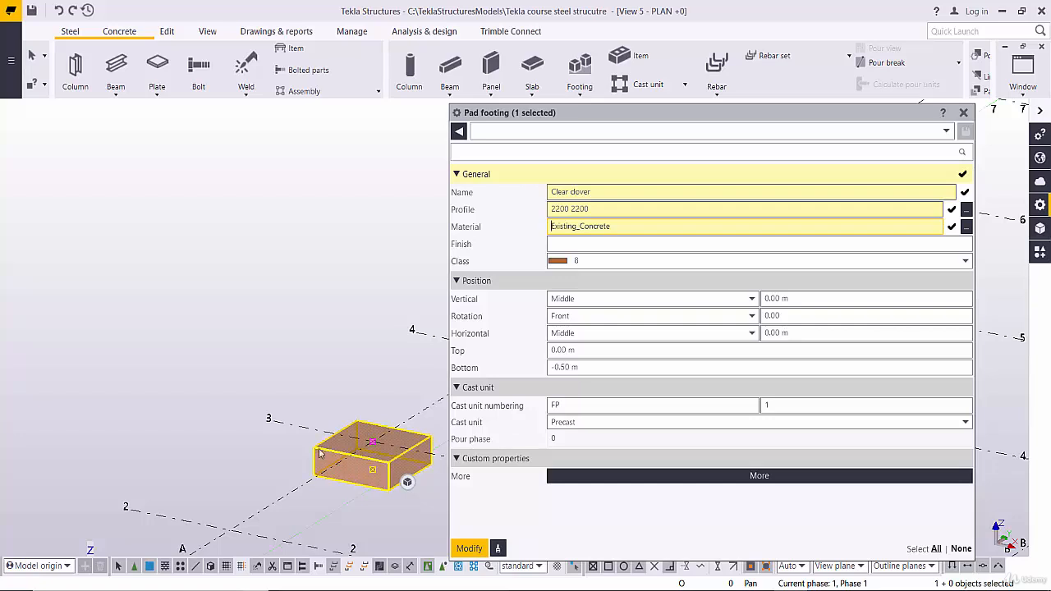
{"action": "left_click", "coordinate": [407, 482]}
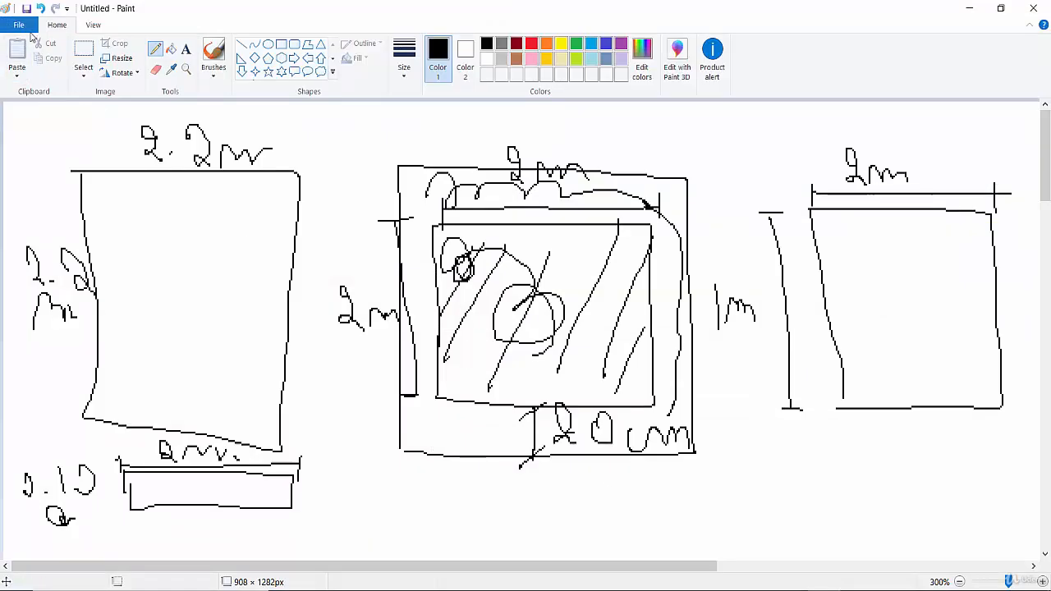
Step: Switch to Paint and start a blank drawing at 200% zoom, discarding the old dimension sketch
{"action": "left_click", "coordinate": [20, 26]}
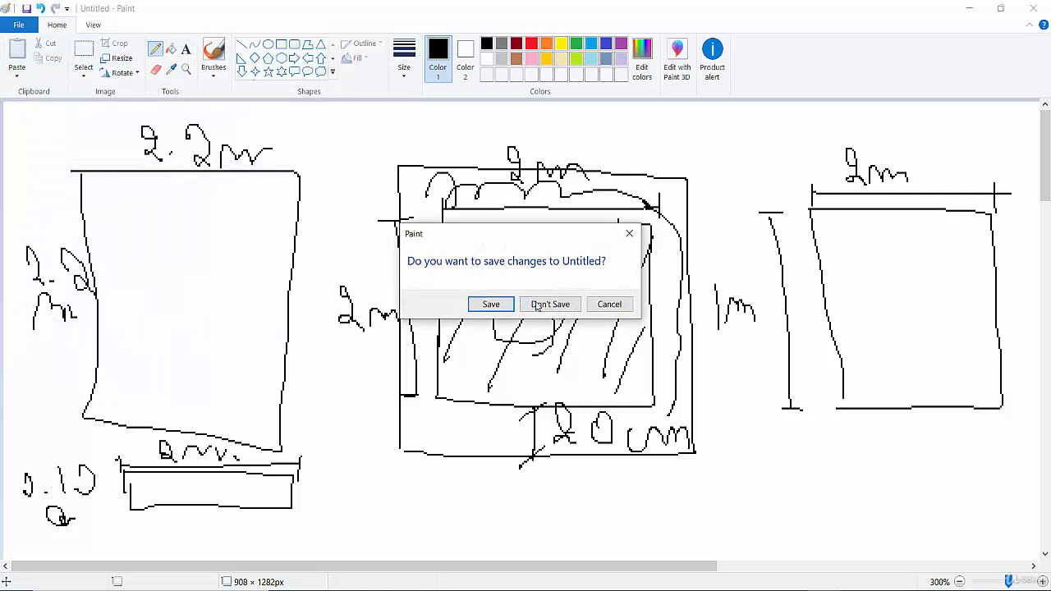
{"action": "left_click", "coordinate": [537, 306]}
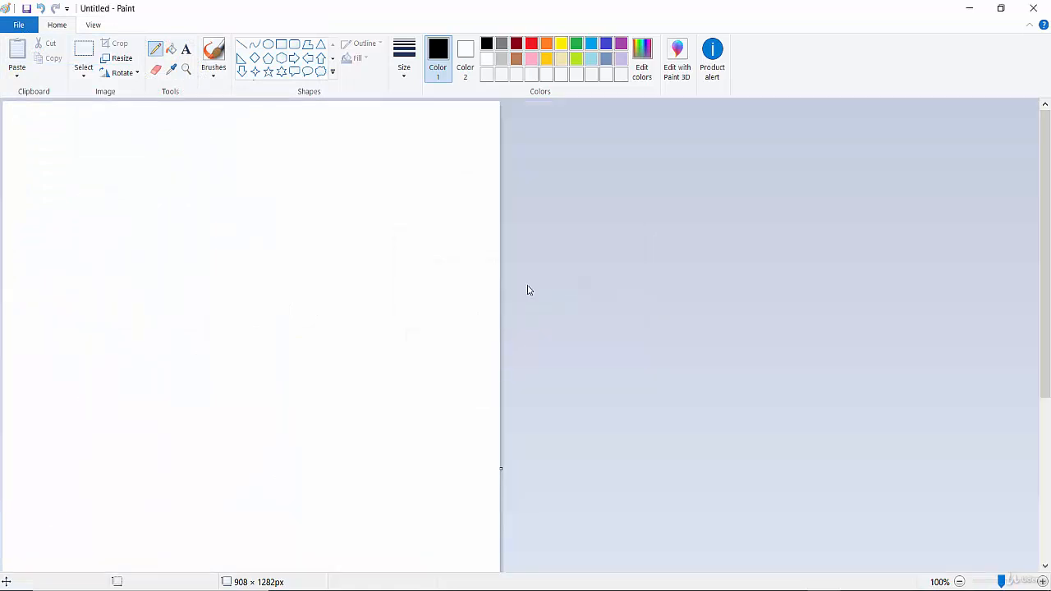
{"action": "left_click", "coordinate": [1041, 582]}
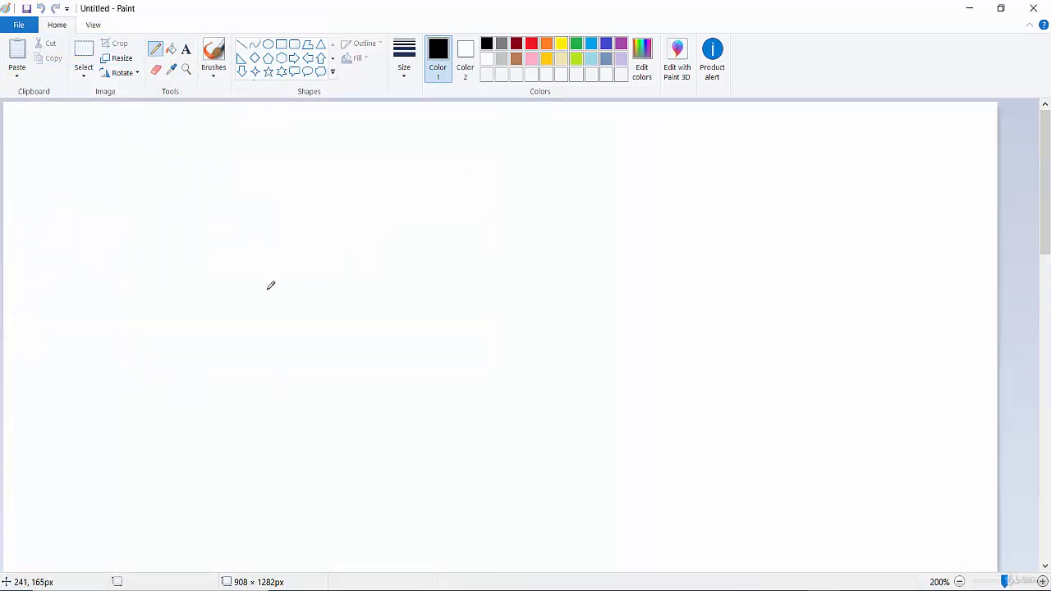
Step: Sketch the ground line with a zero level mark and a rectangular column below it dimensioned 1.5 deep
{"action": "mouse_move", "coordinate": [240, 291]}
{"action": "left_mouse_down"}
{"action": "mouse_move", "coordinate": [876, 307]}
{"action": "mouse_move", "coordinate": [863, 290]}
{"action": "mouse_move", "coordinate": [830, 286]}
{"action": "left_mouse_up"}
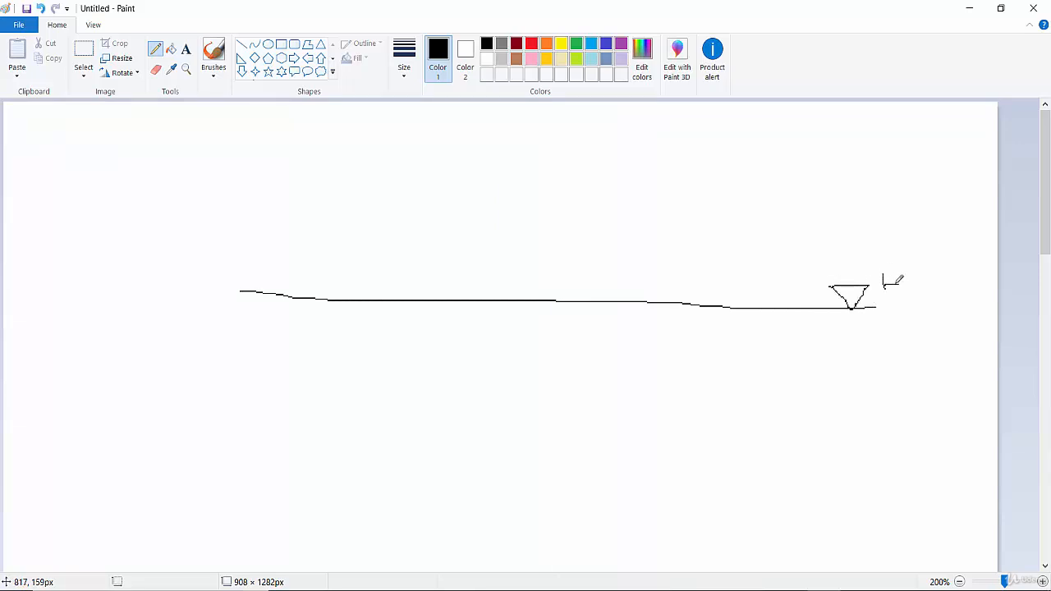
{"action": "mouse_move", "coordinate": [917, 277]}
{"action": "left_mouse_down"}
{"action": "mouse_move", "coordinate": [916, 293]}
{"action": "mouse_move", "coordinate": [944, 285]}
{"action": "left_mouse_up"}
{"action": "mouse_move", "coordinate": [703, 308]}
{"action": "left_mouse_down"}
{"action": "mouse_move", "coordinate": [703, 422]}
{"action": "mouse_move", "coordinate": [786, 416]}
{"action": "mouse_move", "coordinate": [772, 309]}
{"action": "left_mouse_up"}
{"action": "left_click_drag", "start_coordinate": [682, 309], "coordinate": [694, 411]}
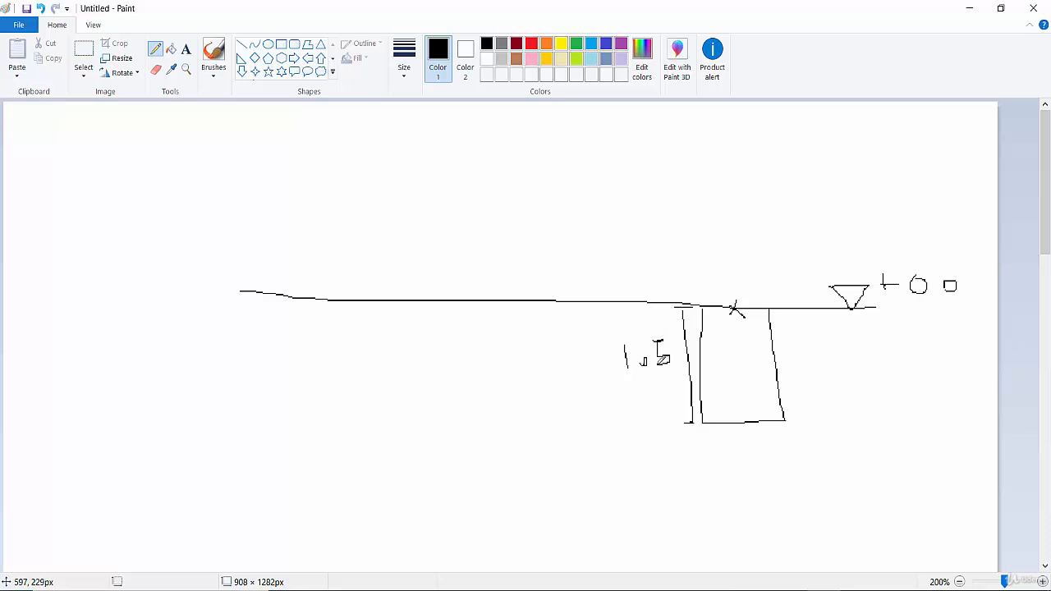
Step: Draw the flat pad beneath the column and label its top level -1.5 and its thickness 0.1
{"action": "mouse_move", "coordinate": [694, 420]}
{"action": "left_mouse_down"}
{"action": "mouse_move", "coordinate": [797, 415]}
{"action": "mouse_move", "coordinate": [811, 451]}
{"action": "mouse_move", "coordinate": [688, 456]}
{"action": "mouse_move", "coordinate": [683, 408]}
{"action": "left_mouse_up"}
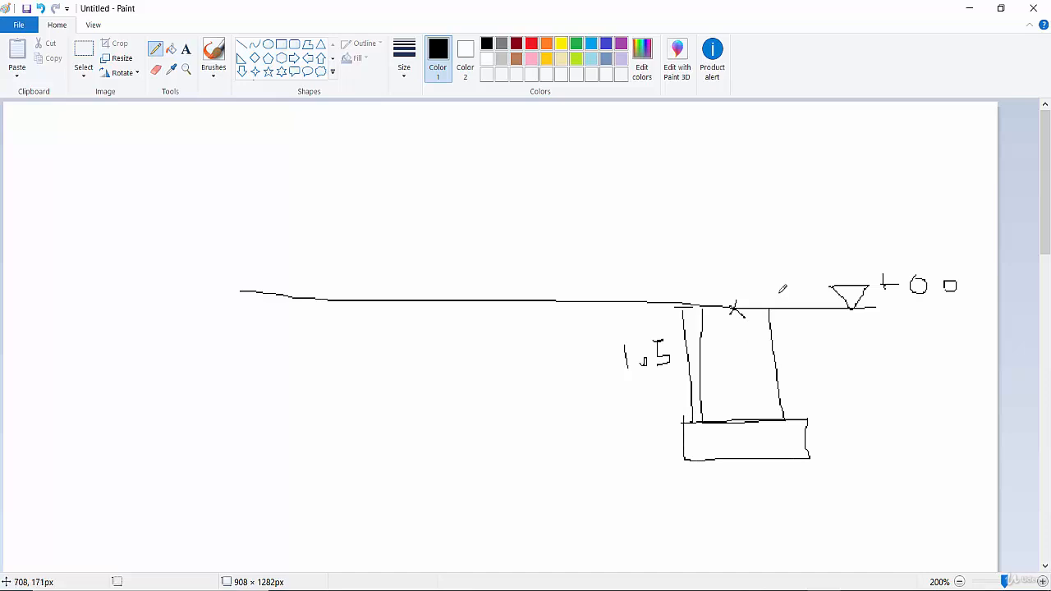
{"action": "left_click_drag", "start_coordinate": [781, 290], "coordinate": [772, 309]}
{"action": "left_click_drag", "start_coordinate": [839, 395], "coordinate": [844, 407]}
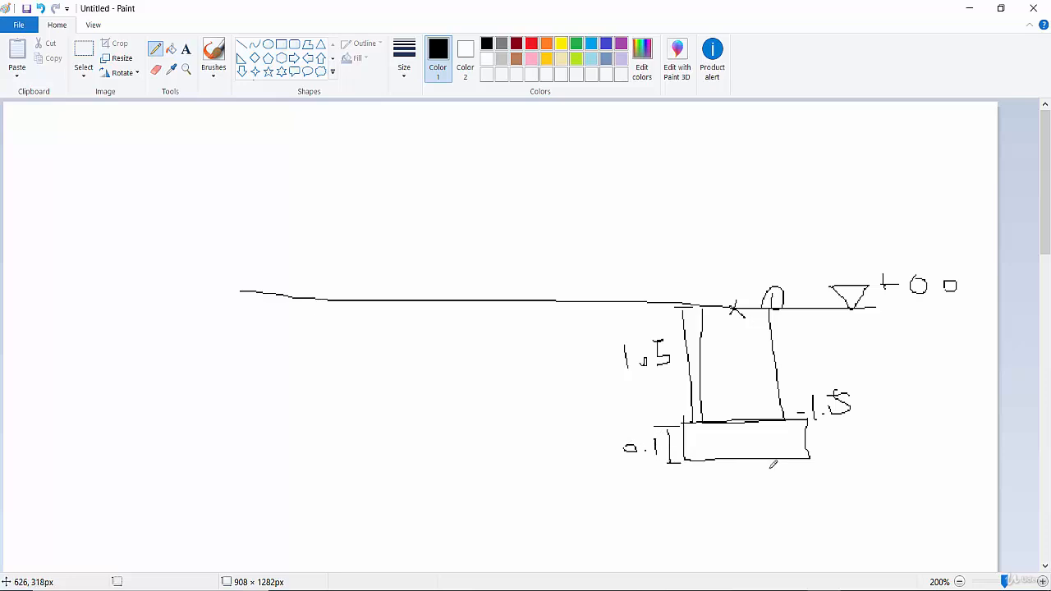
{"action": "mouse_move", "coordinate": [854, 442]}
{"action": "left_mouse_down"}
{"action": "mouse_move", "coordinate": [844, 476]}
{"action": "mouse_move", "coordinate": [854, 483]}
{"action": "left_mouse_up"}
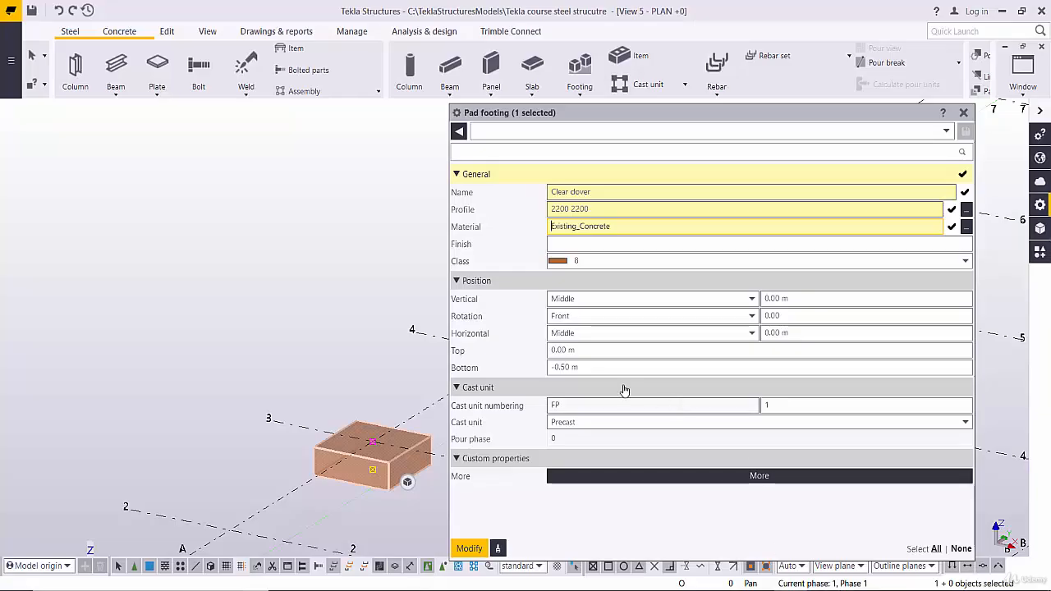
Step: Switch back to Tekla Structures and set the pad footing's top to -1.5 and bottom to -1.6, applying the changes
{"action": "left_click", "coordinate": [598, 351]}
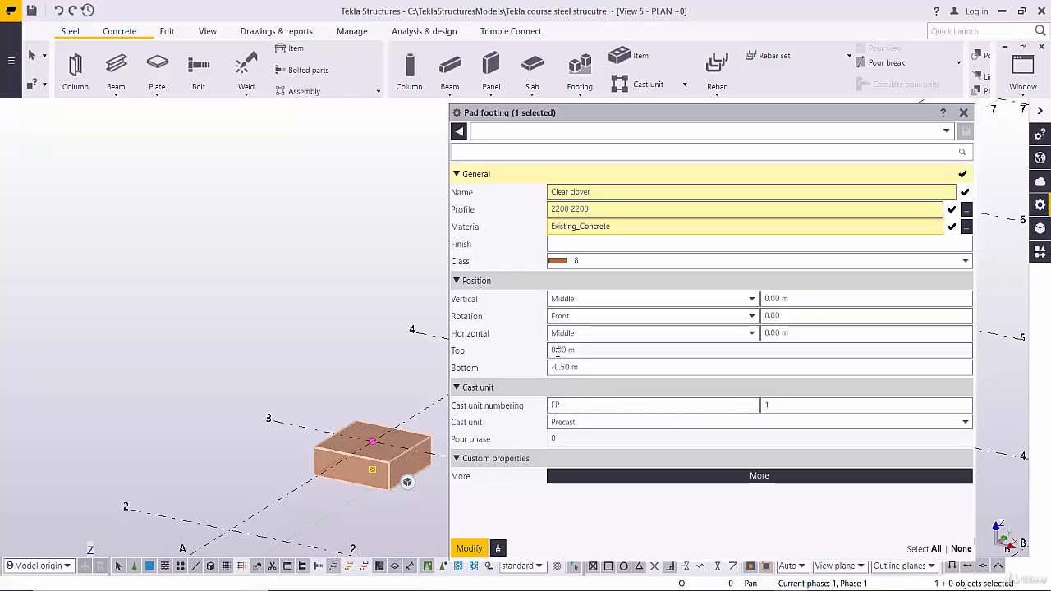
{"action": "left_click_drag", "start_coordinate": [598, 350], "coordinate": [520, 364]}
{"action": "type", "text": "-1.5"}
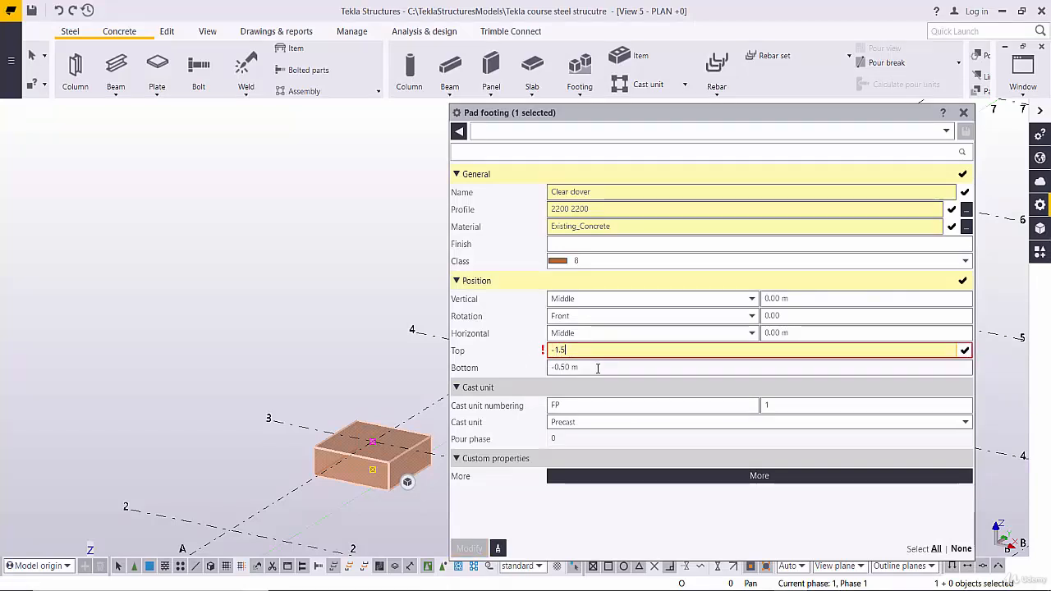
{"action": "left_click_drag", "start_coordinate": [605, 367], "coordinate": [529, 378]}
{"action": "type", "text": "-"}
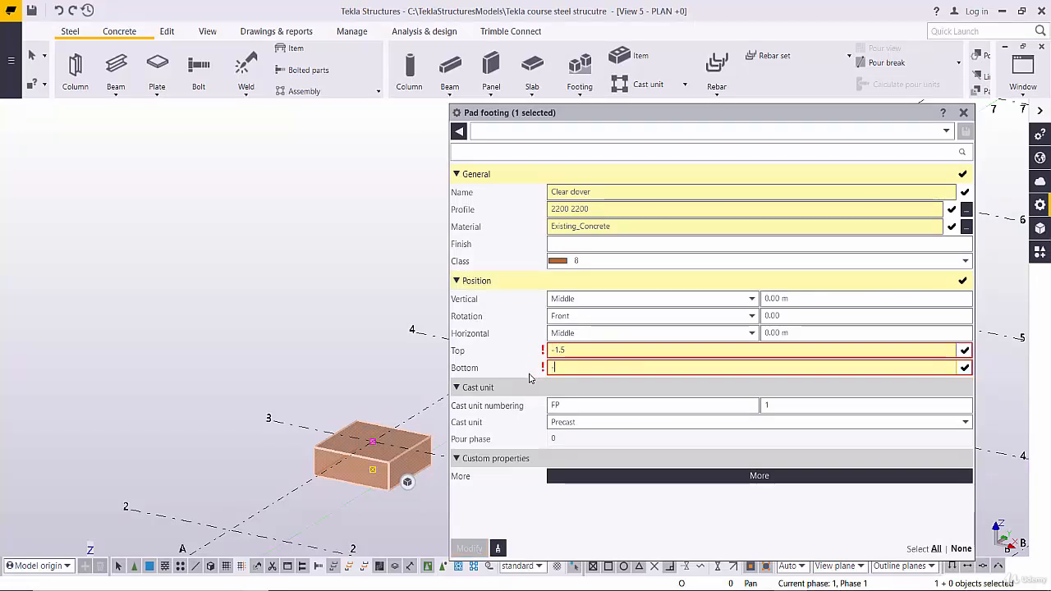
{"action": "type", "text": "1.6"}
{"action": "left_click", "coordinate": [585, 352]}
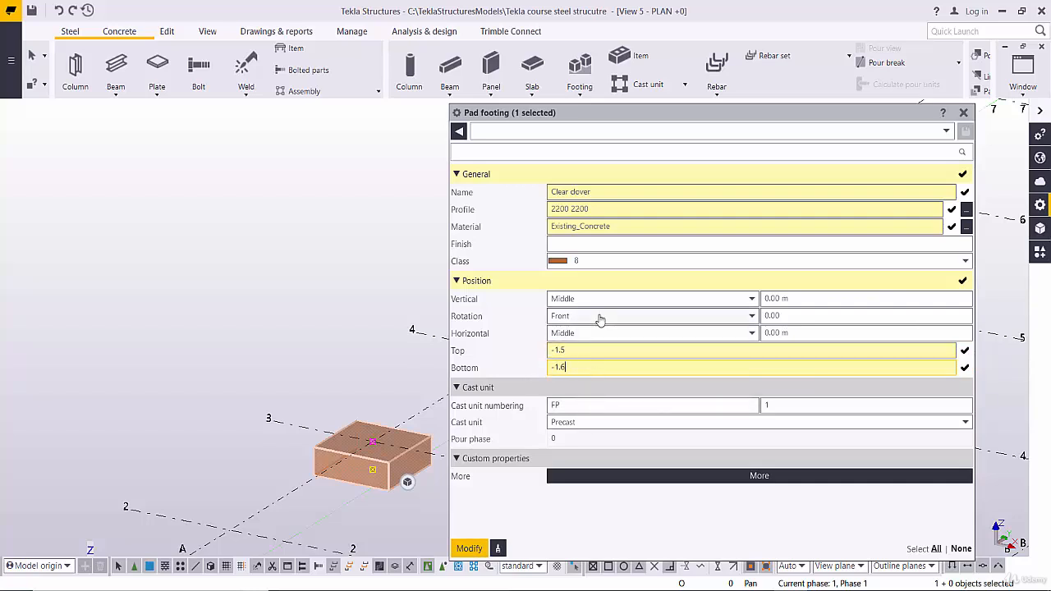
{"action": "left_click", "coordinate": [607, 209]}
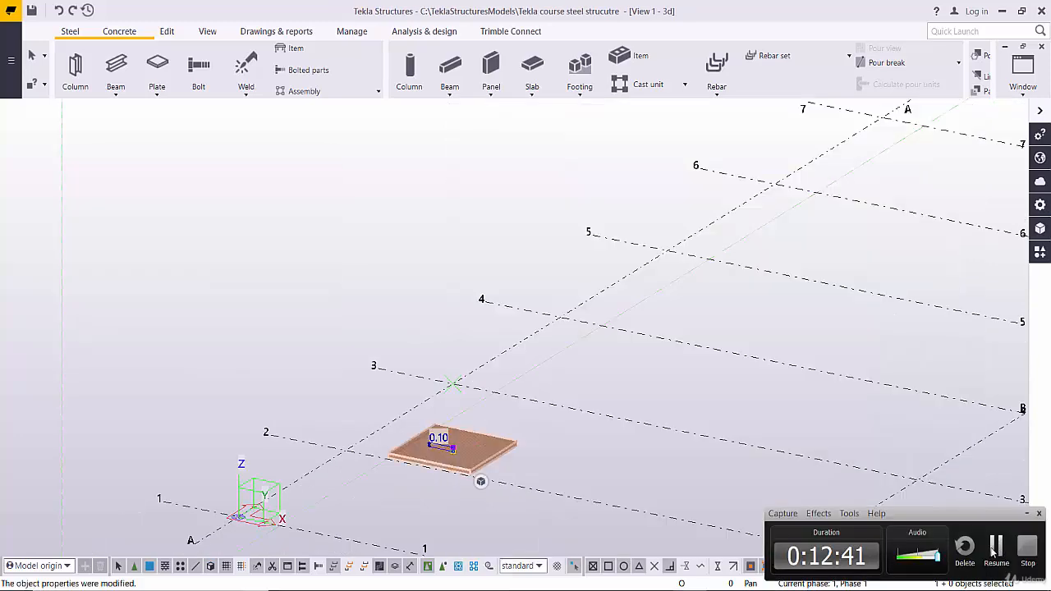
Step: Open the GRID 3 view to examine the pad's position below the zero level, and return to the 3d view
{"action": "scroll", "coordinate": [573, 288], "scroll_direction": "up", "scroll_amount": 4}
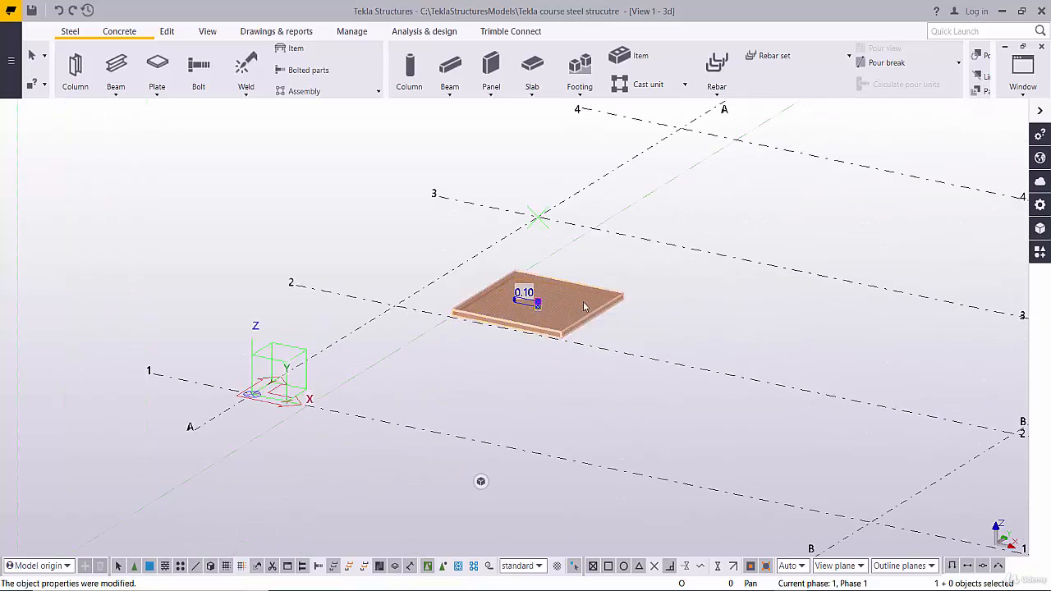
{"action": "scroll", "coordinate": [403, 341], "scroll_direction": "down", "scroll_amount": 1}
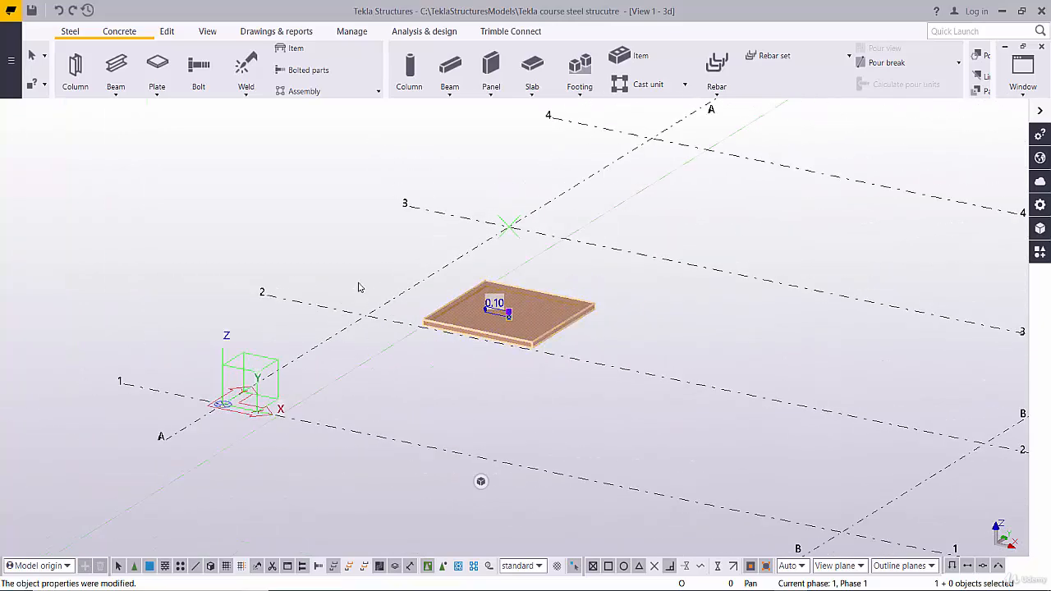
{"action": "key", "text": "ctrl+i"}
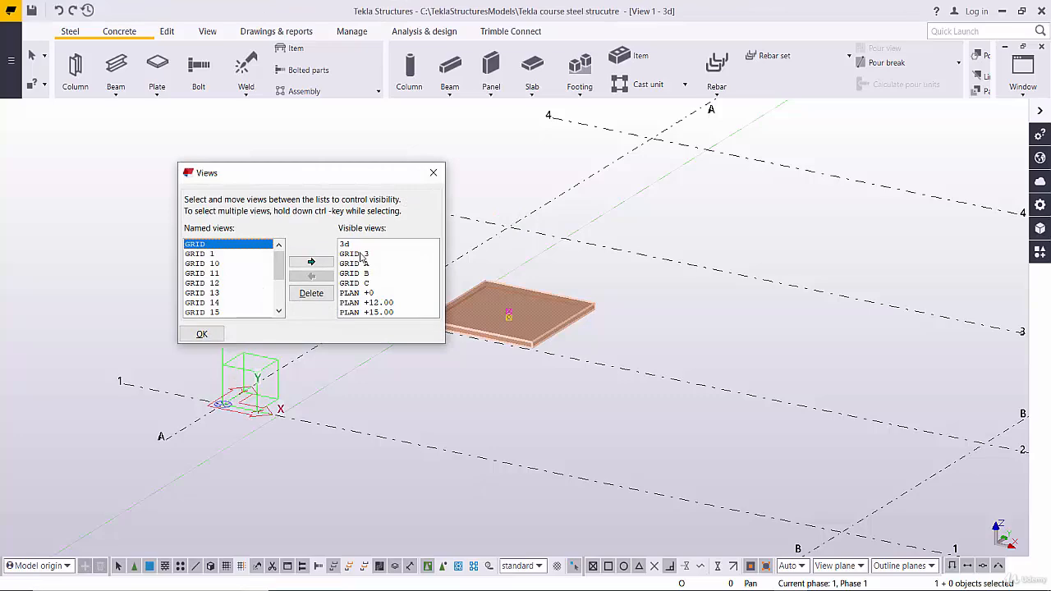
{"action": "left_click", "coordinate": [362, 254]}
{"action": "middle_click_drag", "start_coordinate": [288, 499], "coordinate": [251, 502]}
{"action": "left_click", "coordinate": [433, 172]}
{"action": "scroll", "coordinate": [238, 507], "scroll_direction": "up", "scroll_amount": 6}
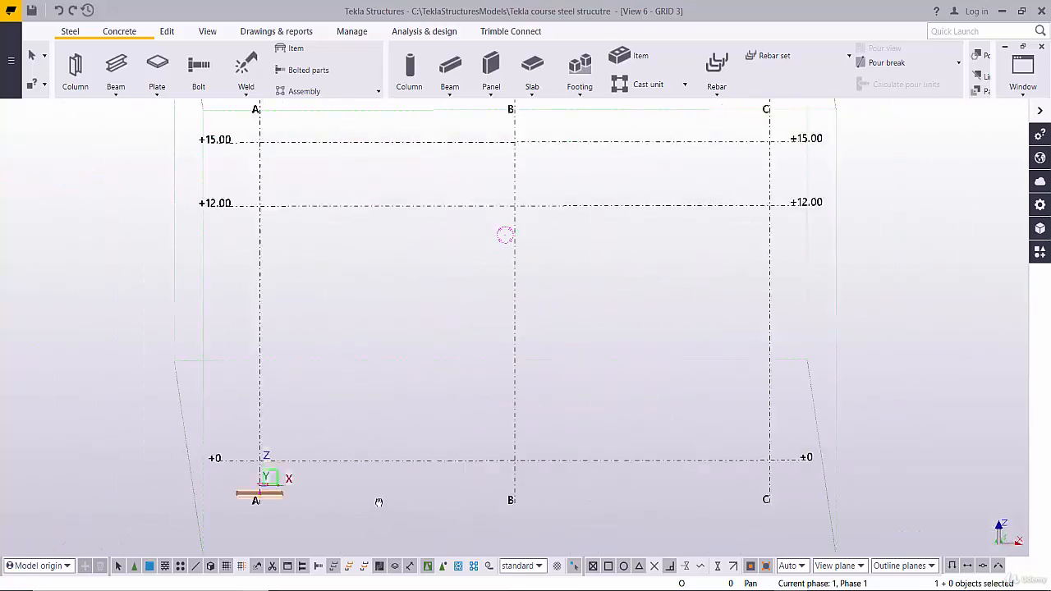
{"action": "scroll", "coordinate": [296, 492], "scroll_direction": "up", "scroll_amount": 7}
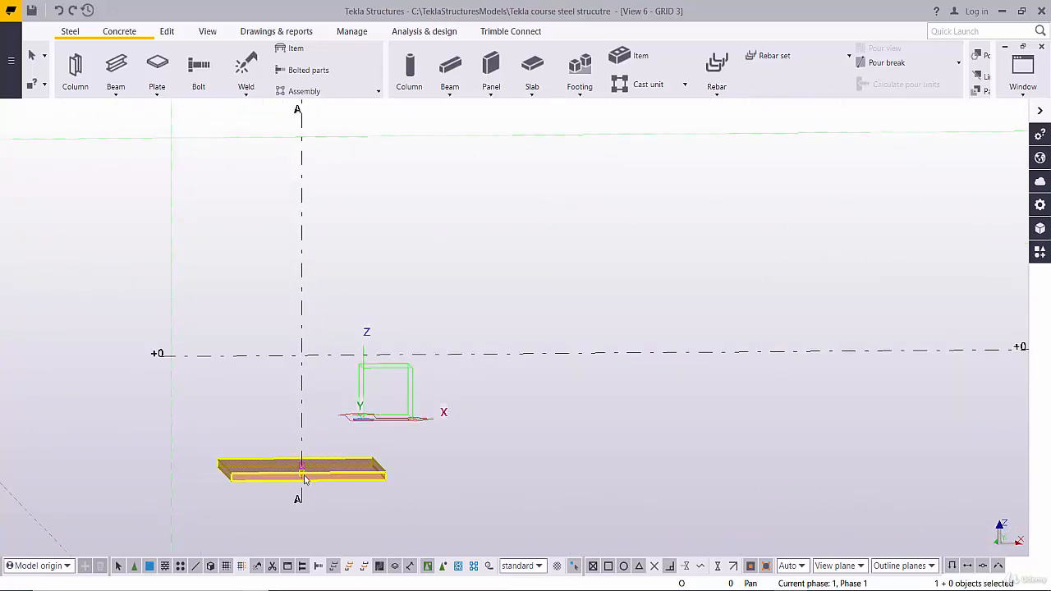
{"action": "middle_click_drag", "start_coordinate": [434, 497], "coordinate": [480, 489]}
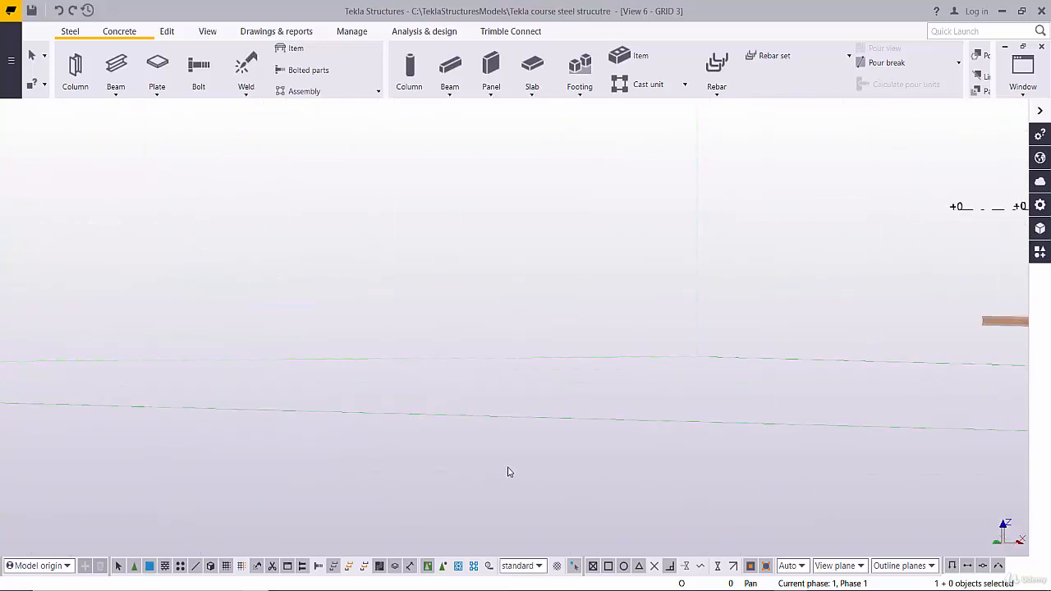
{"action": "scroll", "coordinate": [607, 477], "scroll_direction": "down", "scroll_amount": 2}
{"action": "scroll", "coordinate": [765, 493], "scroll_direction": "down", "scroll_amount": 1}
{"action": "middle_click_drag", "start_coordinate": [763, 478], "coordinate": [430, 459], "text": "ctrl"}
{"action": "scroll", "coordinate": [731, 464], "scroll_direction": "down", "scroll_amount": 1}
{"action": "scroll", "coordinate": [721, 464], "scroll_direction": "down", "scroll_amount": 1}
{"action": "scroll", "coordinate": [545, 460], "scroll_direction": "down", "scroll_amount": 1}
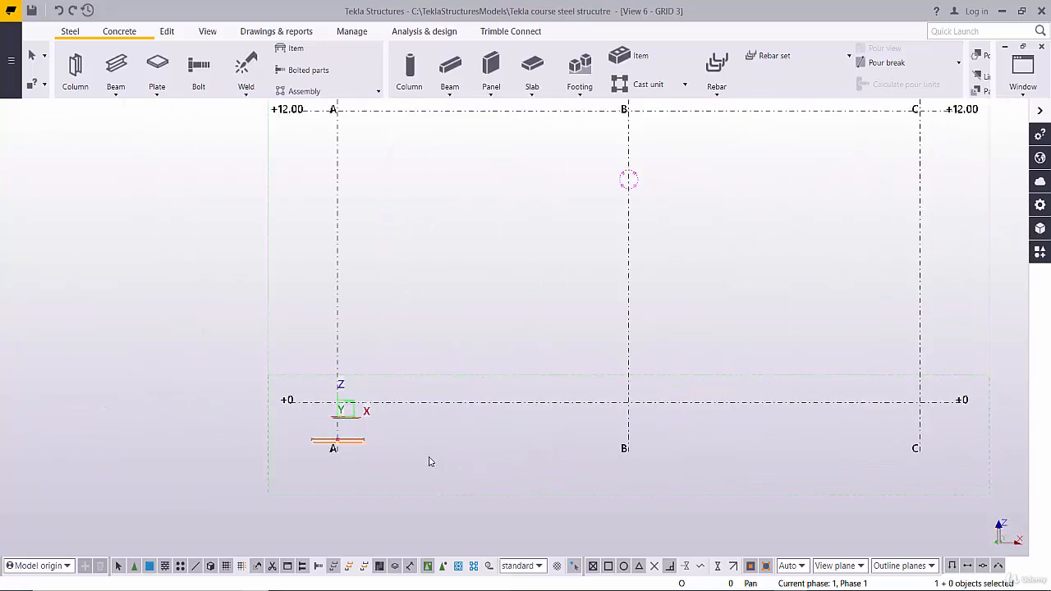
{"action": "scroll", "coordinate": [342, 442], "scroll_direction": "up", "scroll_amount": 2}
{"action": "scroll", "coordinate": [343, 445], "scroll_direction": "up", "scroll_amount": 1}
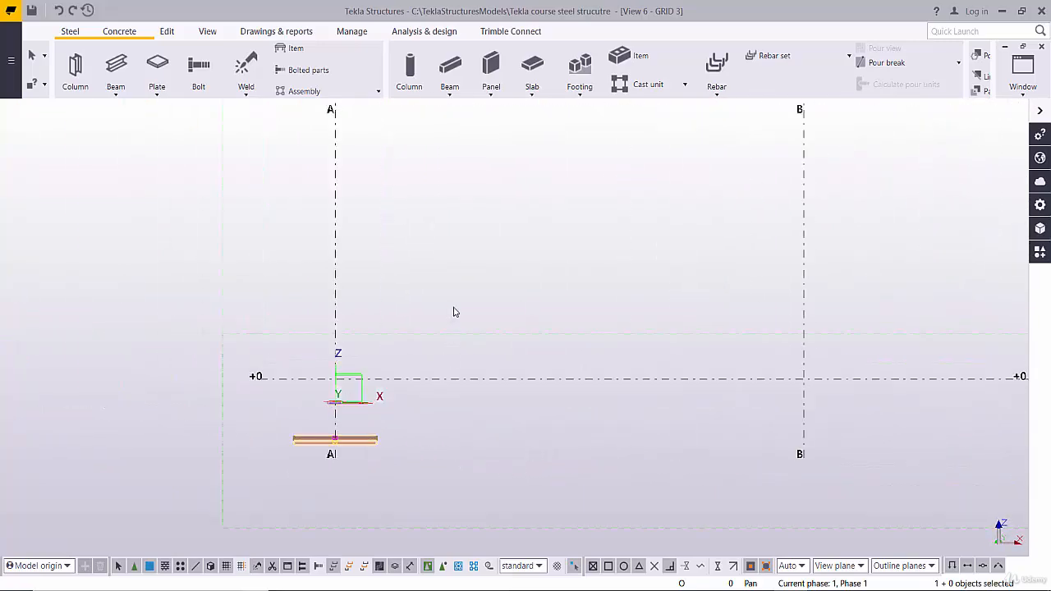
{"action": "key", "text": "ctrl+i"}
{"action": "left_click", "coordinate": [346, 246]}
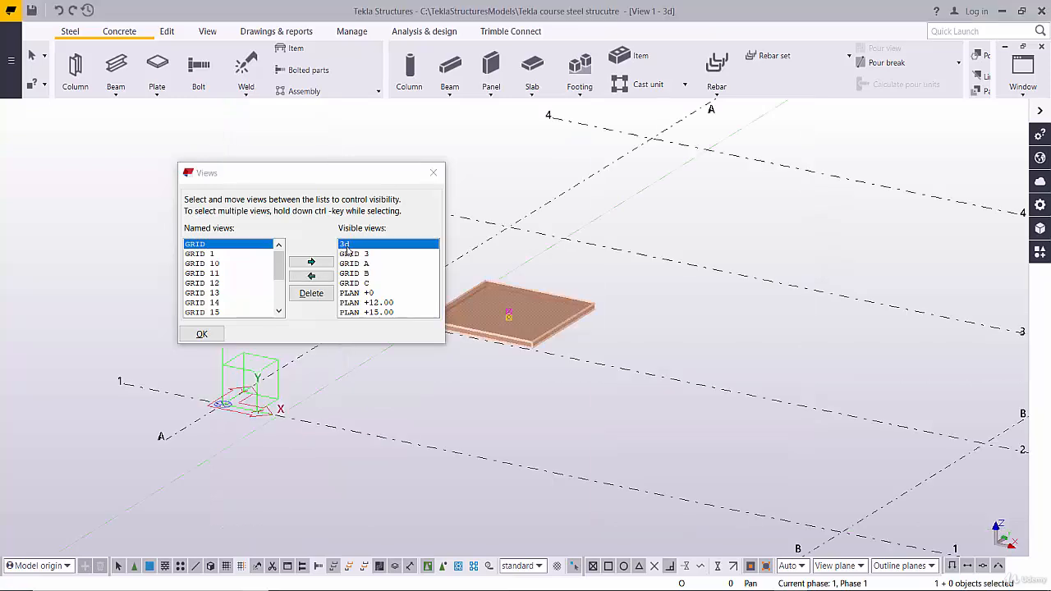
{"action": "left_click", "coordinate": [432, 173]}
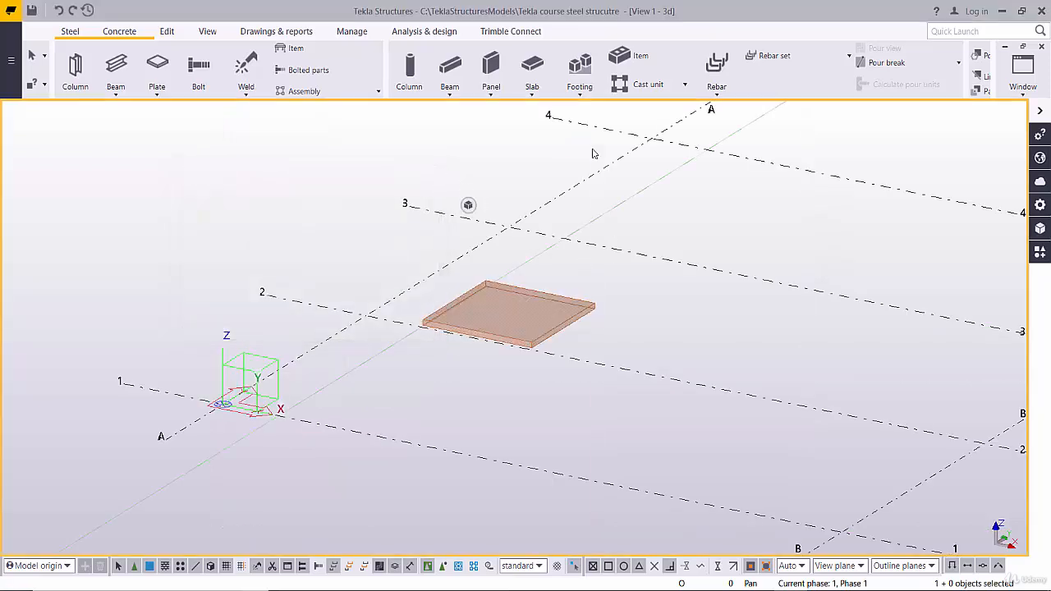
Step: Place a second pad footing at the intersection of grid lines A and 4, cancelling the duplicate at A and 3
{"action": "left_click", "coordinate": [582, 92]}
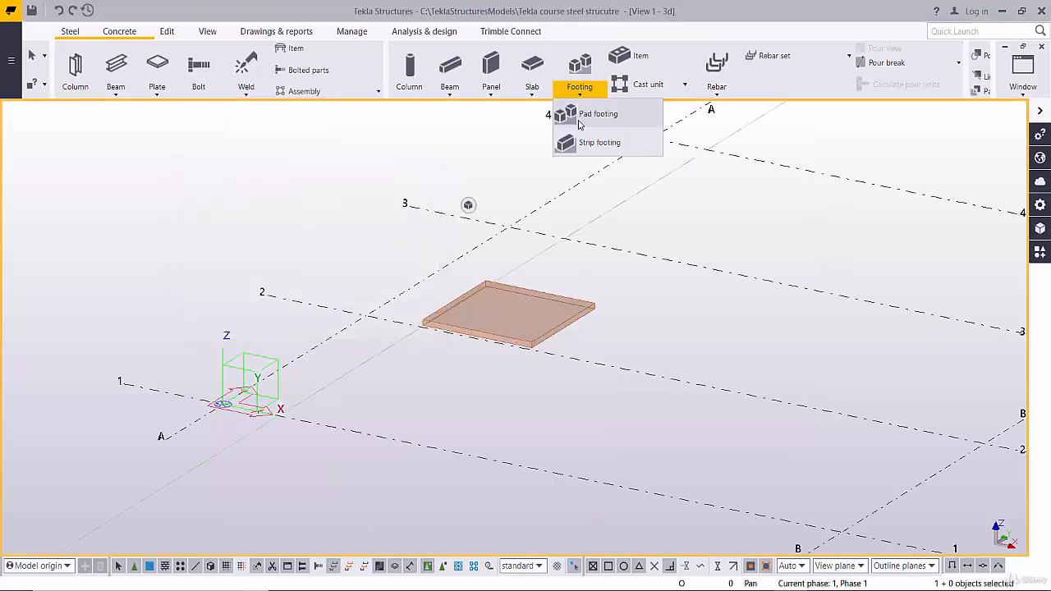
{"action": "left_click", "coordinate": [579, 123]}
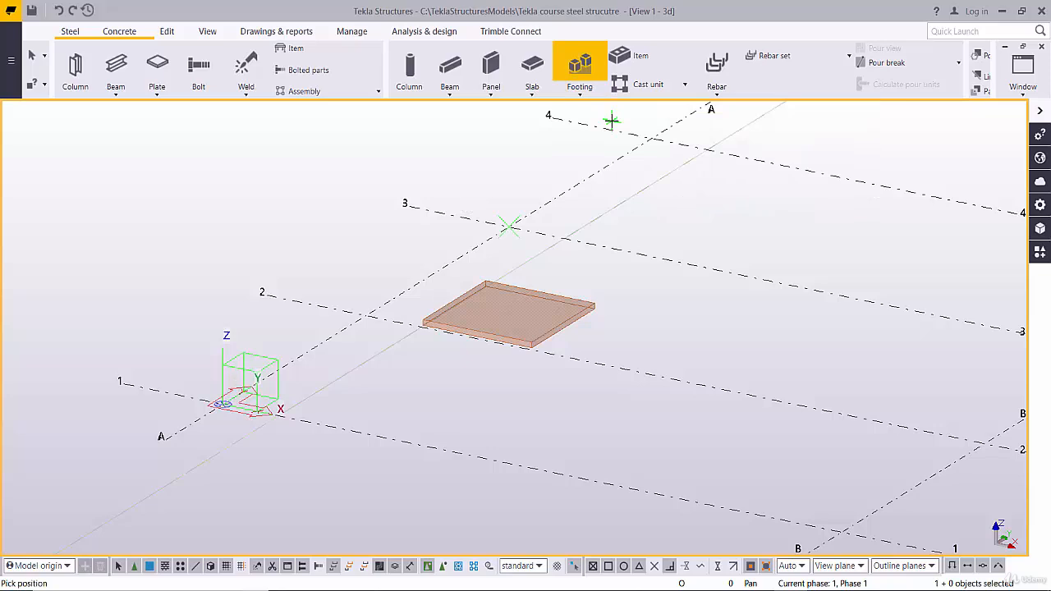
{"action": "left_click", "coordinate": [509, 226]}
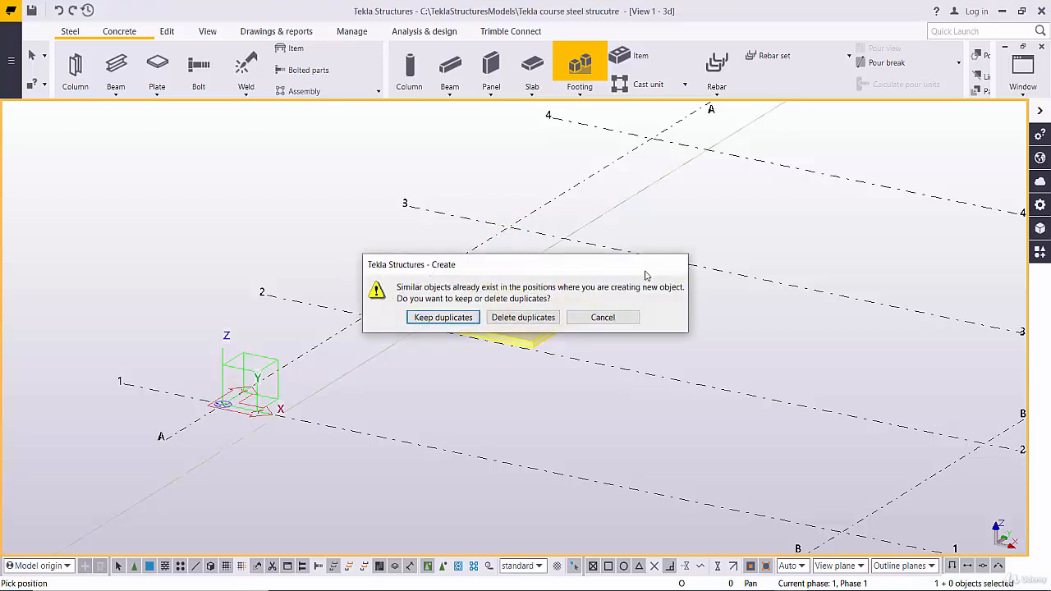
{"action": "left_click", "coordinate": [603, 317]}
{"action": "scroll", "coordinate": [650, 138], "scroll_direction": "up", "scroll_amount": 1}
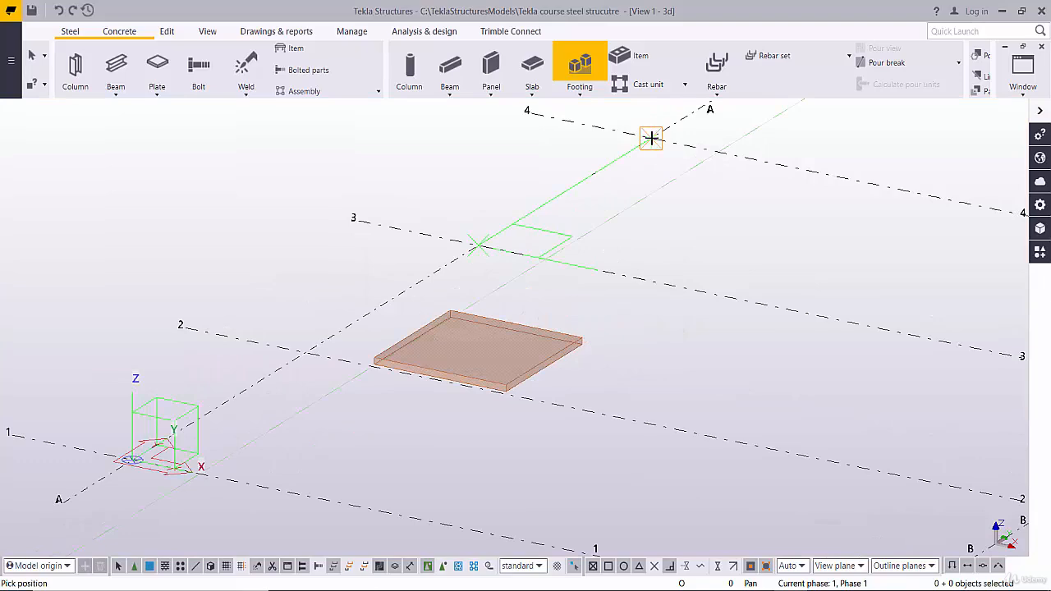
{"action": "left_click", "coordinate": [650, 138]}
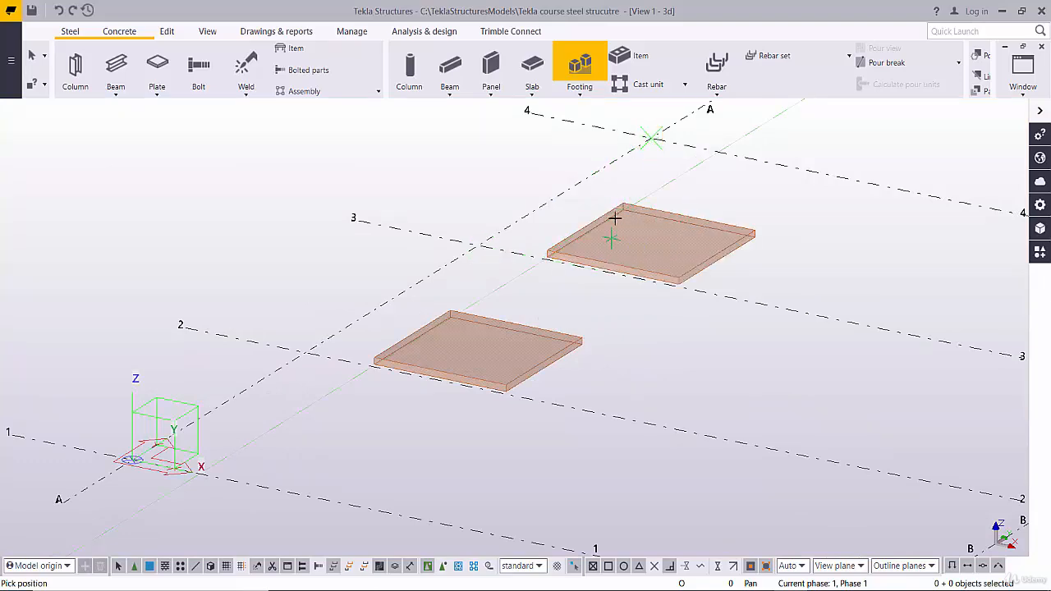
{"action": "key", "text": "Escape"}
Step: Set the new pad footing's profile to 2000*2000 and its name to Foundation
{"action": "double_click", "coordinate": [656, 246]}
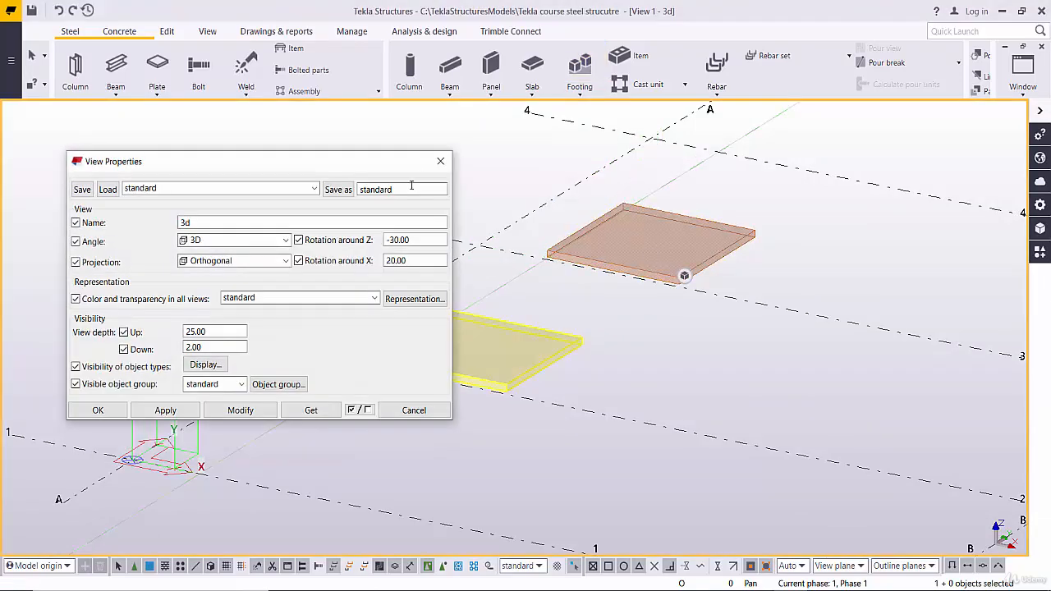
{"action": "left_click", "coordinate": [441, 161]}
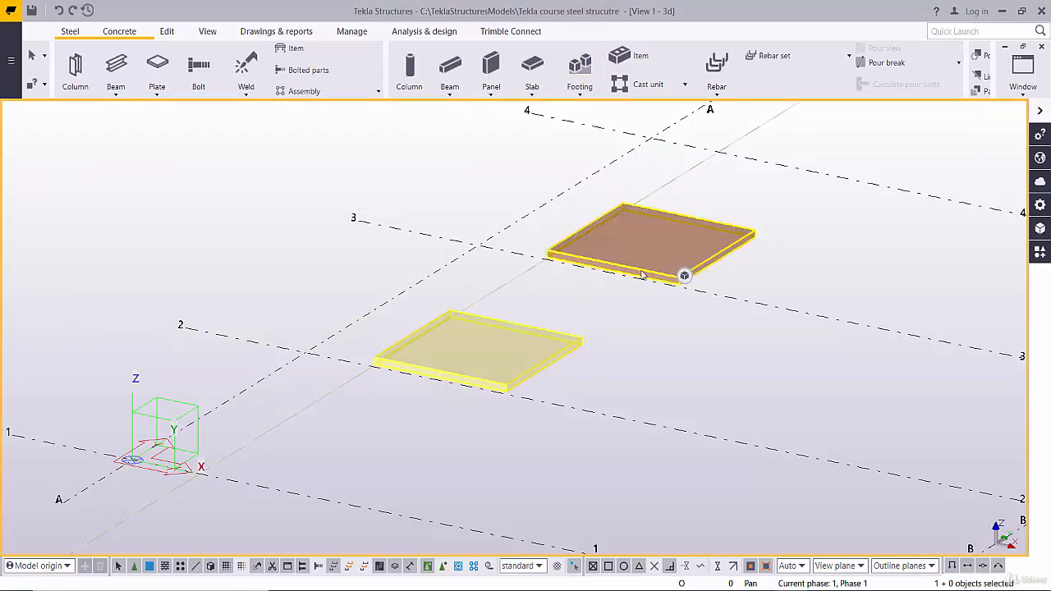
{"action": "double_click", "coordinate": [643, 274]}
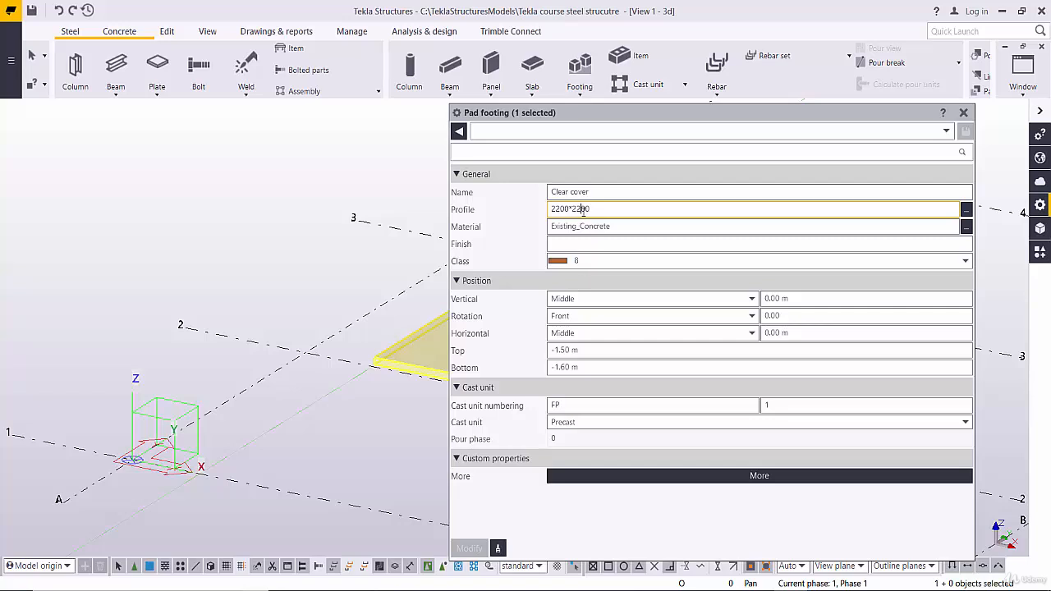
{"action": "key", "text": "ctrl+a"}
{"action": "type", "text": "2000"}
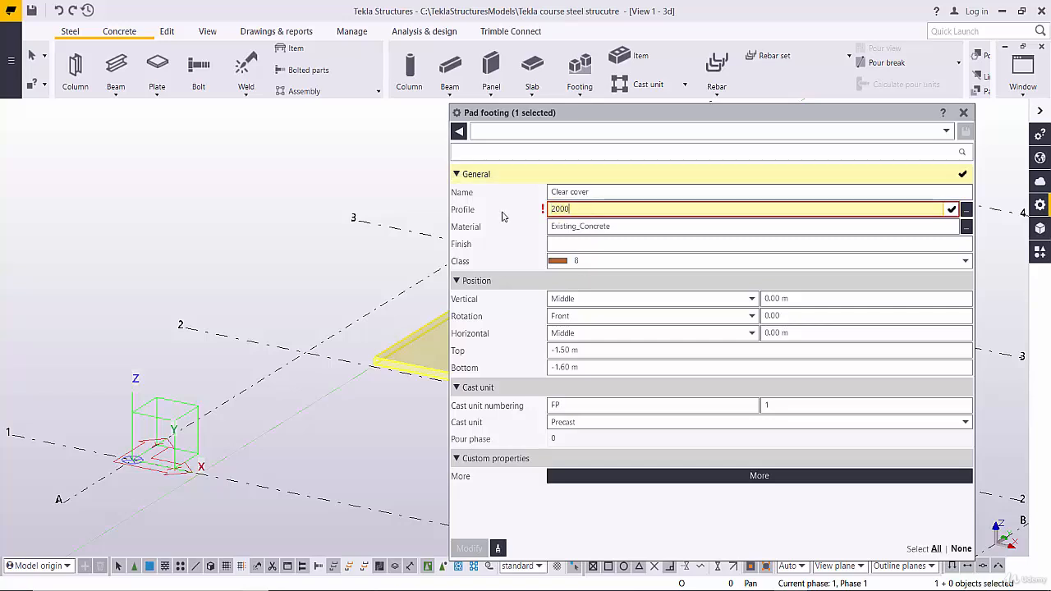
{"action": "type", "text": "*2000"}
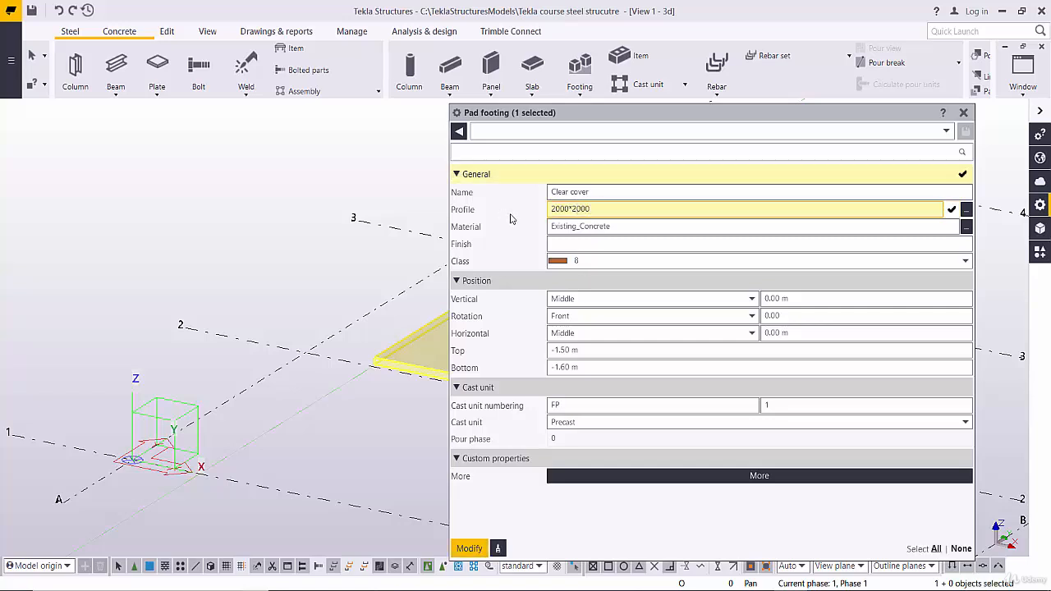
{"action": "left_click", "coordinate": [592, 192]}
{"action": "key", "text": "ctrl+a"}
{"action": "type", "text": "Fo"}
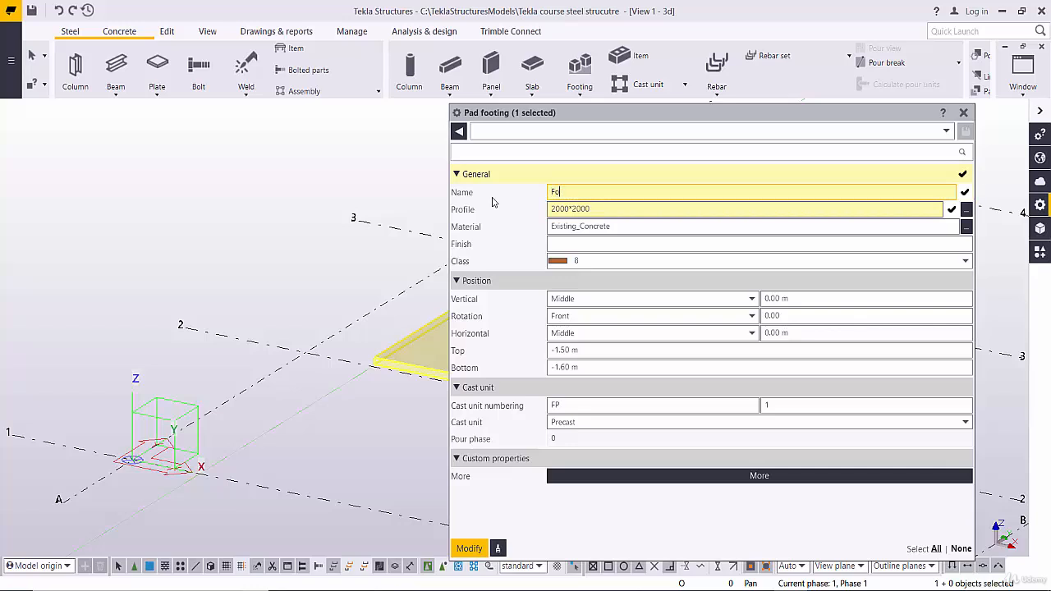
{"action": "type", "text": "undation"}
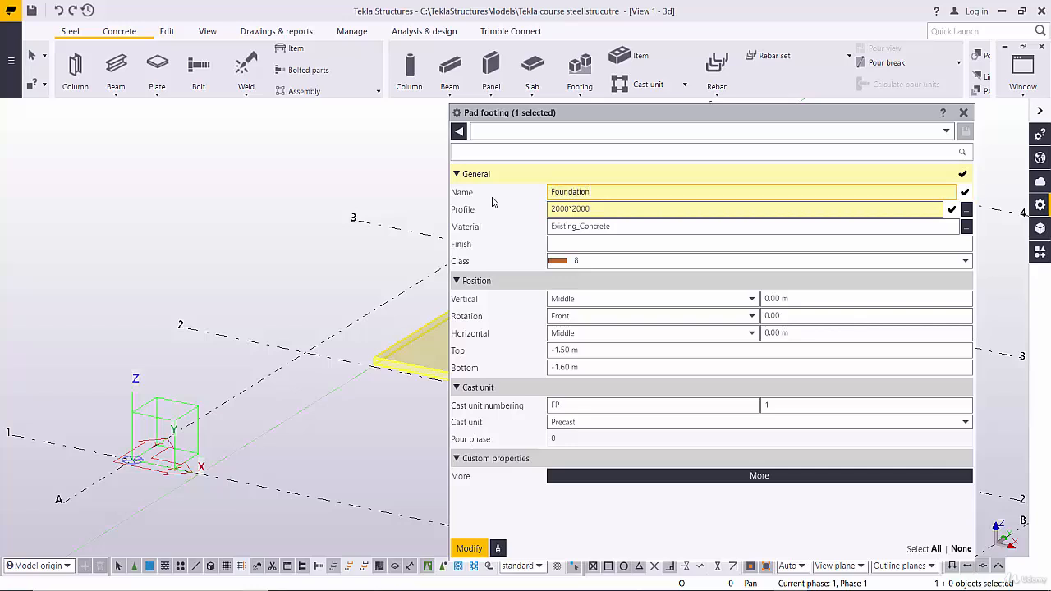
Step: Set the Foundation footing's top level to 0 and bottom level to -1.5, and apply the changes
{"action": "left_click", "coordinate": [570, 351]}
{"action": "key", "text": "ctrl+a"}
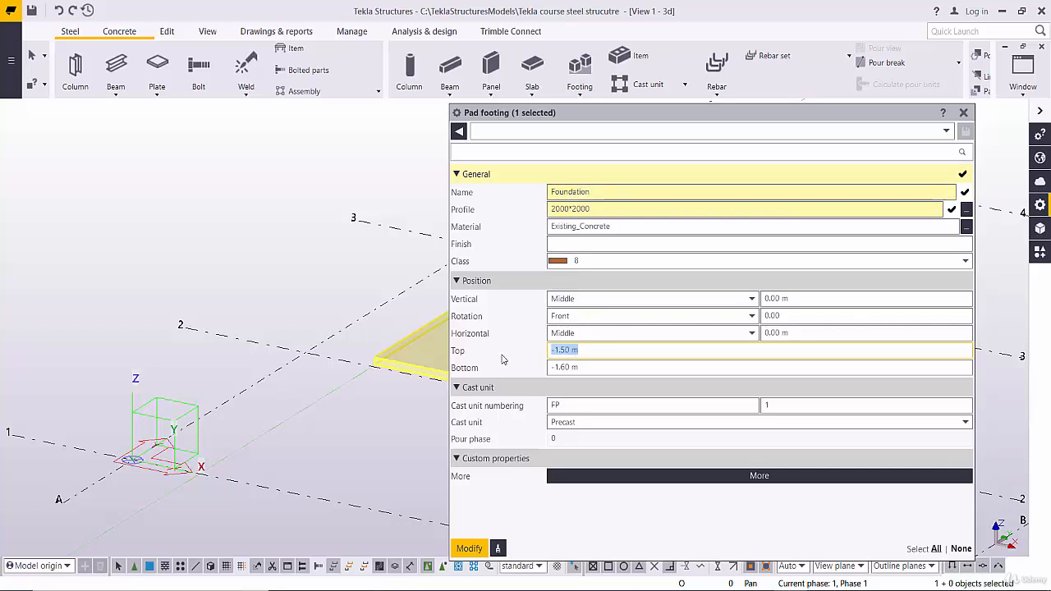
{"action": "type", "text": "0"}
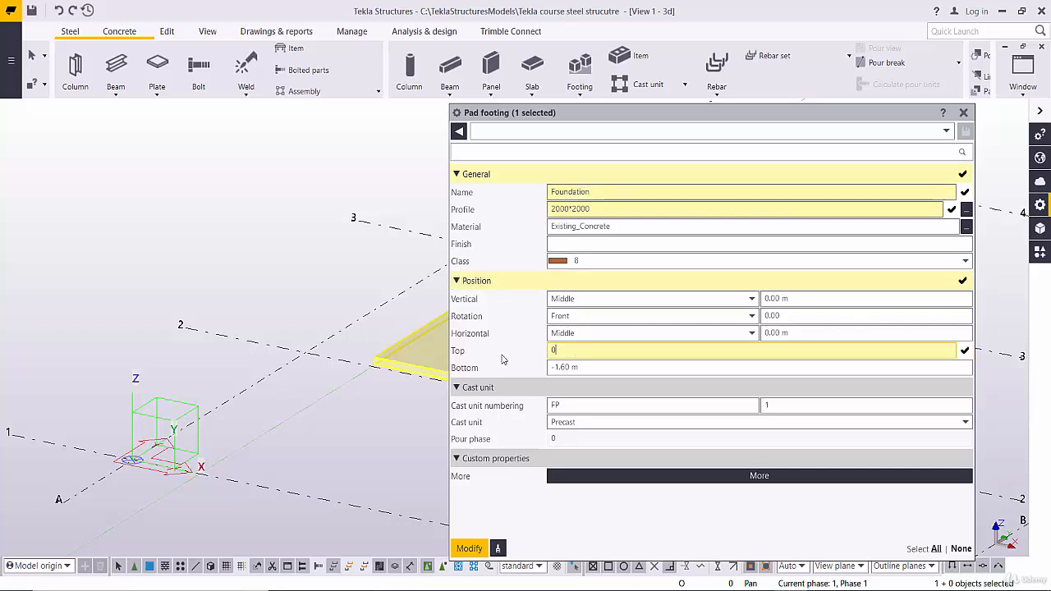
{"action": "left_click", "coordinate": [597, 367]}
{"action": "key", "text": "ctrl+a"}
{"action": "type", "text": "-1.6"}
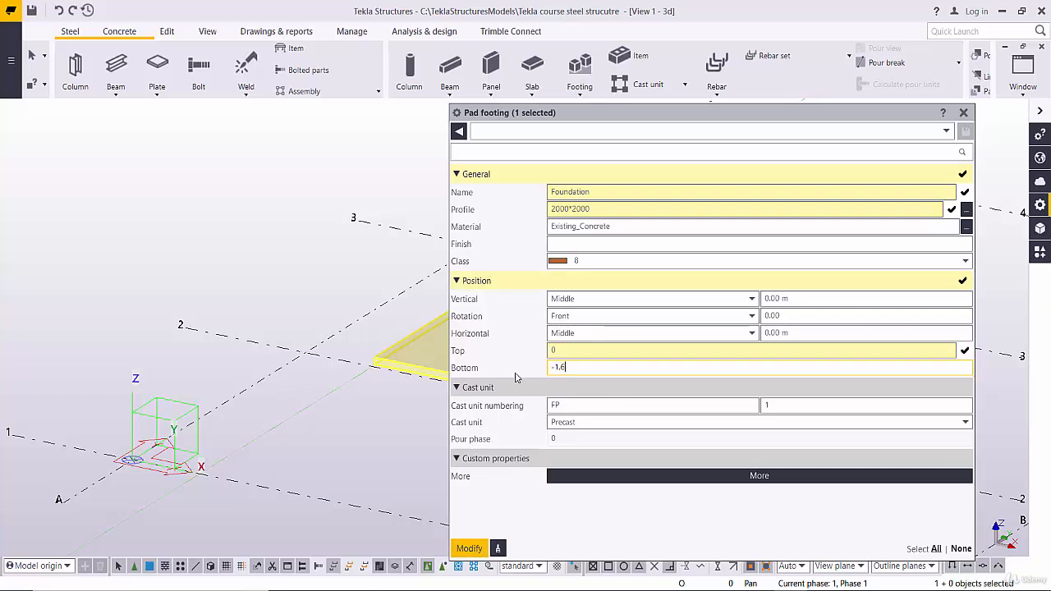
{"action": "key", "text": "BackSpace"}
{"action": "type", "text": "5"}
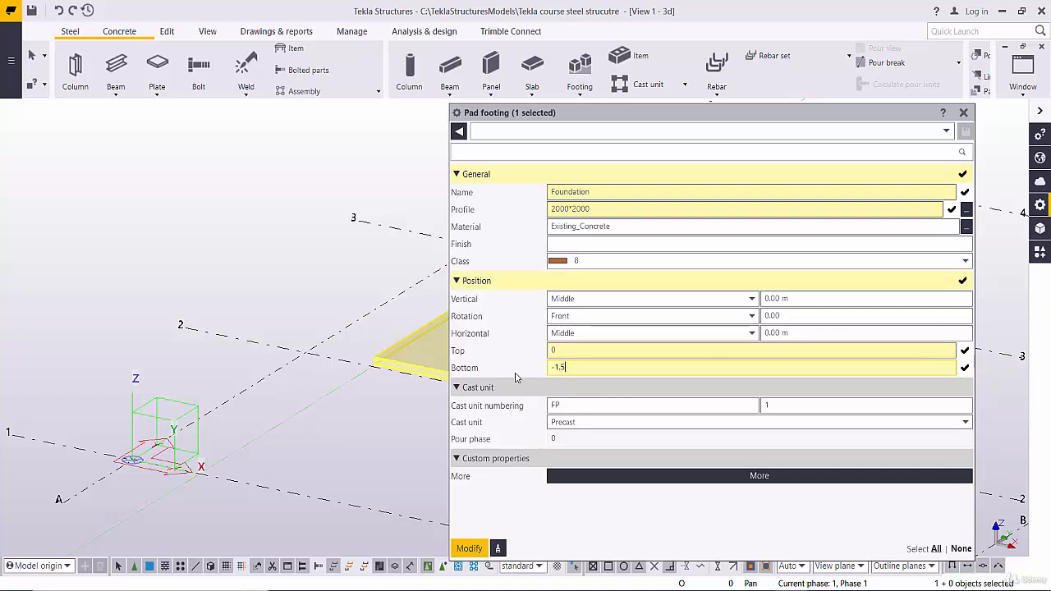
{"action": "left_click", "coordinate": [617, 242]}
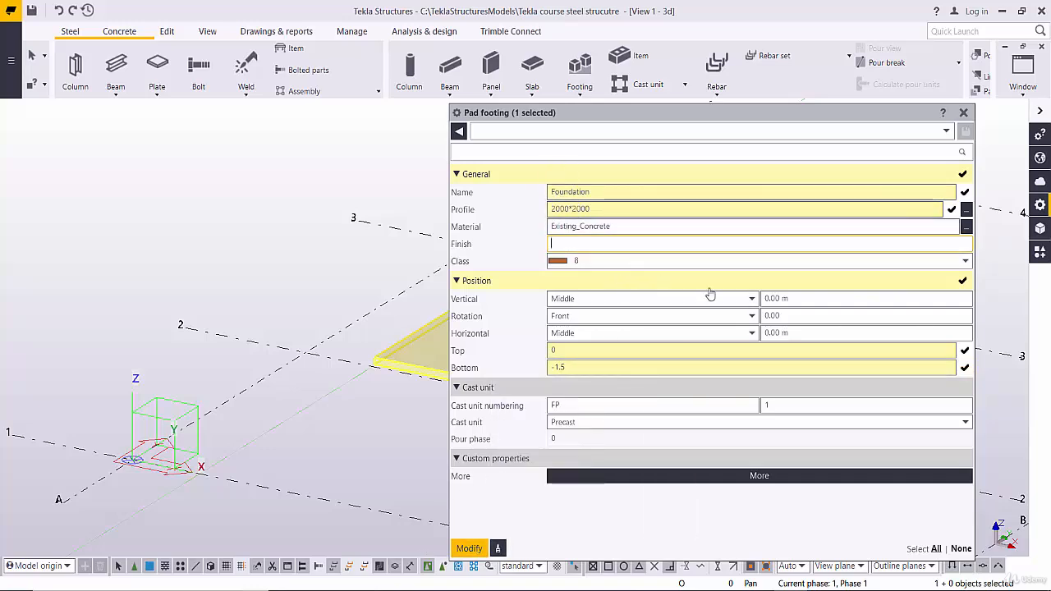
{"action": "left_click", "coordinate": [469, 549]}
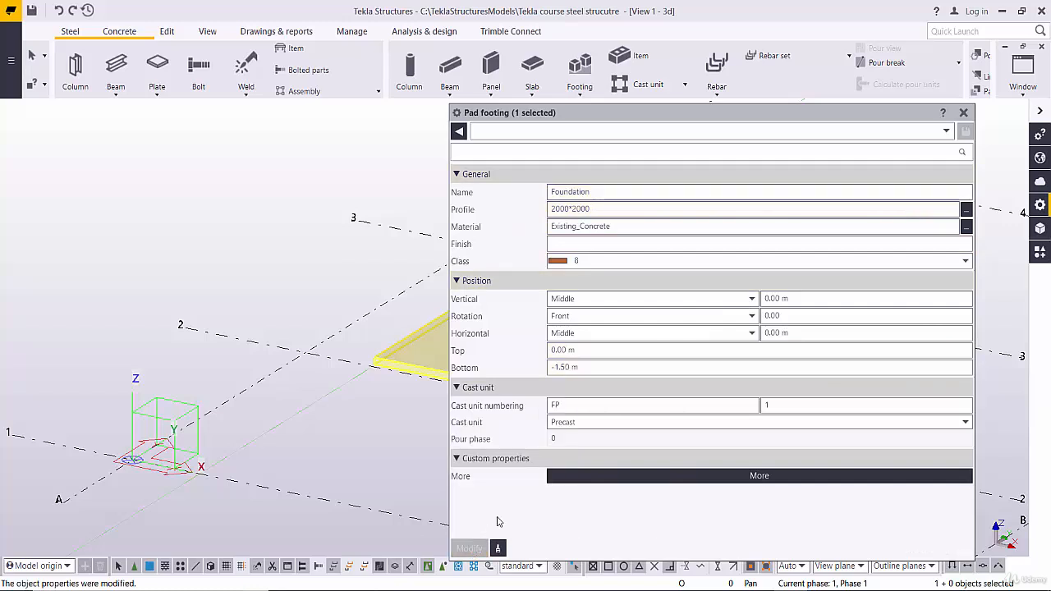
{"action": "left_click", "coordinate": [963, 113]}
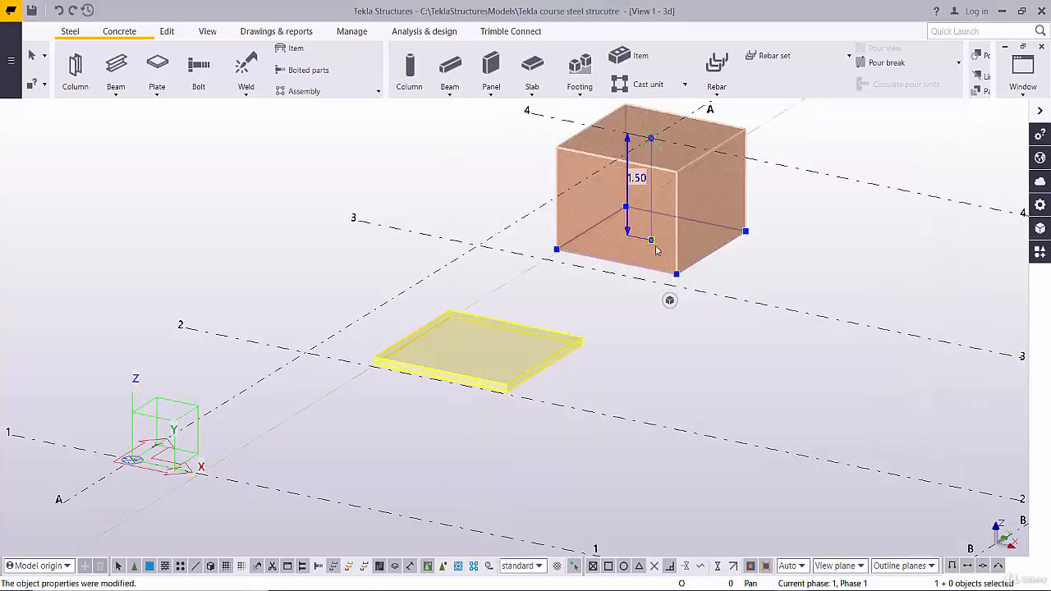
Step: Set the Foundation footing's vertical position offset to -5 m, apply the change and close its properties
{"action": "scroll", "coordinate": [620, 172], "scroll_direction": "down", "scroll_amount": 3}
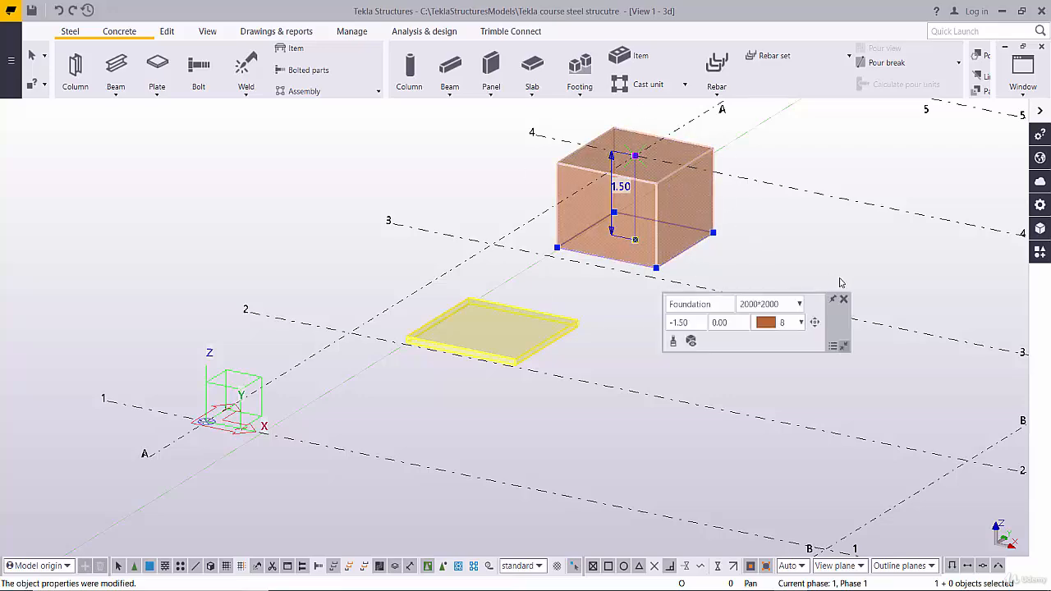
{"action": "left_click", "coordinate": [842, 302]}
{"action": "scroll", "coordinate": [378, 366], "scroll_direction": "down", "scroll_amount": 3}
{"action": "scroll", "coordinate": [394, 308], "scroll_direction": "up", "scroll_amount": 3}
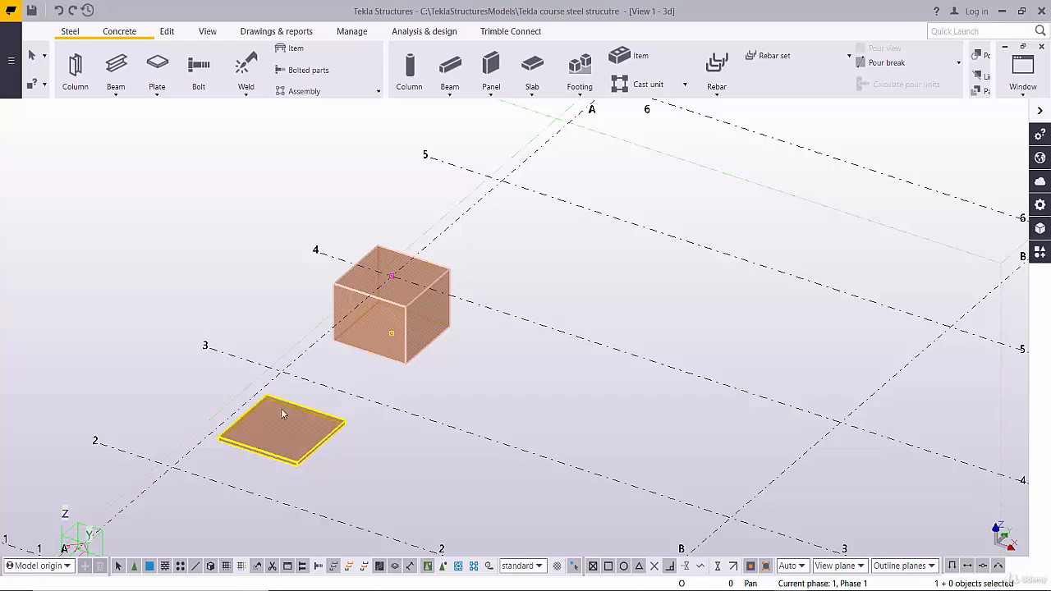
{"action": "double_click", "coordinate": [404, 340]}
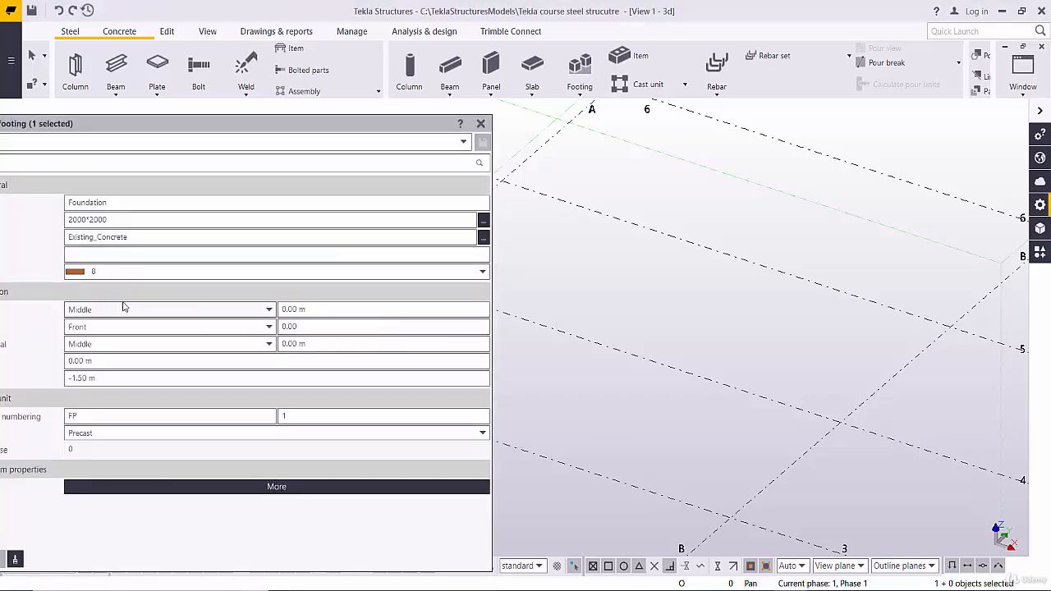
{"action": "left_click_drag", "start_coordinate": [164, 124], "coordinate": [158, 309]}
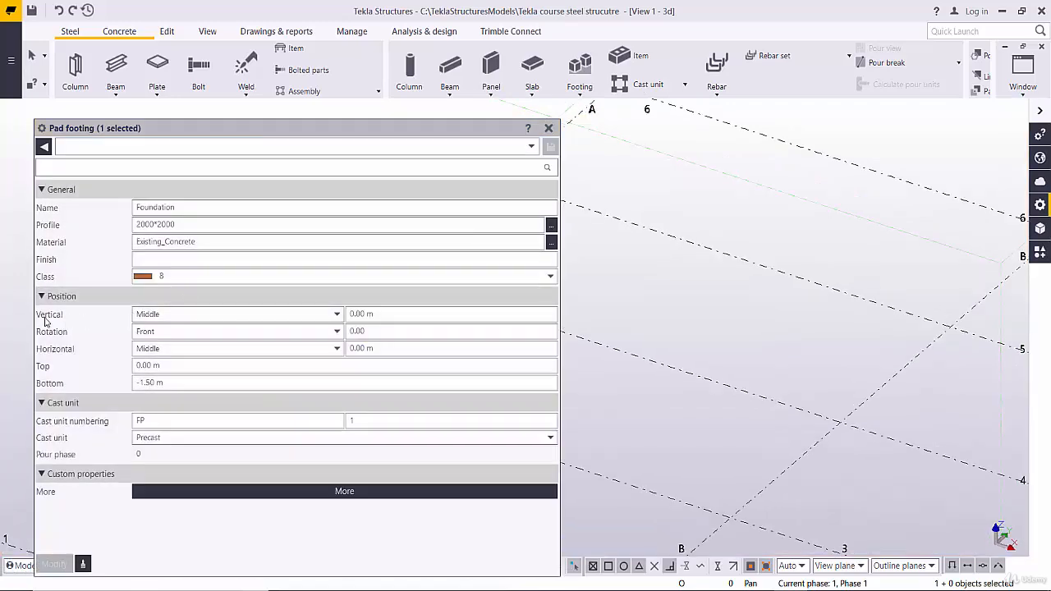
{"action": "left_click", "coordinate": [362, 314]}
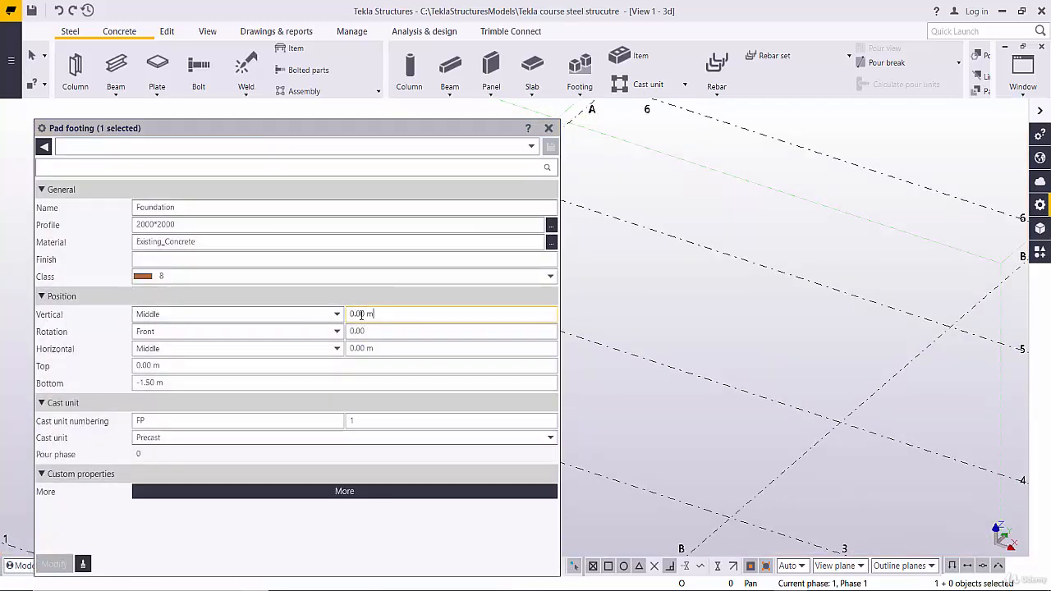
{"action": "left_click_drag", "start_coordinate": [361, 314], "coordinate": [317, 319]}
{"action": "type", "text": "-5"}
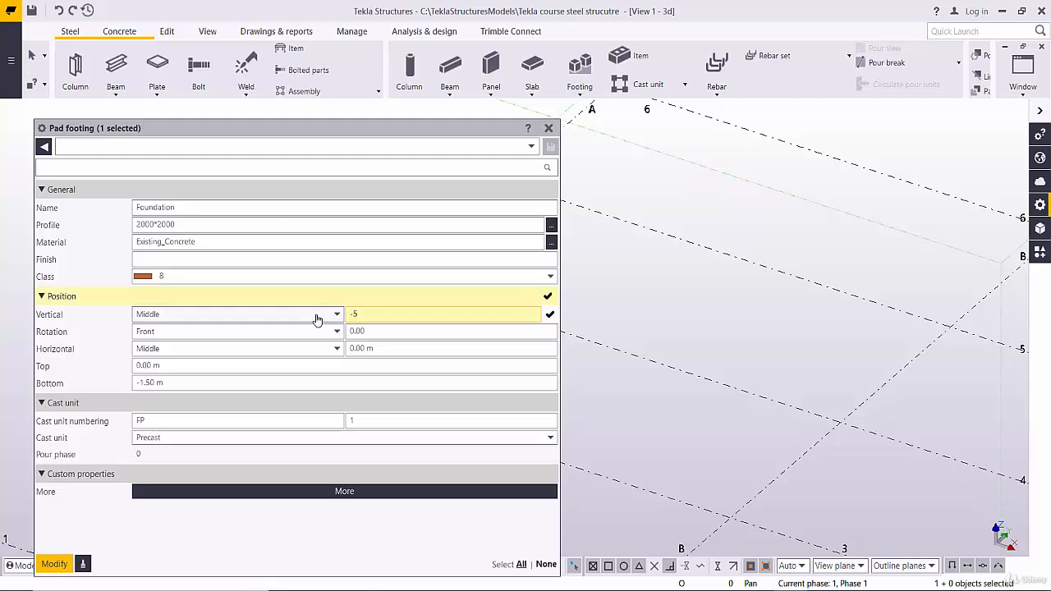
{"action": "left_click", "coordinate": [54, 564]}
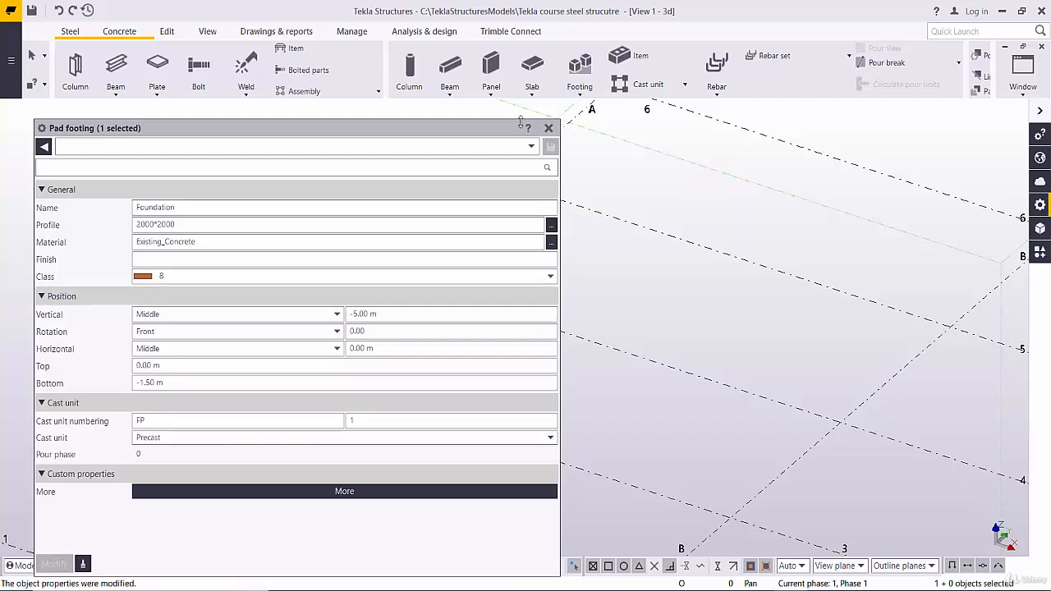
{"action": "left_click", "coordinate": [548, 128]}
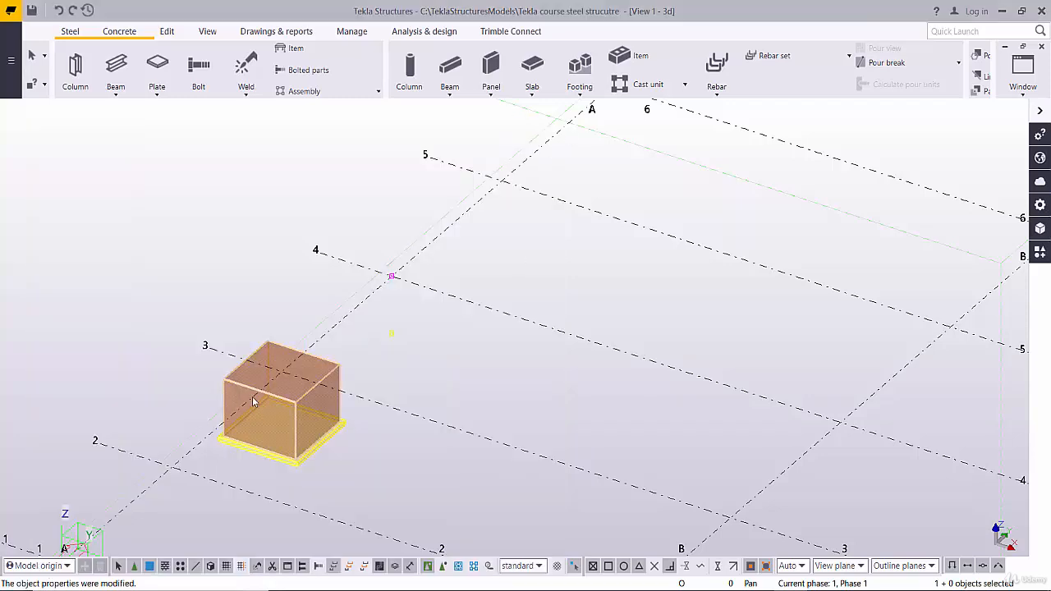
Step: Open the GRID 3 view from the list of visible views
{"action": "middle_click_drag", "start_coordinate": [254, 401], "coordinate": [405, 312]}
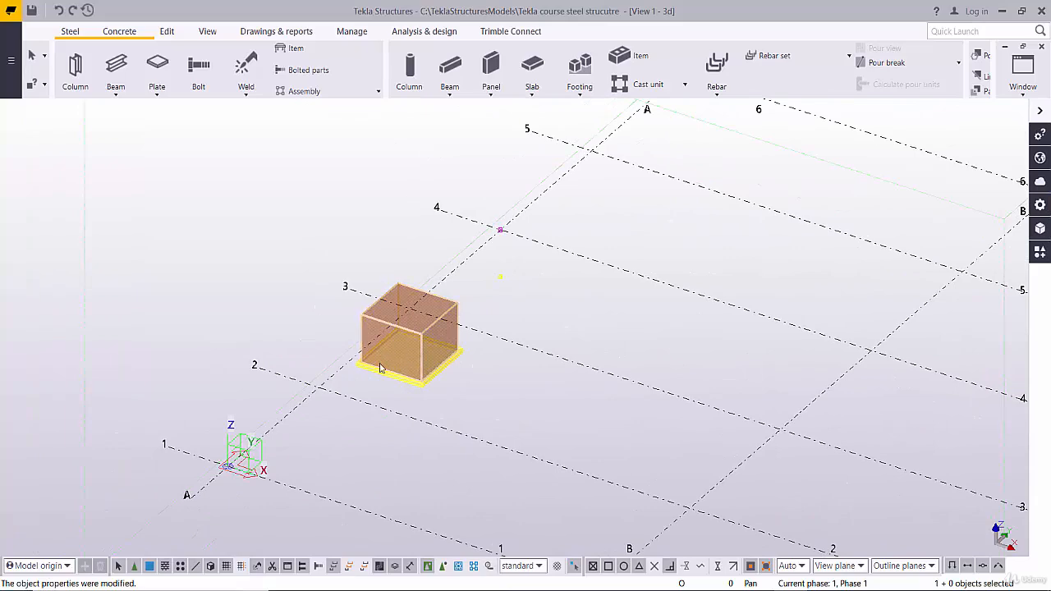
{"action": "scroll", "coordinate": [380, 367], "scroll_direction": "up", "scroll_amount": 3}
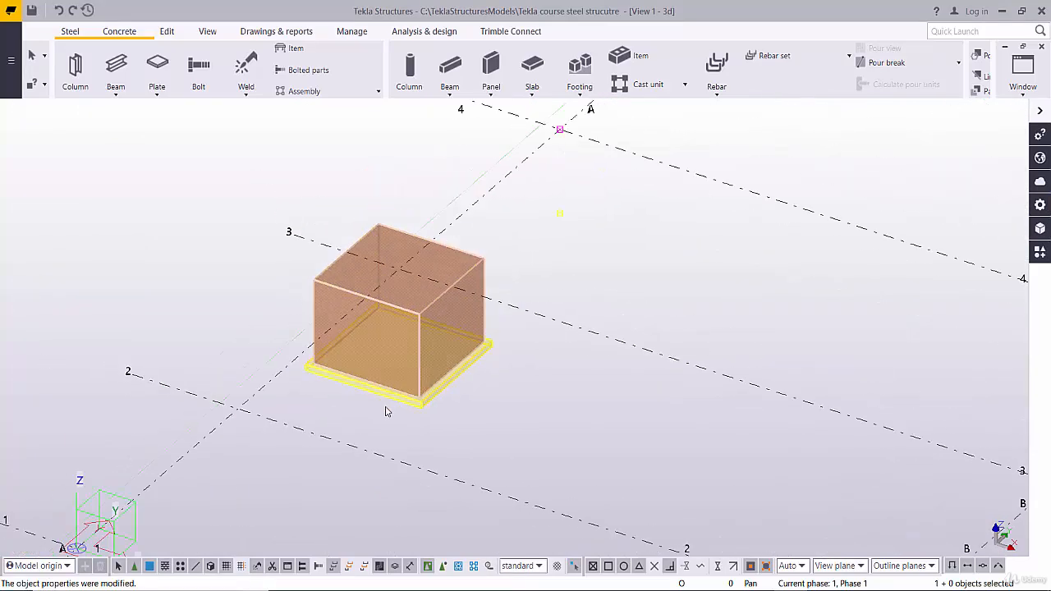
{"action": "key", "text": "ctrl+i"}
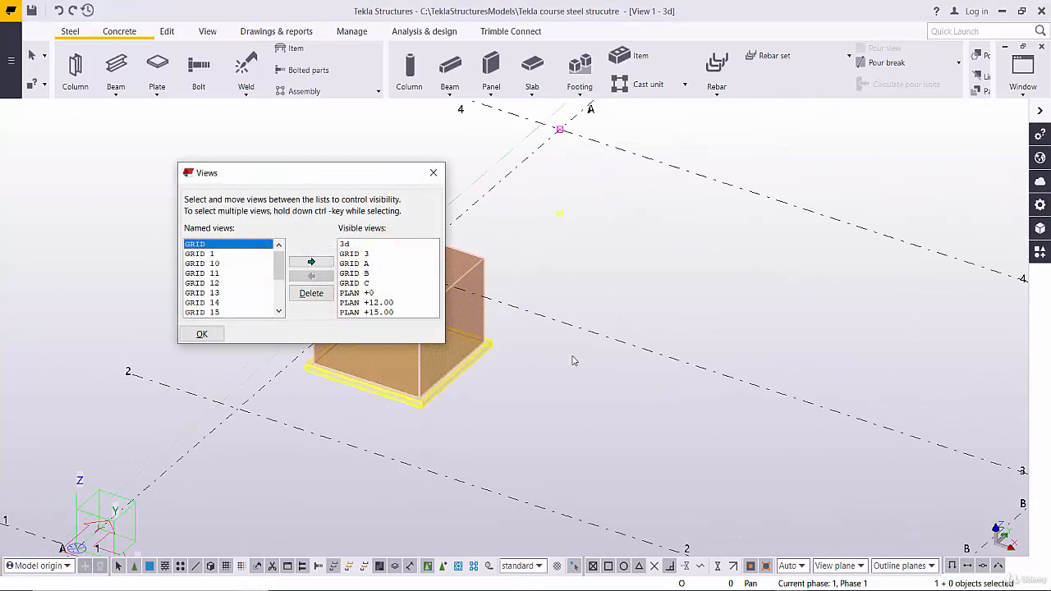
{"action": "double_click", "coordinate": [357, 255]}
{"action": "left_click", "coordinate": [434, 172]}
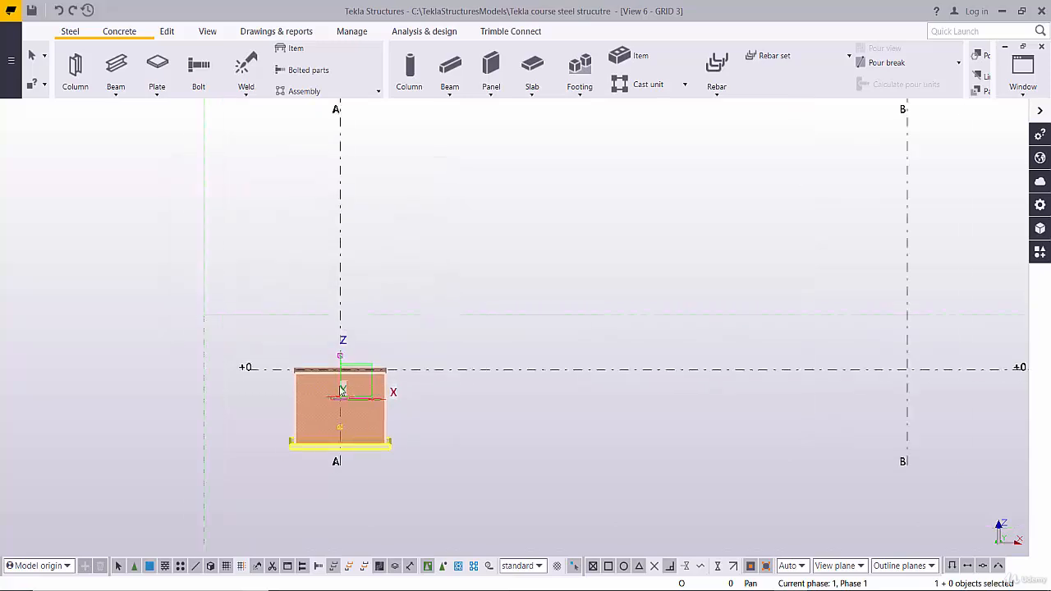
Step: Examine how the Foundation footing sits on the blinding pad and against level +0, from the front and at an angle
{"action": "scroll", "coordinate": [341, 389], "scroll_direction": "up", "scroll_amount": 6}
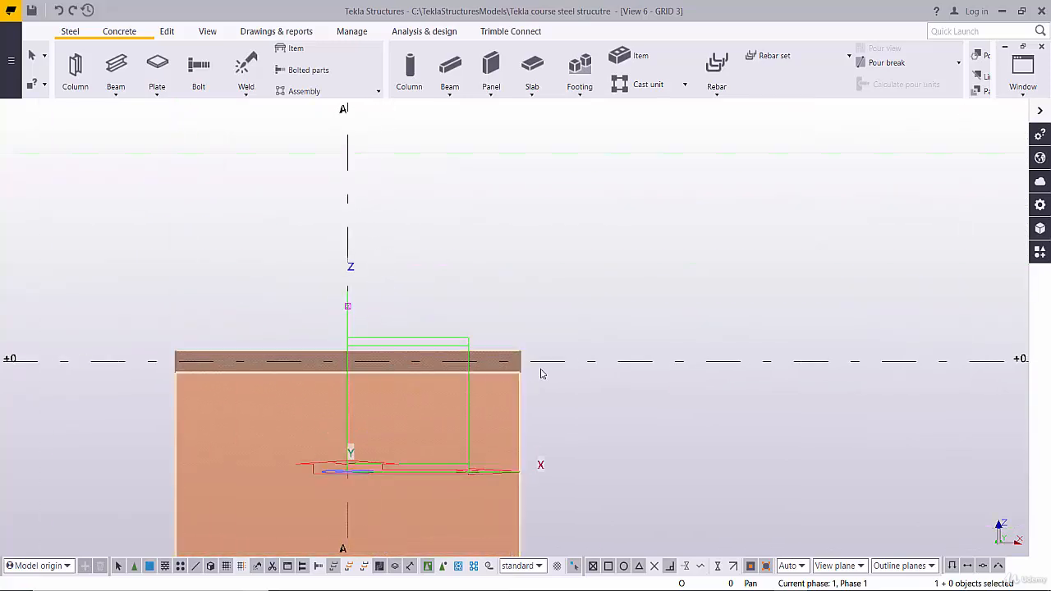
{"action": "scroll", "coordinate": [540, 374], "scroll_direction": "up", "scroll_amount": 5}
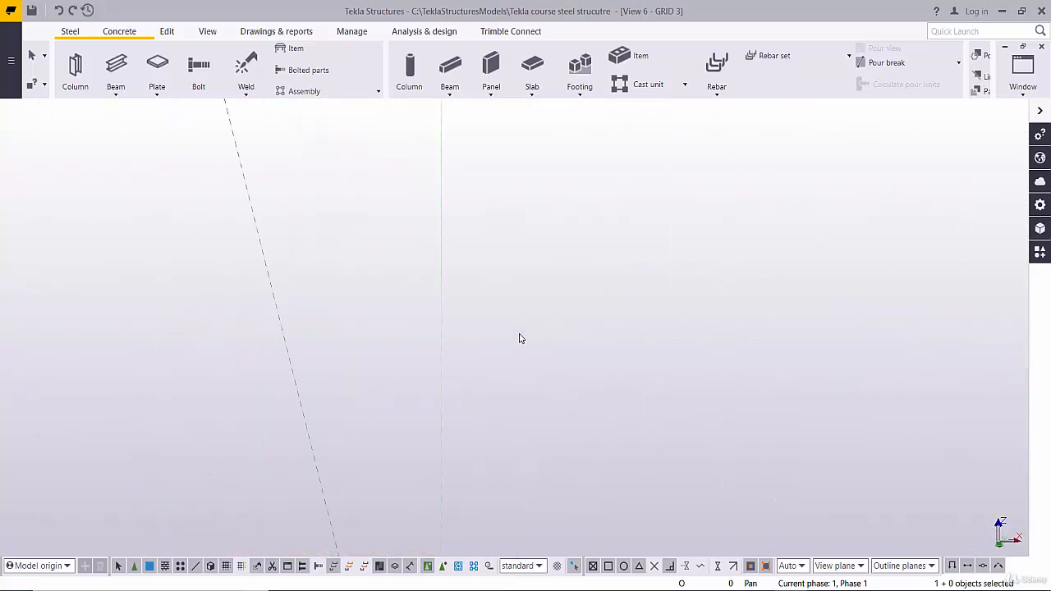
{"action": "scroll", "coordinate": [516, 328], "scroll_direction": "down", "scroll_amount": 4}
{"action": "middle_click_drag", "start_coordinate": [476, 174], "coordinate": [500, 350]}
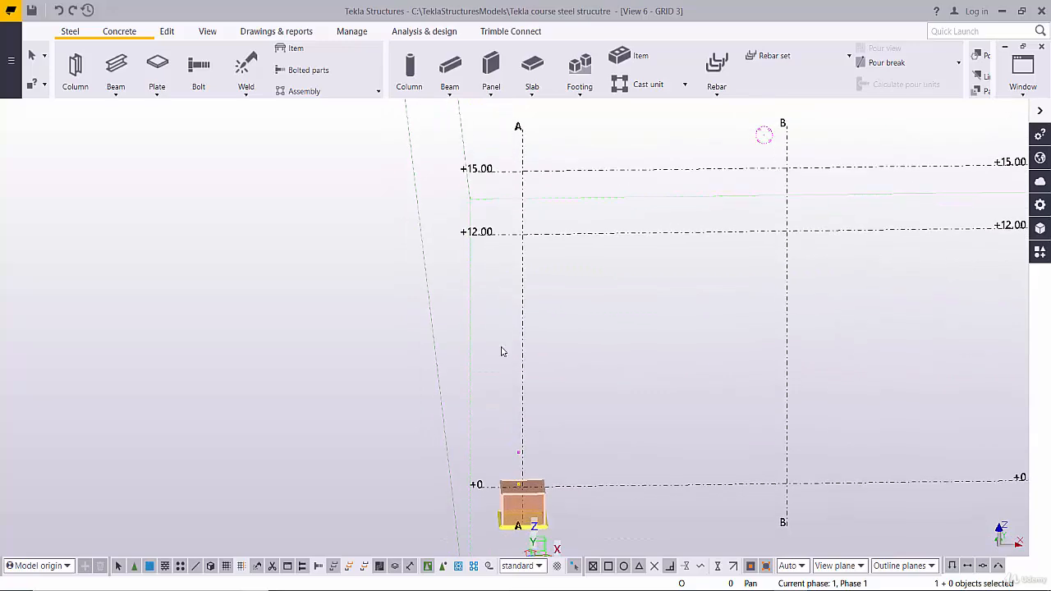
{"action": "scroll", "coordinate": [516, 458], "scroll_direction": "up", "scroll_amount": 2}
{"action": "middle_click_drag", "start_coordinate": [519, 505], "coordinate": [482, 436]}
{"action": "scroll", "coordinate": [482, 436], "scroll_direction": "up", "scroll_amount": 1}
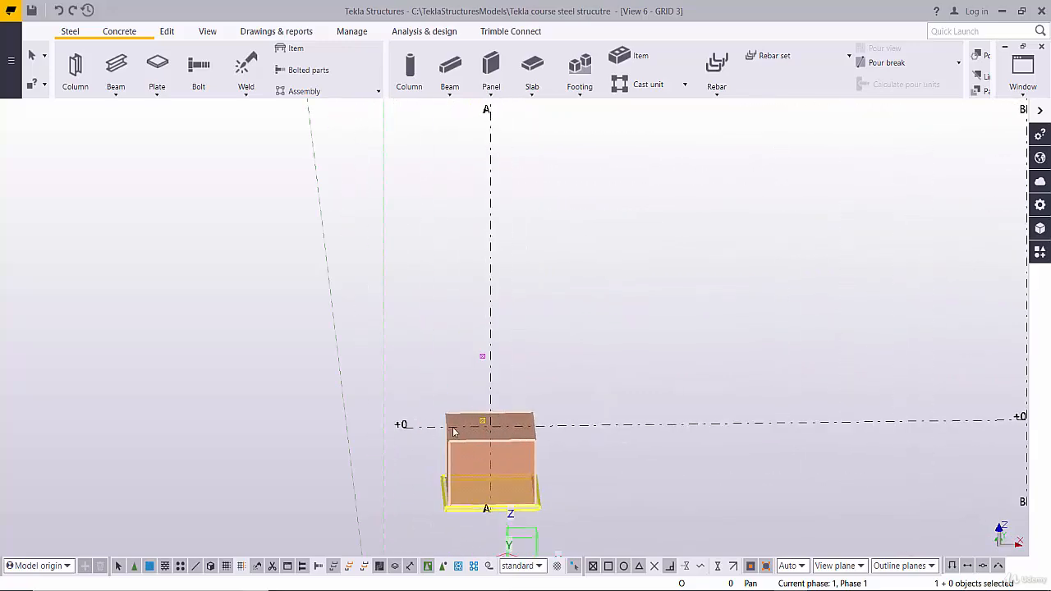
{"action": "scroll", "coordinate": [453, 432], "scroll_direction": "up", "scroll_amount": 6}
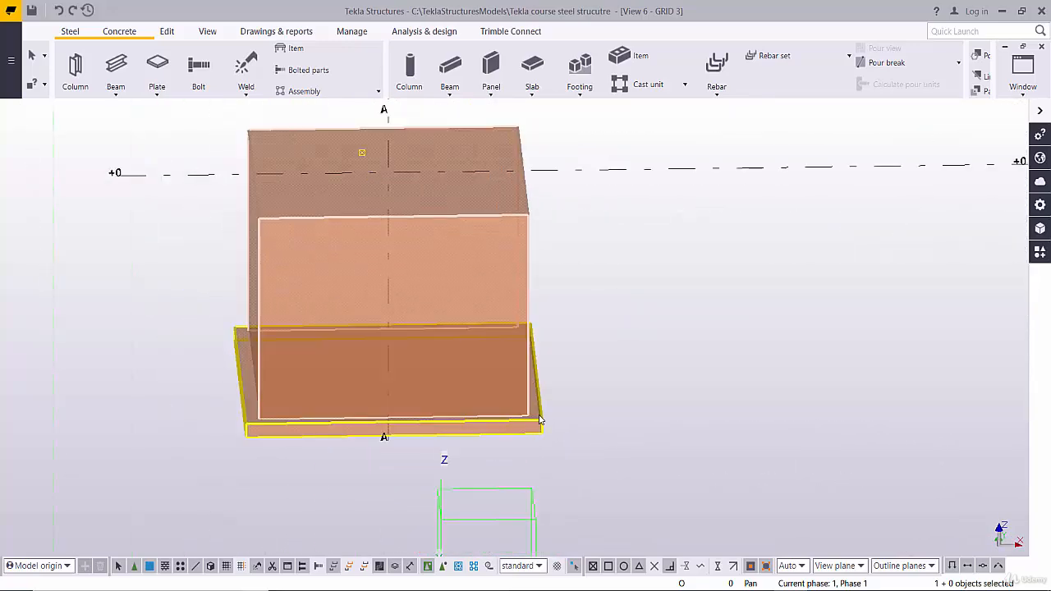
{"action": "scroll", "coordinate": [539, 420], "scroll_direction": "up", "scroll_amount": 2}
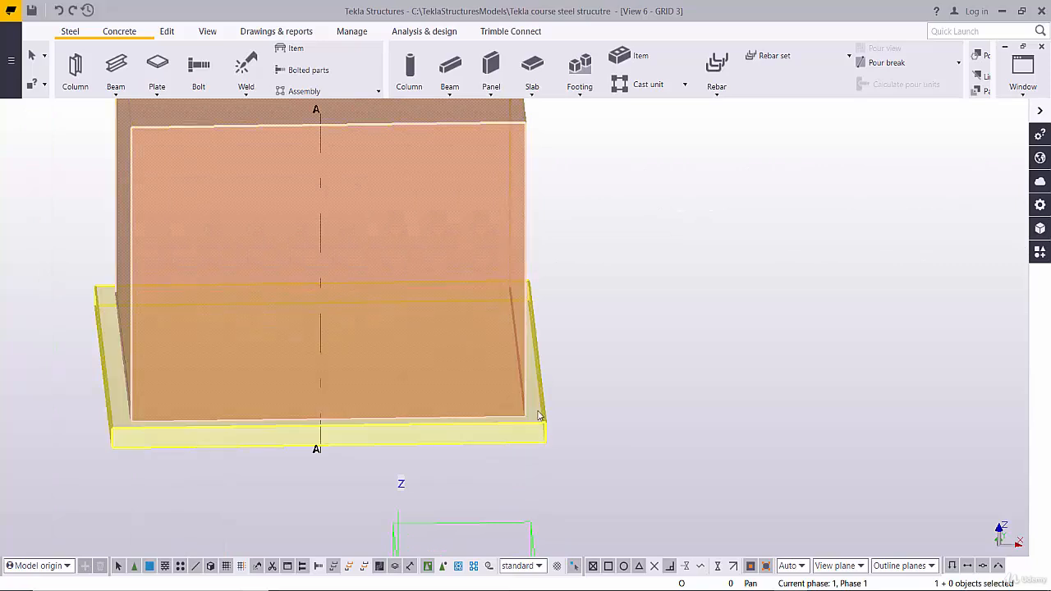
{"action": "scroll", "coordinate": [533, 444], "scroll_direction": "down", "scroll_amount": 5}
{"action": "scroll", "coordinate": [520, 446], "scroll_direction": "down", "scroll_amount": 1}
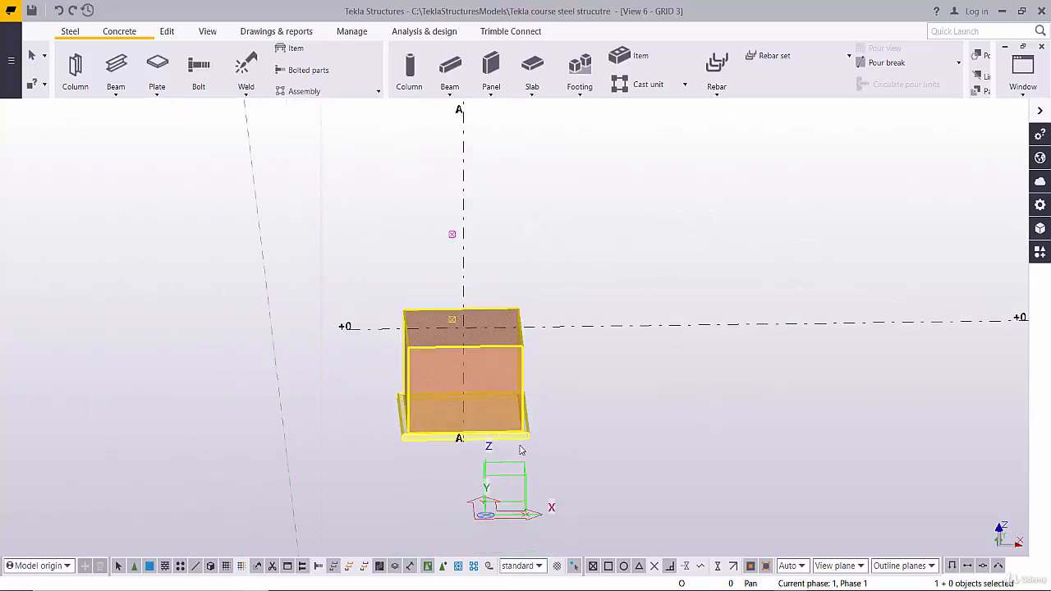
{"action": "middle_click_drag", "start_coordinate": [551, 446], "coordinate": [515, 446]}
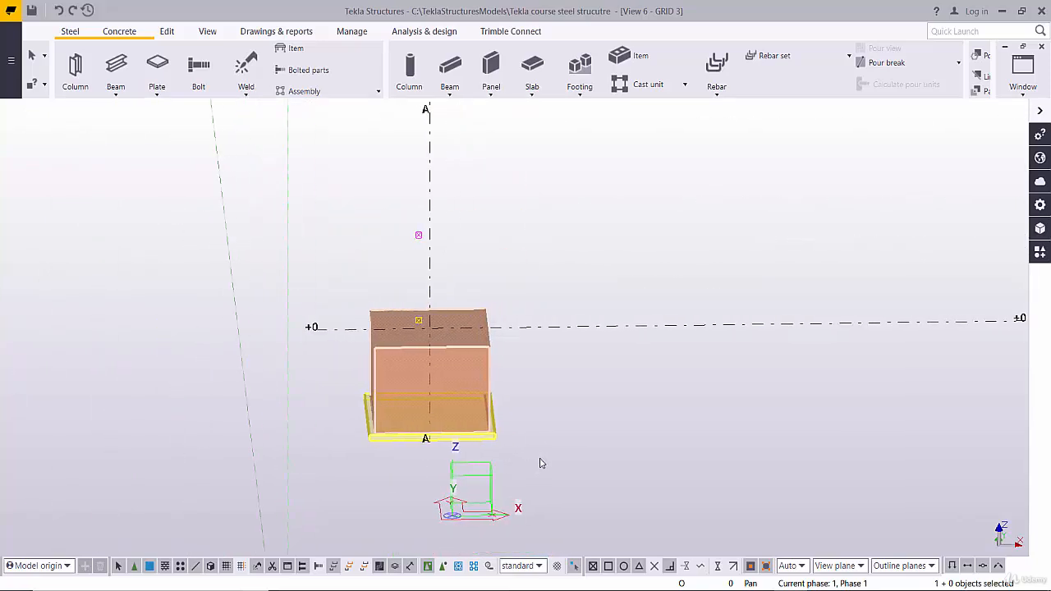
{"action": "middle_click_drag", "start_coordinate": [610, 452], "coordinate": [479, 462], "text": "ctrl"}
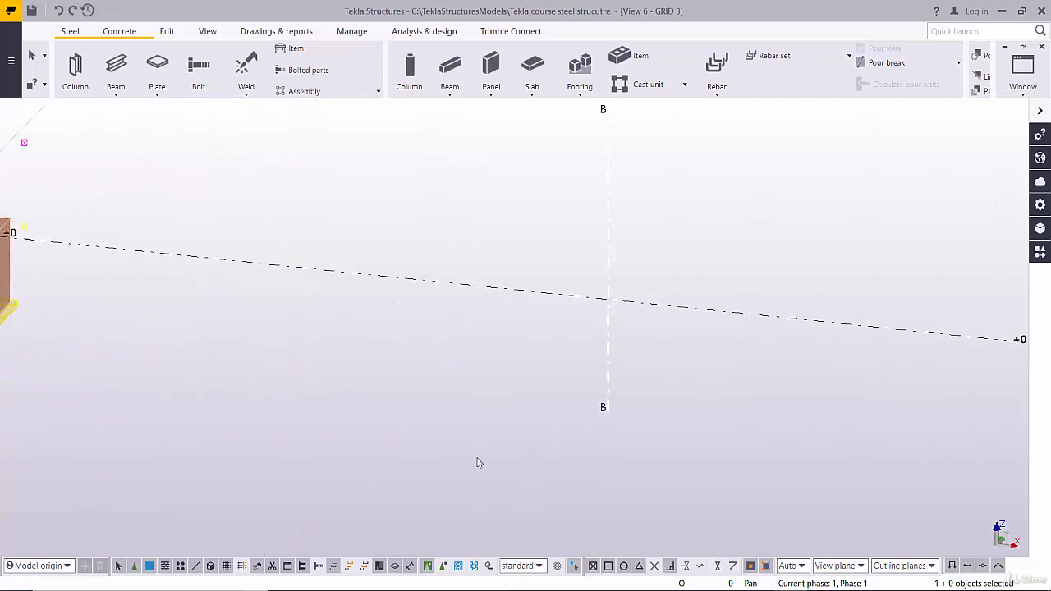
{"action": "middle_click_drag", "start_coordinate": [357, 328], "coordinate": [638, 380]}
{"action": "scroll", "coordinate": [492, 382], "scroll_direction": "up", "scroll_amount": 2}
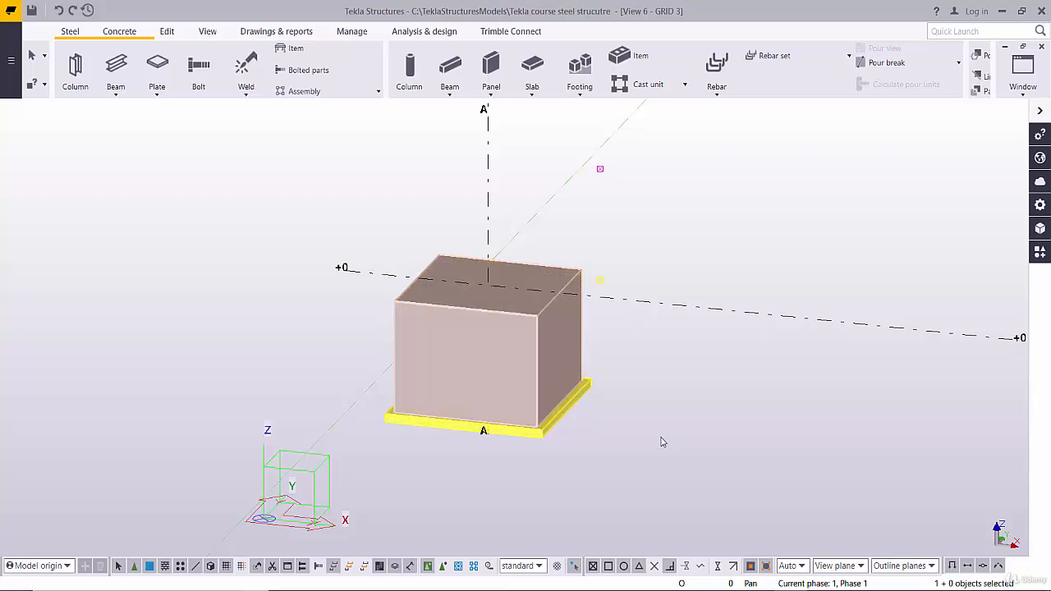
Step: Try the wireframe and solid representations of the parts, finishing with the shaded wireframe representation
{"action": "key", "text": "ctrl+1"}
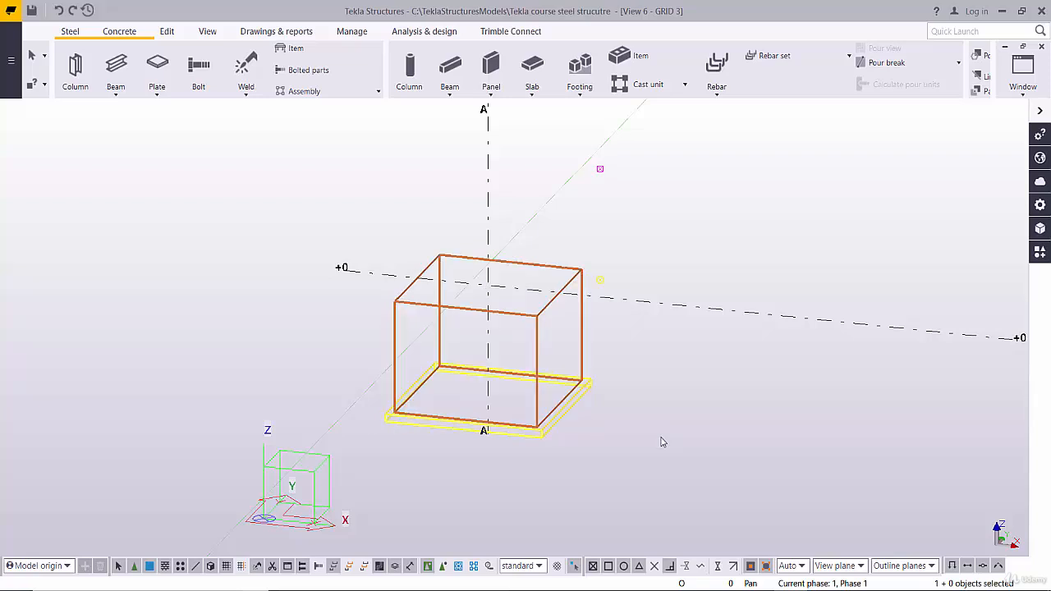
{"action": "key", "text": "ctrl+2"}
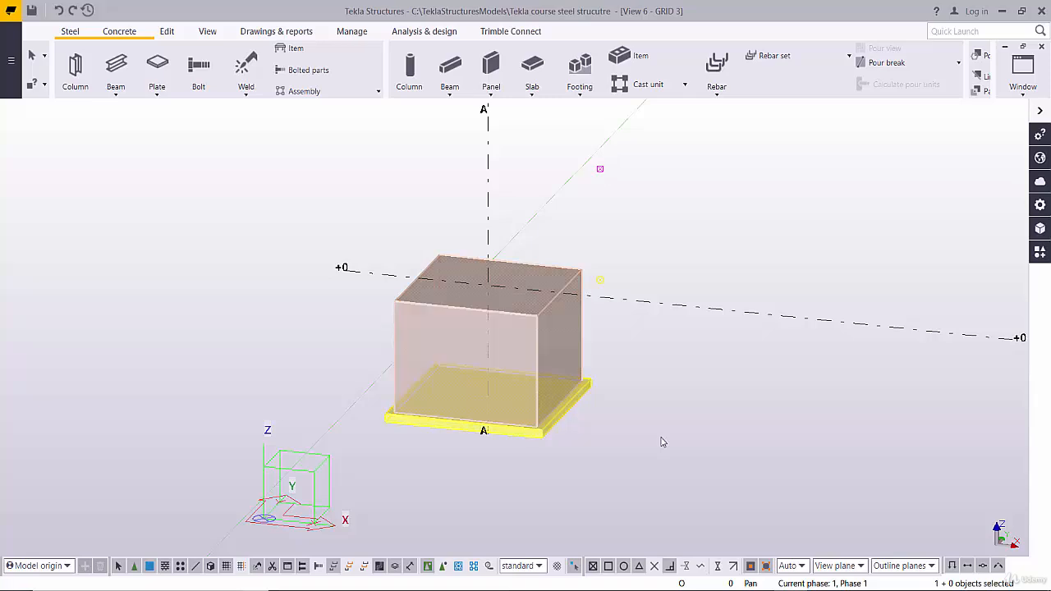
{"action": "key", "text": "ctrl+4"}
{"action": "key", "text": "ctrl+4"}
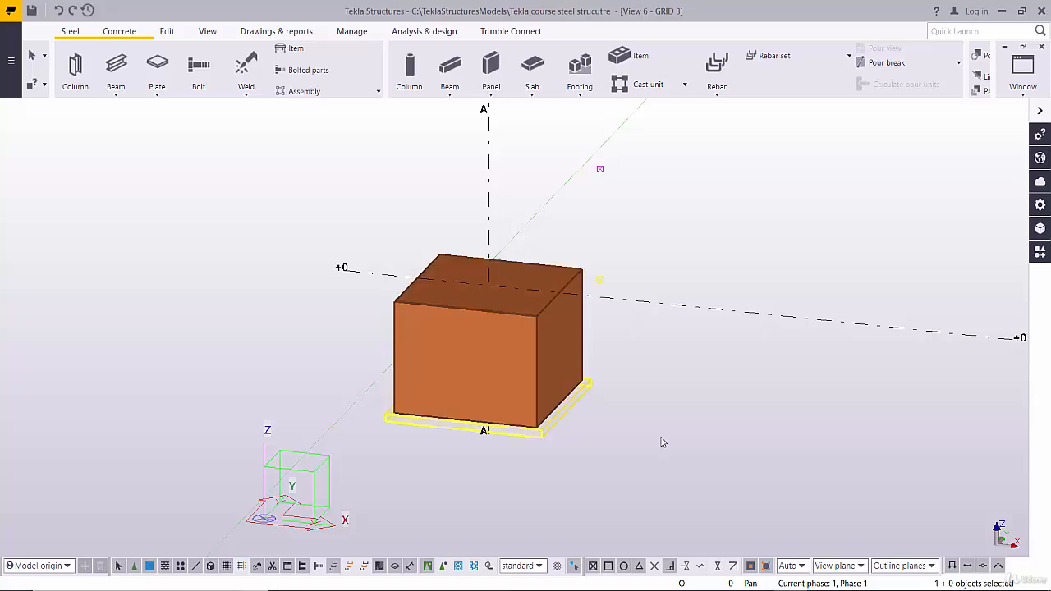
{"action": "key", "text": "ctrl+6"}
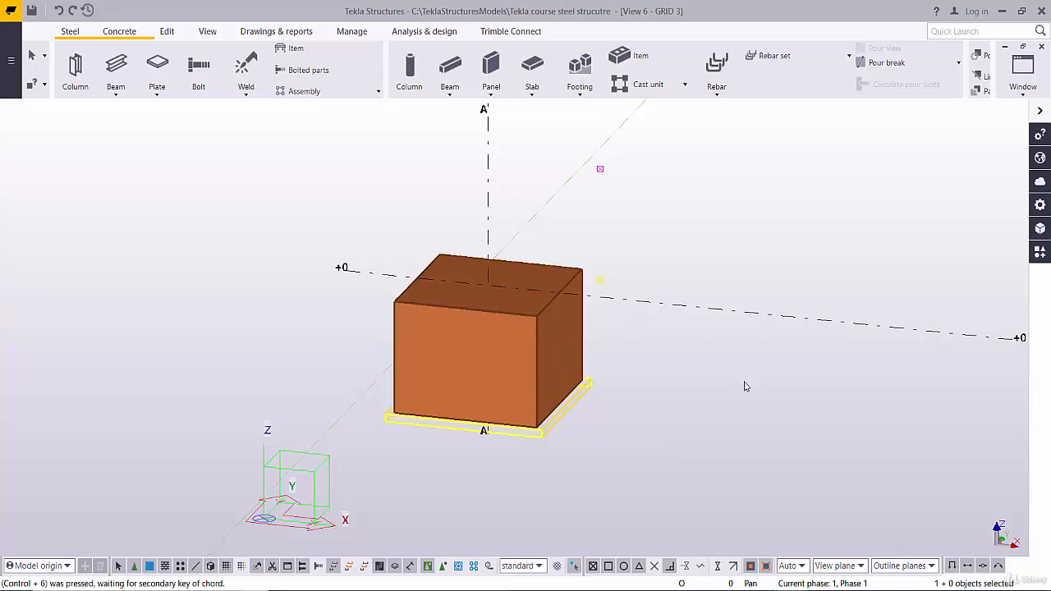
{"action": "key", "text": "ctrl+2"}
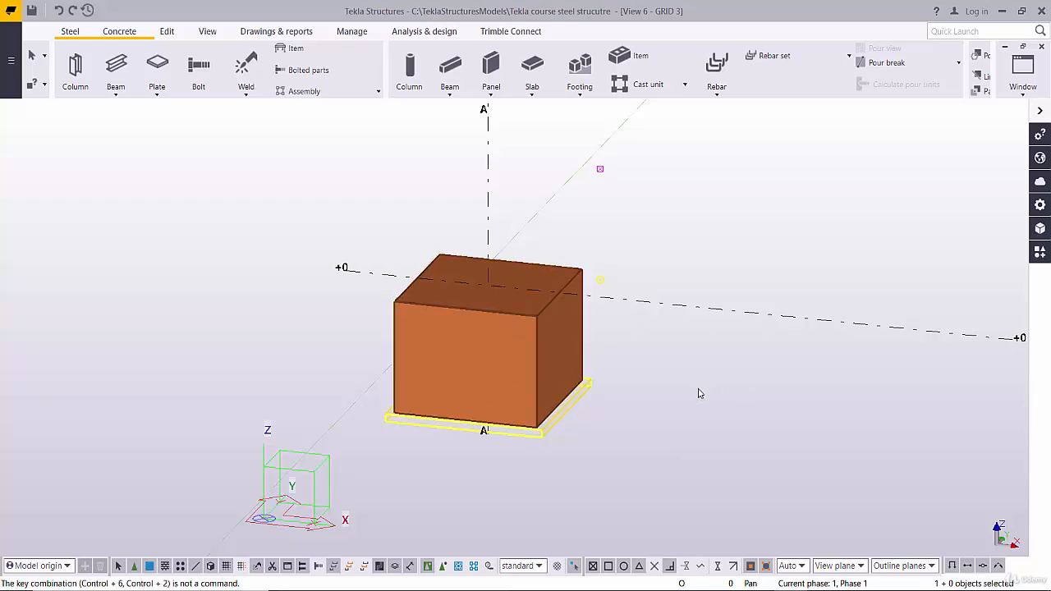
{"action": "key", "text": "ctrl+2"}
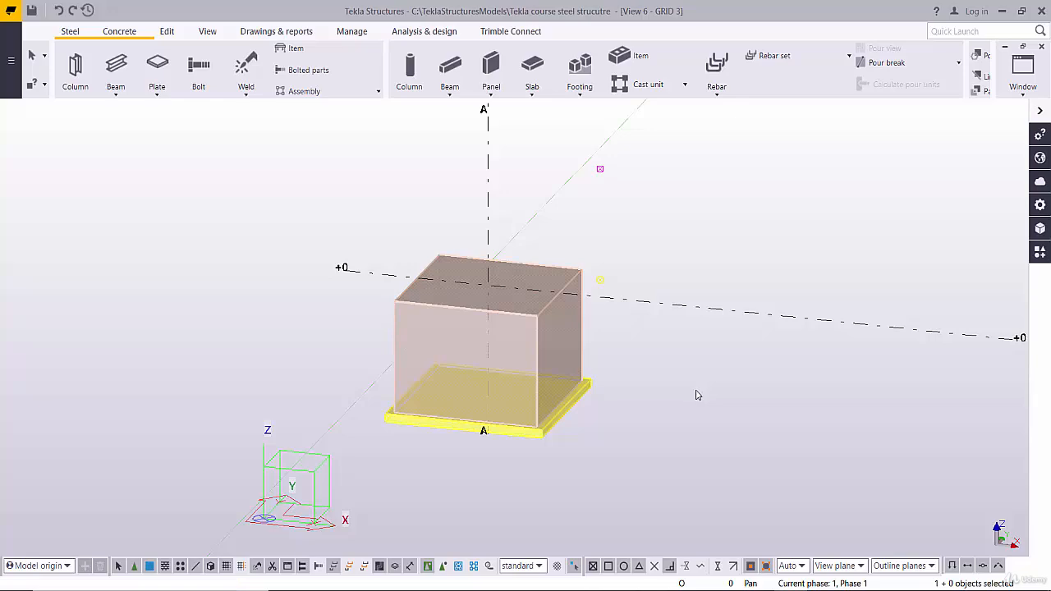
Step: Examine the footing's position against grid lines A to C and levels +0, +12.00 and +15.00
{"action": "scroll", "coordinate": [488, 385], "scroll_direction": "down", "scroll_amount": 2}
{"action": "middle_click_drag", "start_coordinate": [665, 229], "coordinate": [514, 413]}
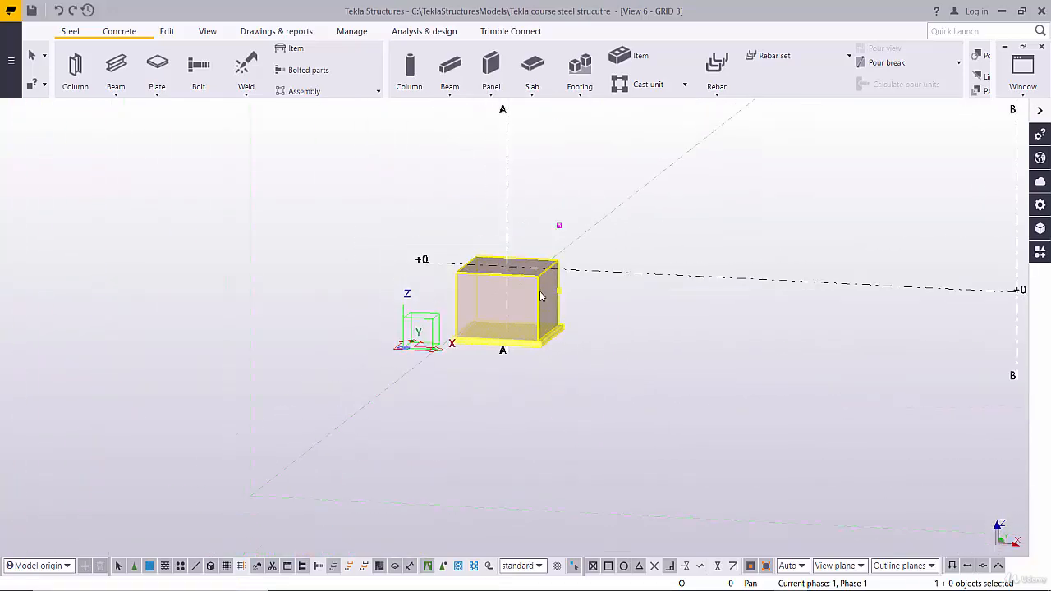
{"action": "mouse_move", "coordinate": [546, 278]}
{"action": "middle_mouse_down", "text": "ctrl"}
{"action": "mouse_move", "coordinate": [586, 274]}
{"action": "mouse_move", "coordinate": [545, 277]}
{"action": "mouse_move", "coordinate": [559, 292]}
{"action": "middle_mouse_up", "text": "ctrl"}
{"action": "scroll", "coordinate": [642, 299], "scroll_direction": "down", "scroll_amount": 5}
{"action": "middle_click_drag", "start_coordinate": [709, 292], "coordinate": [599, 439]}
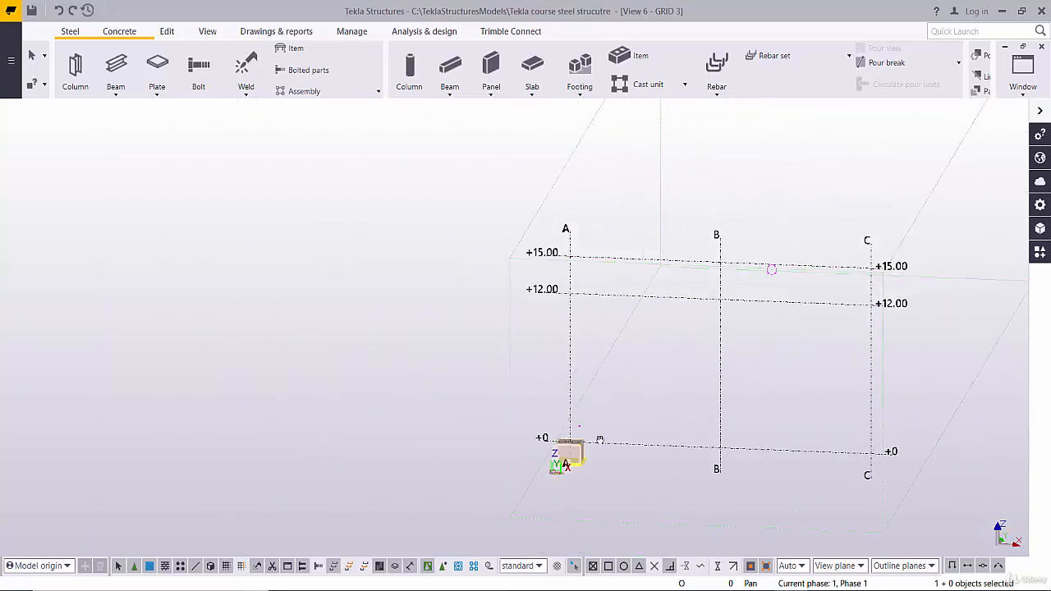
{"action": "scroll", "coordinate": [594, 437], "scroll_direction": "down", "scroll_amount": 2}
{"action": "scroll", "coordinate": [704, 327], "scroll_direction": "up", "scroll_amount": 2}
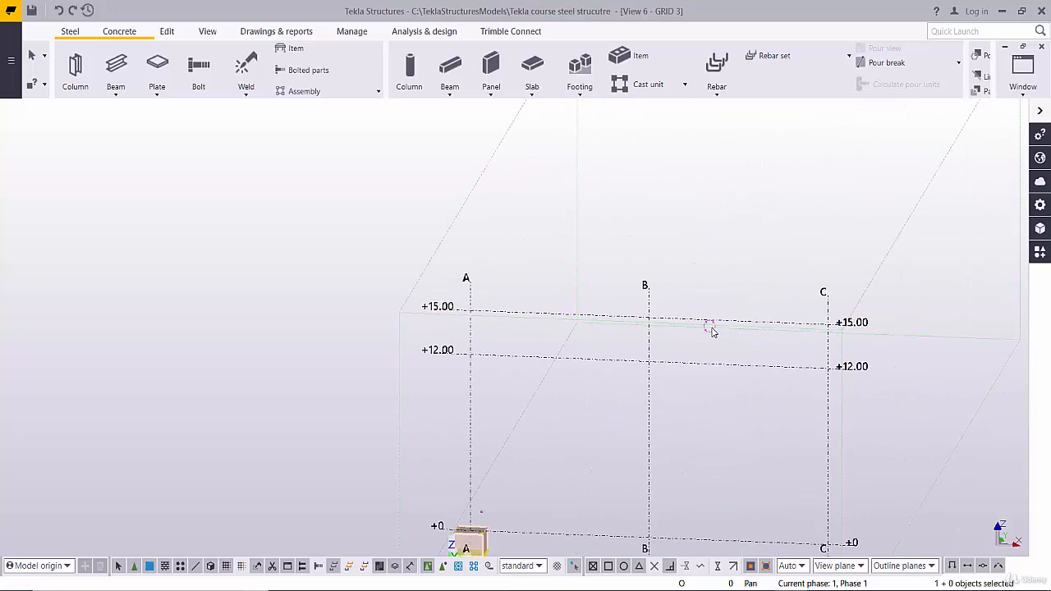
Step: Set the view's rotation point where grid line A meets level +0, and examine the footing and pad from several angles
{"action": "scroll", "coordinate": [421, 509], "scroll_direction": "up", "scroll_amount": 2}
{"action": "middle_click_drag", "start_coordinate": [497, 523], "coordinate": [504, 383]}
{"action": "scroll", "coordinate": [504, 383], "scroll_direction": "up", "scroll_amount": 2}
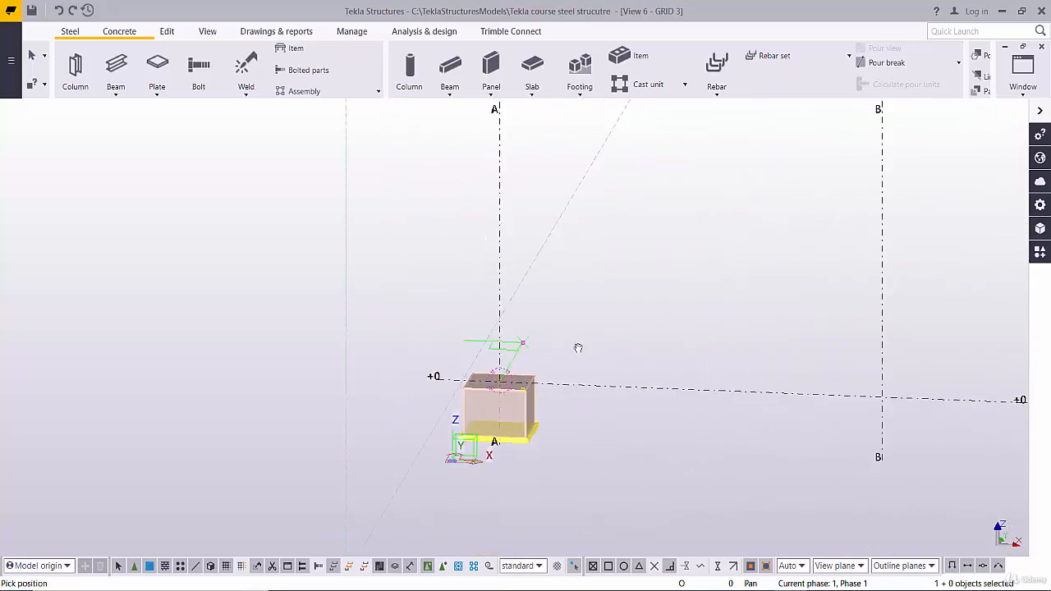
{"action": "middle_click_drag", "start_coordinate": [527, 396], "coordinate": [752, 225], "text": "ctrl"}
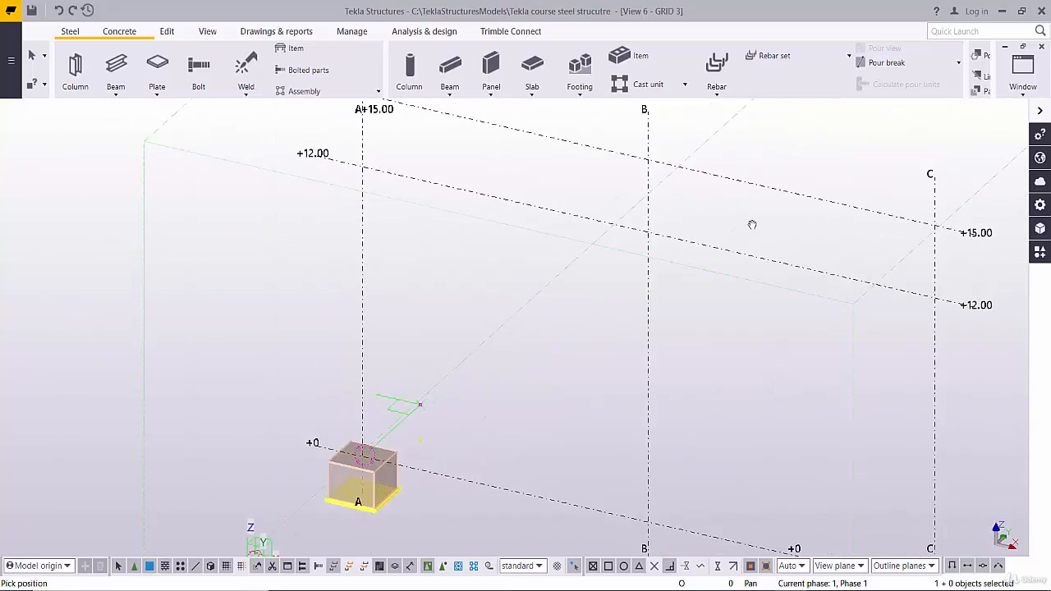
{"action": "middle_click_drag", "start_coordinate": [827, 217], "coordinate": [867, 141], "text": "ctrl"}
{"action": "scroll", "coordinate": [493, 400], "scroll_direction": "up", "scroll_amount": 6}
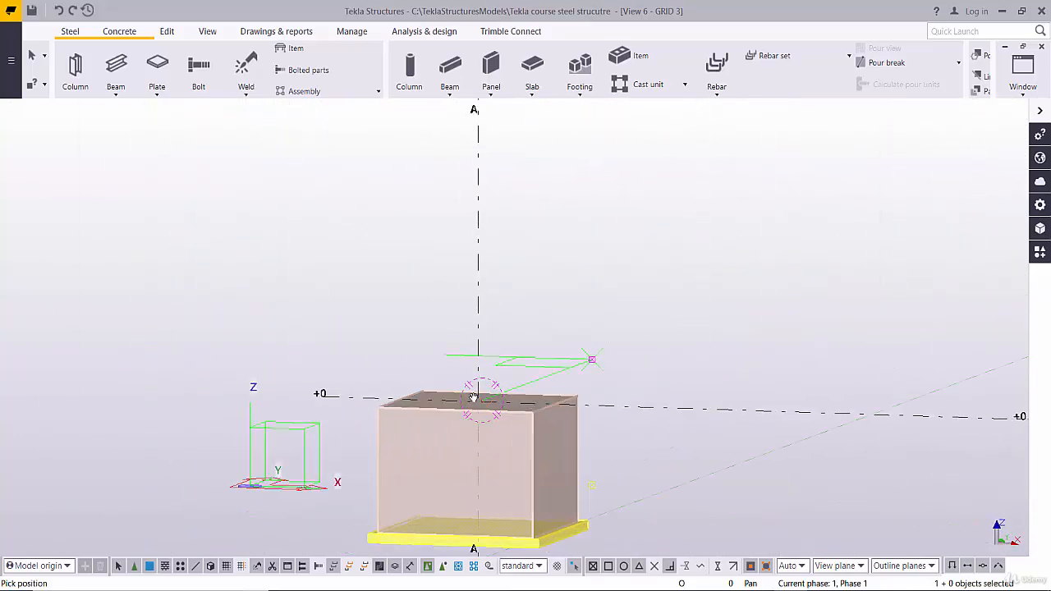
{"action": "scroll", "coordinate": [496, 384], "scroll_direction": "up", "scroll_amount": 1}
{"action": "scroll", "coordinate": [492, 394], "scroll_direction": "down", "scroll_amount": 5}
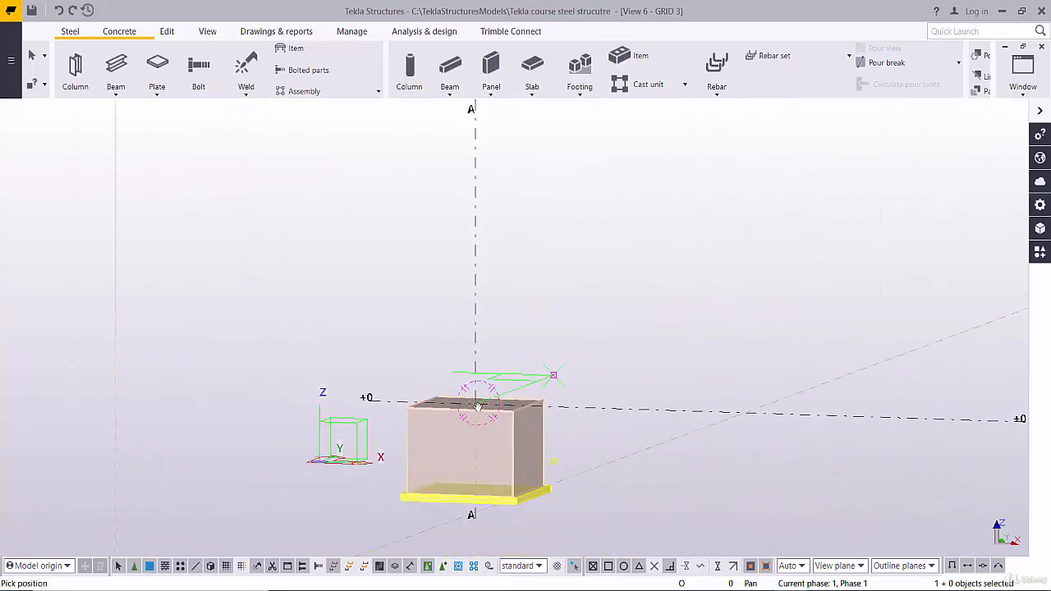
{"action": "scroll", "coordinate": [474, 413], "scroll_direction": "up", "scroll_amount": 2}
{"action": "middle_click_drag", "start_coordinate": [475, 413], "coordinate": [515, 453], "text": "ctrl"}
{"action": "scroll", "coordinate": [515, 454], "scroll_direction": "down", "scroll_amount": 8}
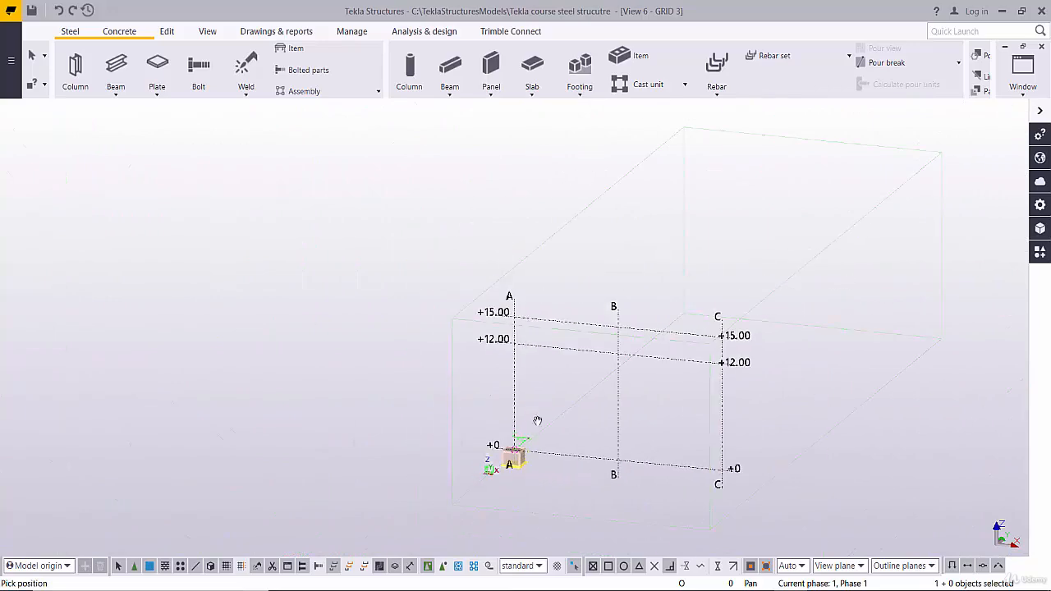
{"action": "scroll", "coordinate": [524, 457], "scroll_direction": "up", "scroll_amount": 3}
{"action": "scroll", "coordinate": [524, 457], "scroll_direction": "up", "scroll_amount": 3}
{"action": "scroll", "coordinate": [482, 432], "scroll_direction": "up", "scroll_amount": 2}
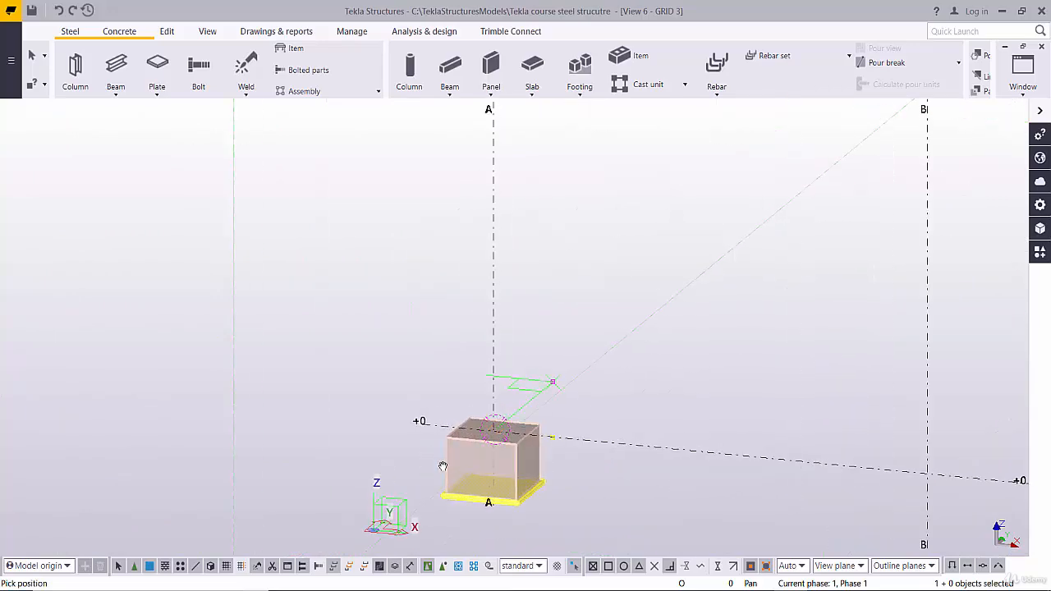
{"action": "scroll", "coordinate": [515, 469], "scroll_direction": "up", "scroll_amount": 1}
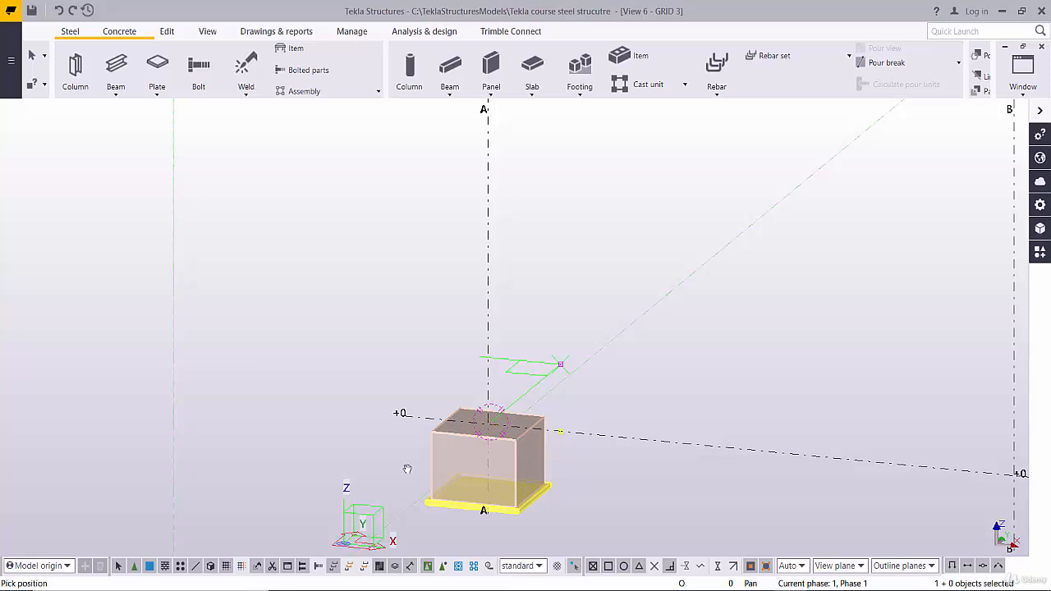
{"action": "scroll", "coordinate": [514, 421], "scroll_direction": "down", "scroll_amount": 3}
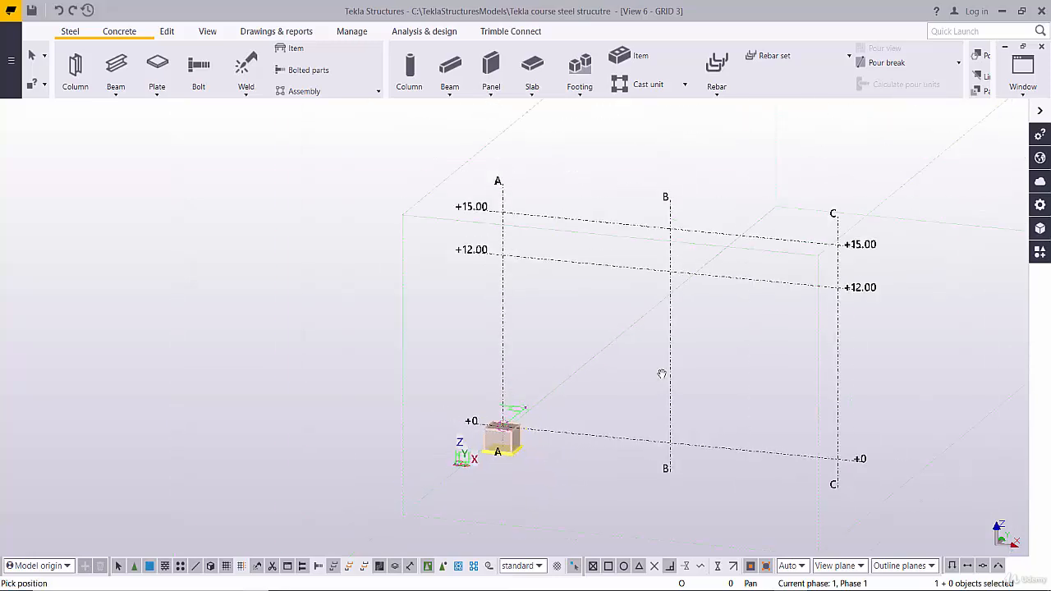